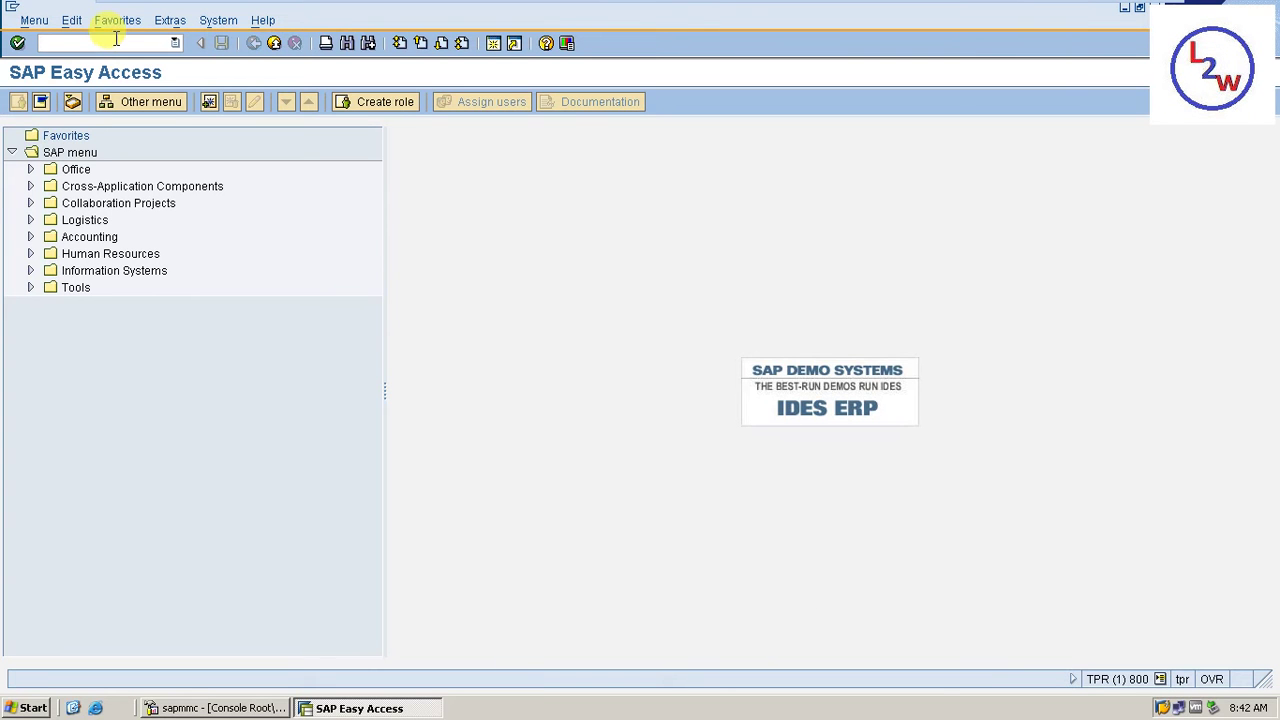
Run transaction SPRO and display the SAP Reference IMG
{"action": "left_click", "coordinate": [116, 42]}
{"action": "type", "text": "SPRO"}
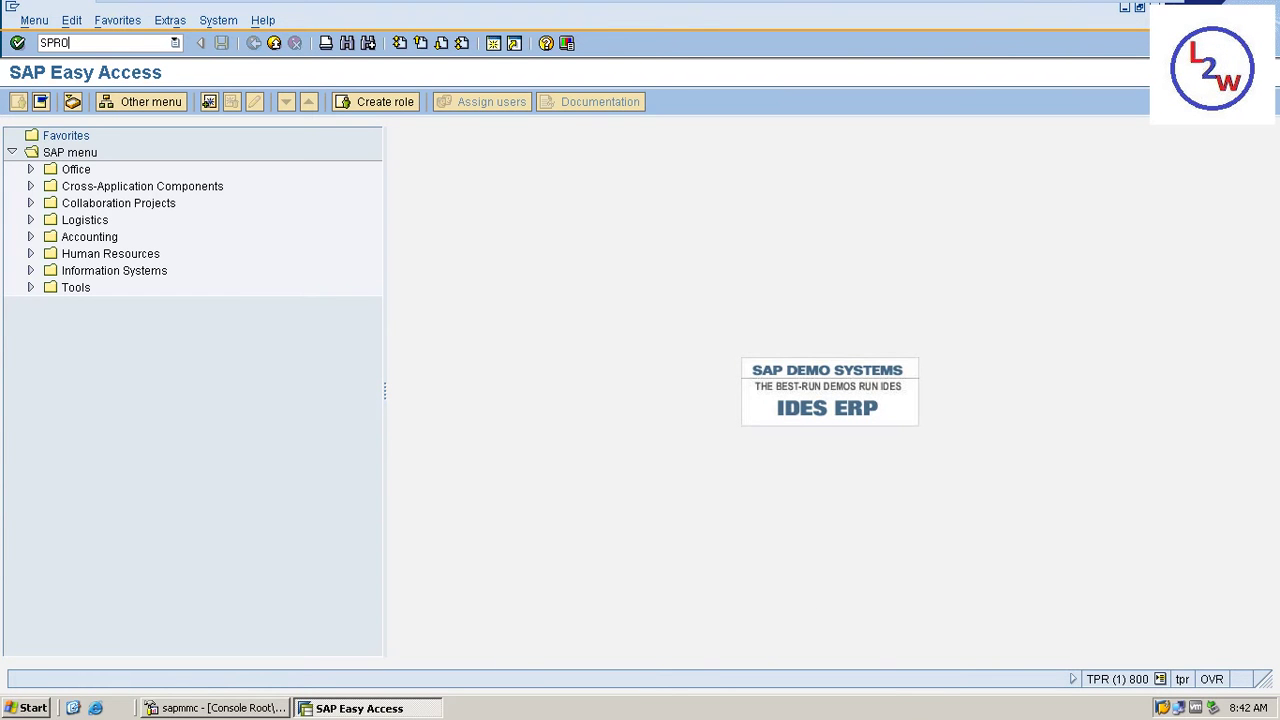
{"action": "key", "text": "Return"}
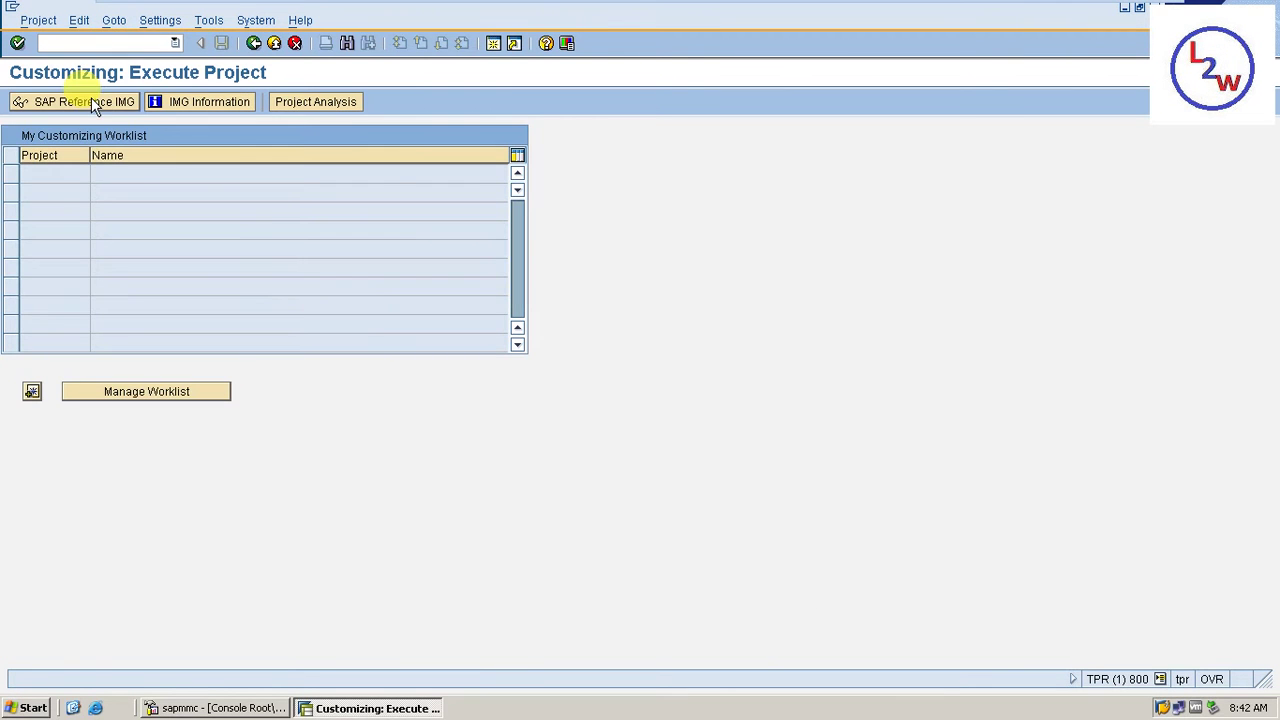
{"action": "left_click", "coordinate": [100, 104]}
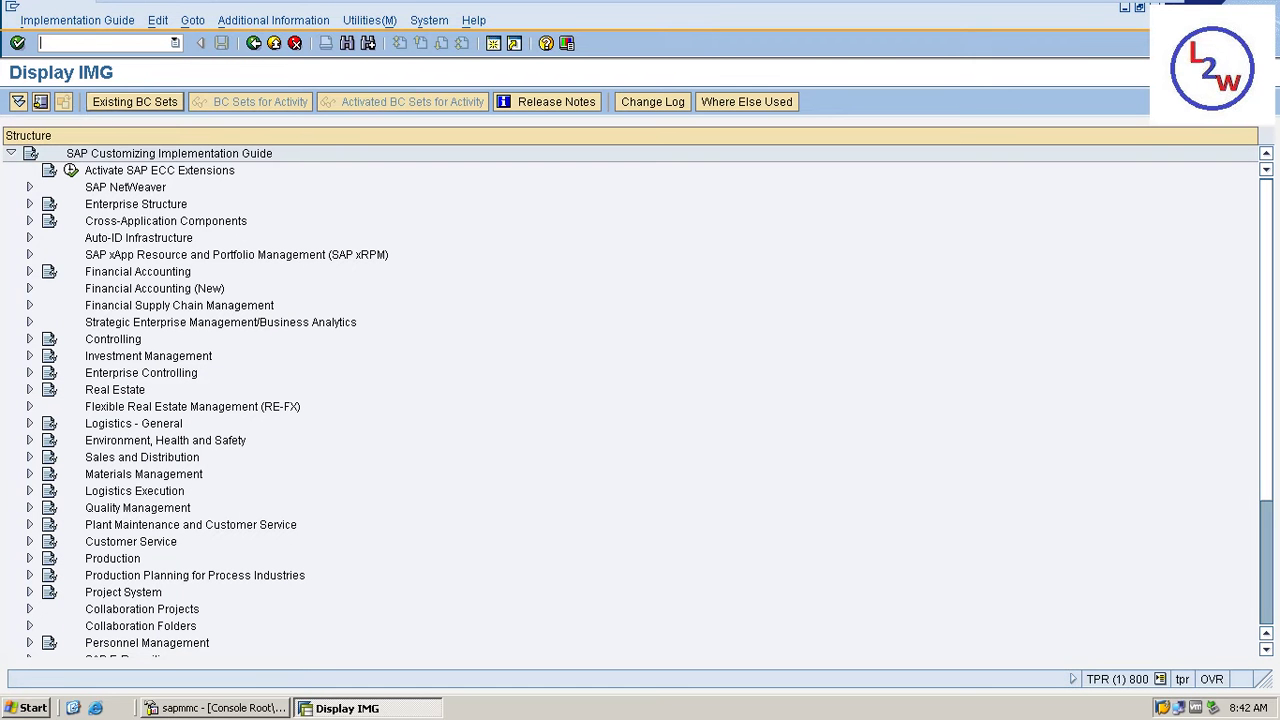
Open Maintain Fiscal Year Variant under Financial Accounting, Financial Accounting Global Settings, Fiscal Year
{"action": "left_click", "coordinate": [30, 271]}
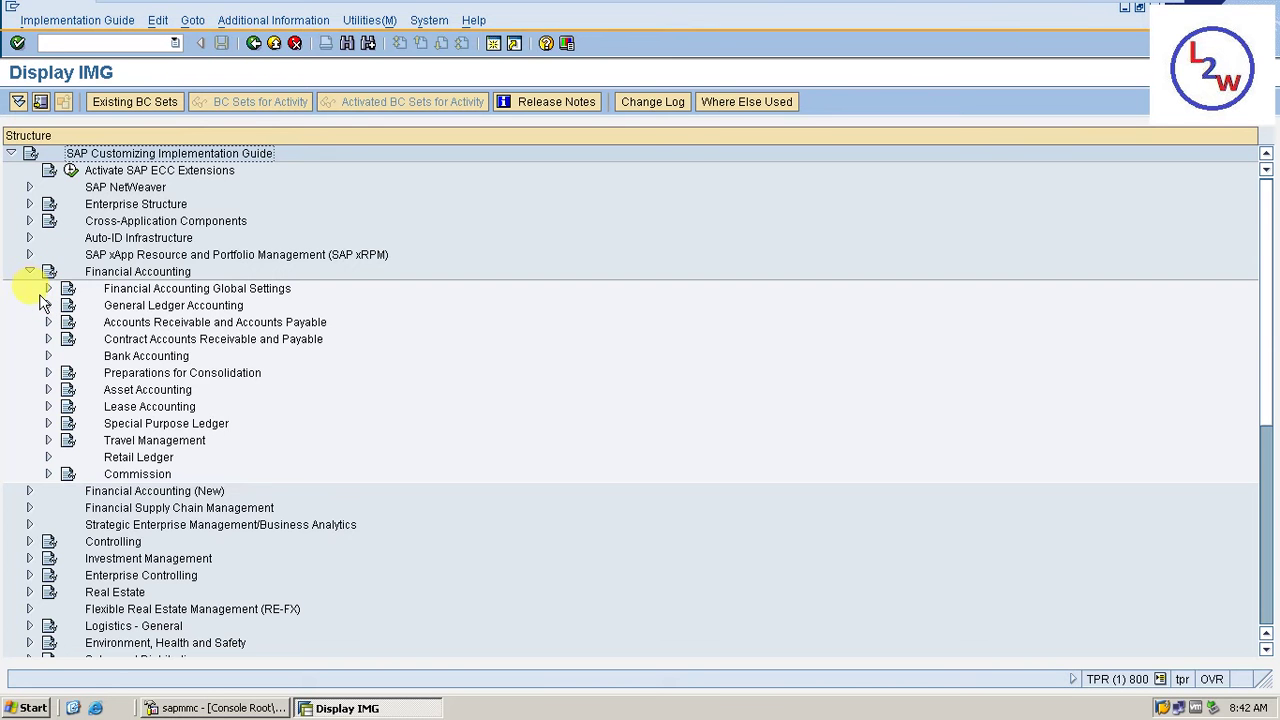
{"action": "left_click", "coordinate": [48, 288]}
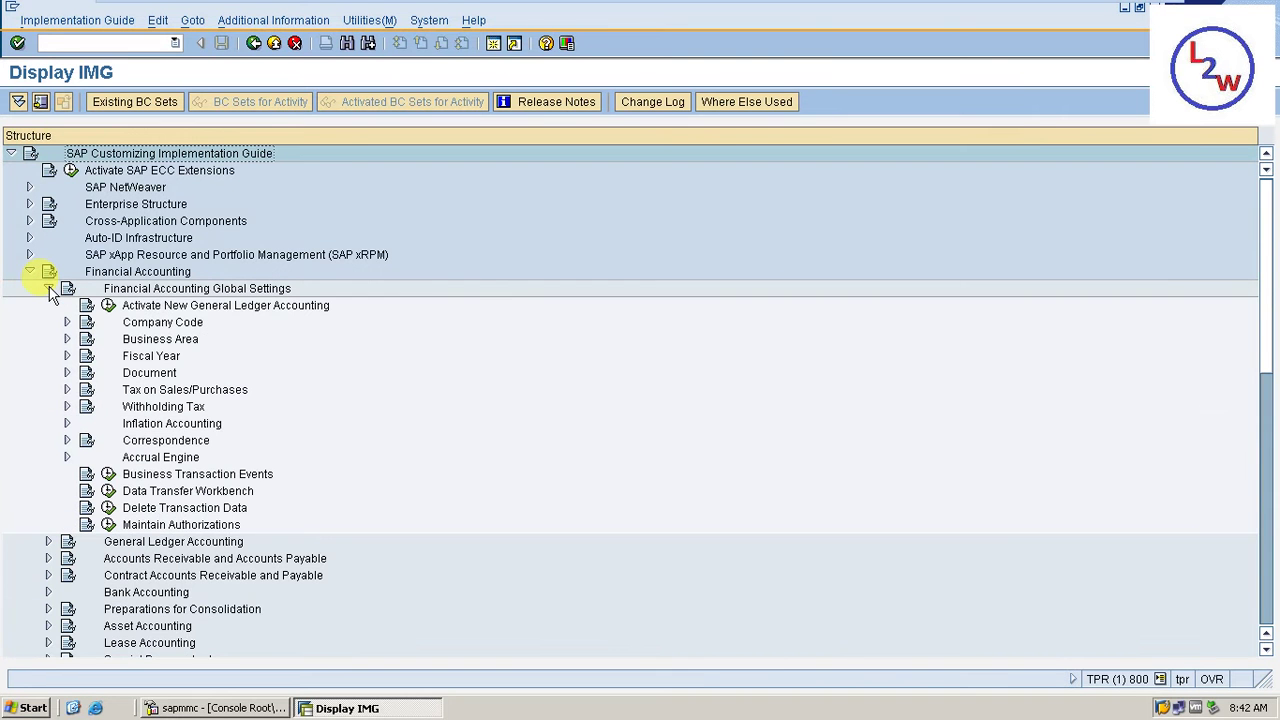
{"action": "left_click", "coordinate": [66, 356]}
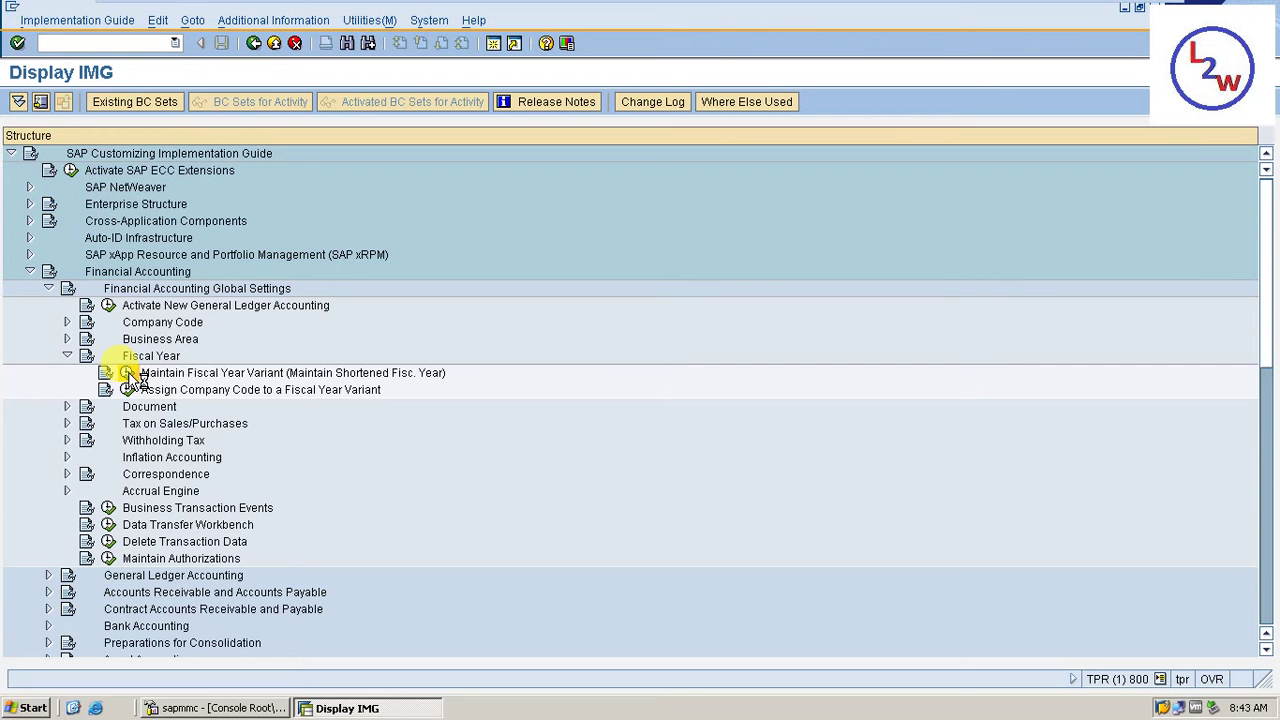
{"action": "left_click", "coordinate": [129, 373]}
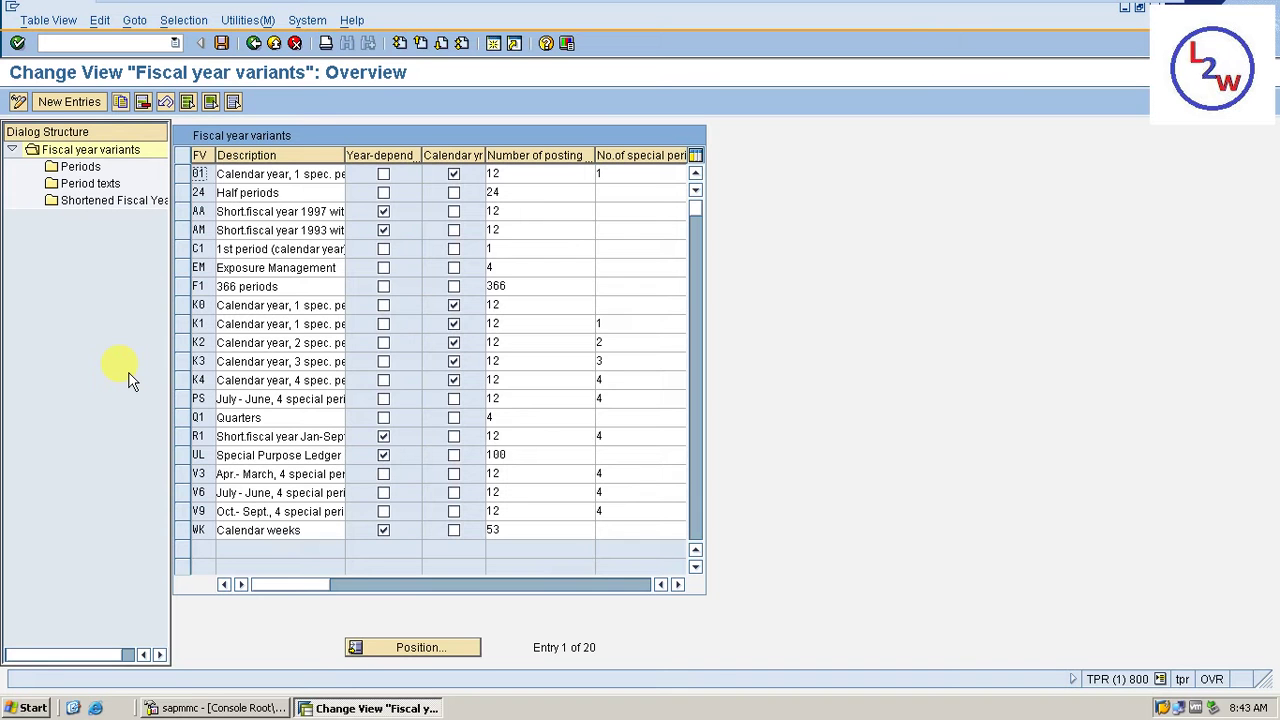
Add fiscal year variant I1 with description FISCAL YR IN02, 12 posting periods and 4 special periods
{"action": "left_click", "coordinate": [70, 101]}
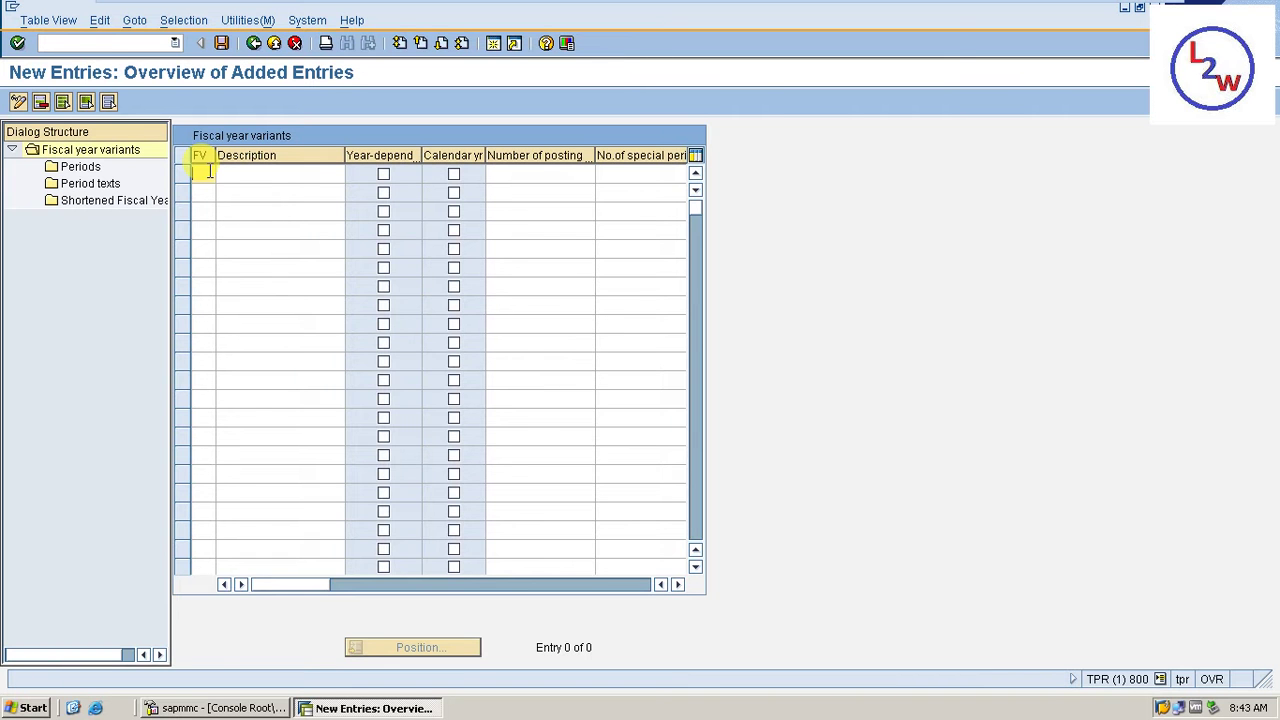
{"action": "type", "text": "I1"}
{"action": "key", "text": "Tab"}
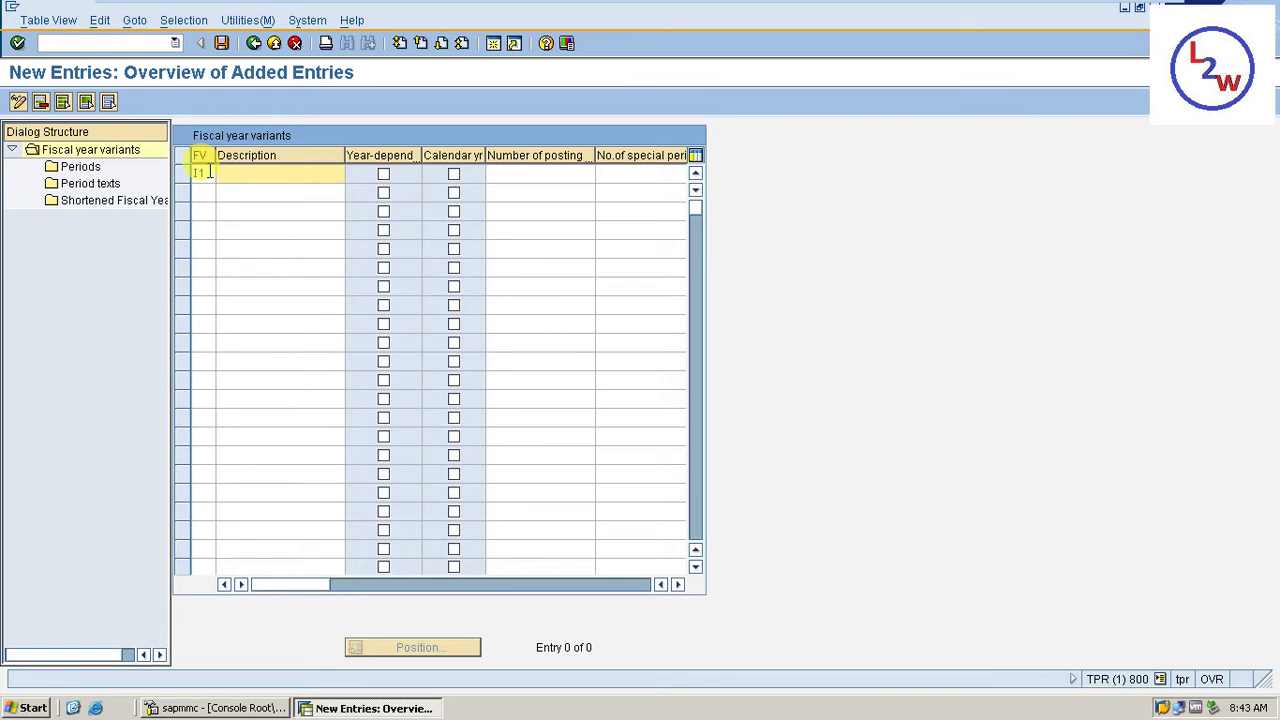
{"action": "type", "text": "FISCAL YR IN02"}
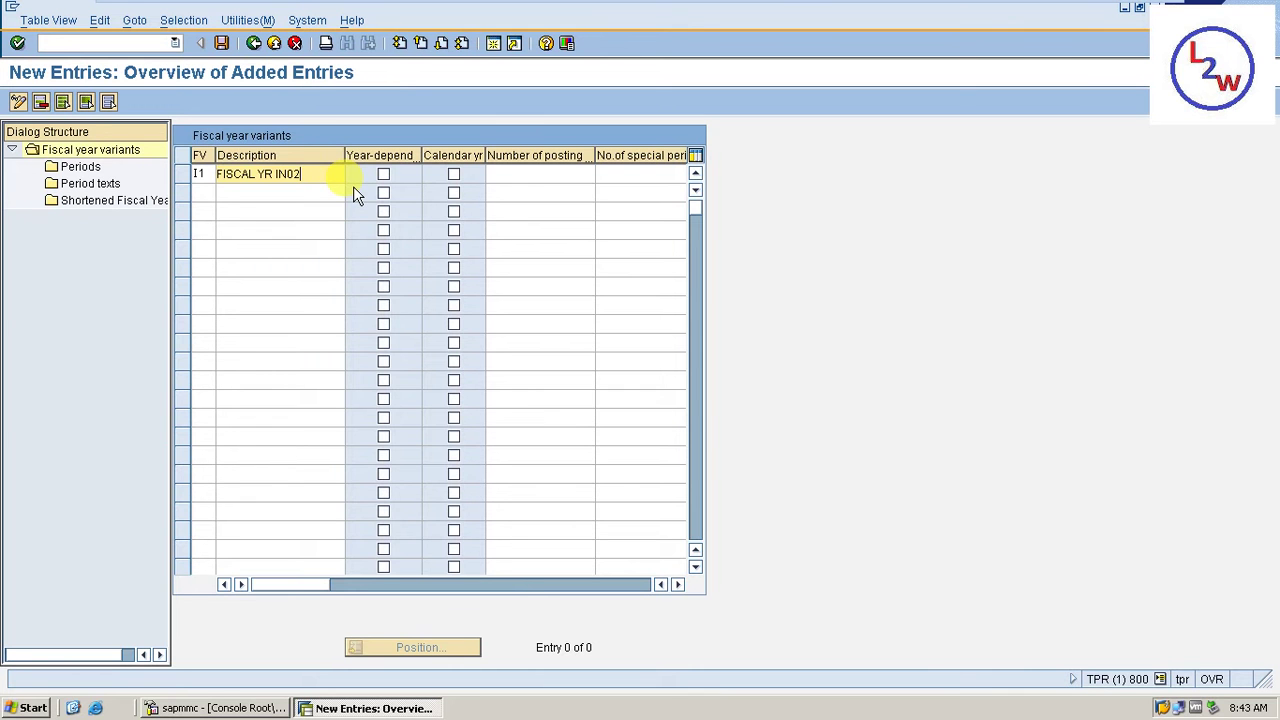
{"action": "left_click", "coordinate": [557, 173]}
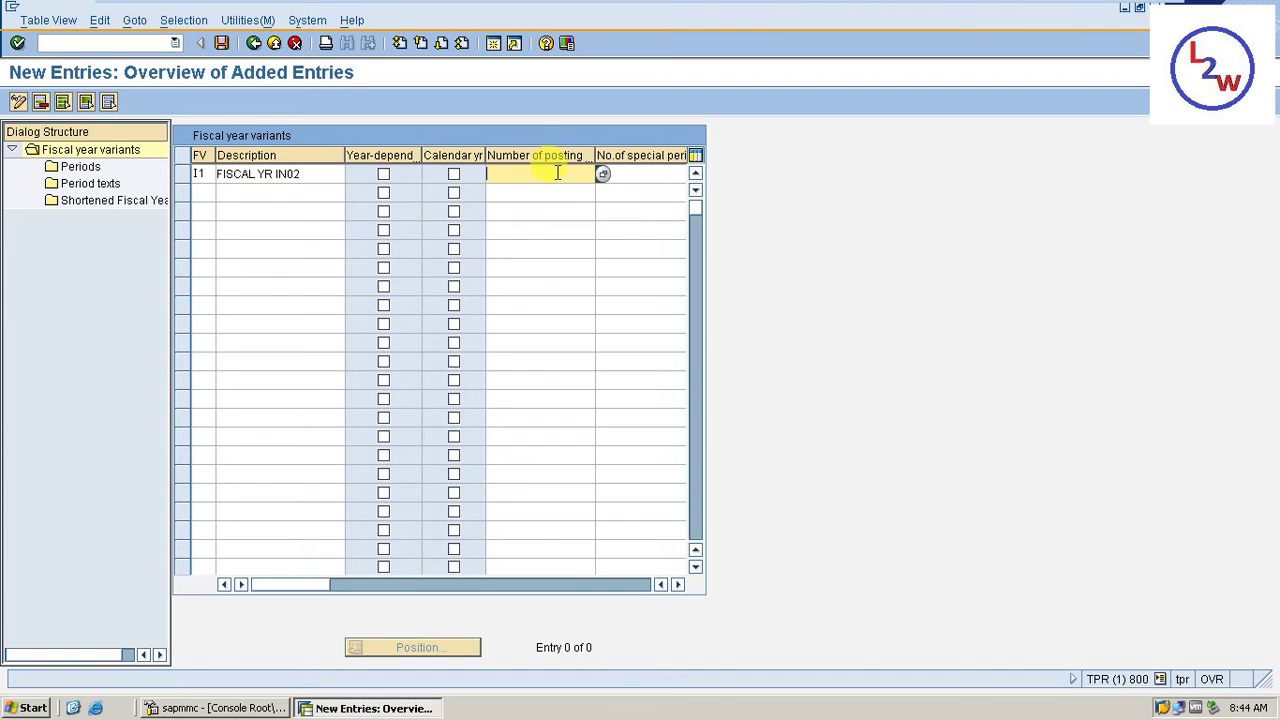
{"action": "type", "text": "12"}
{"action": "left_click", "coordinate": [637, 172]}
{"action": "type", "text": "4"}
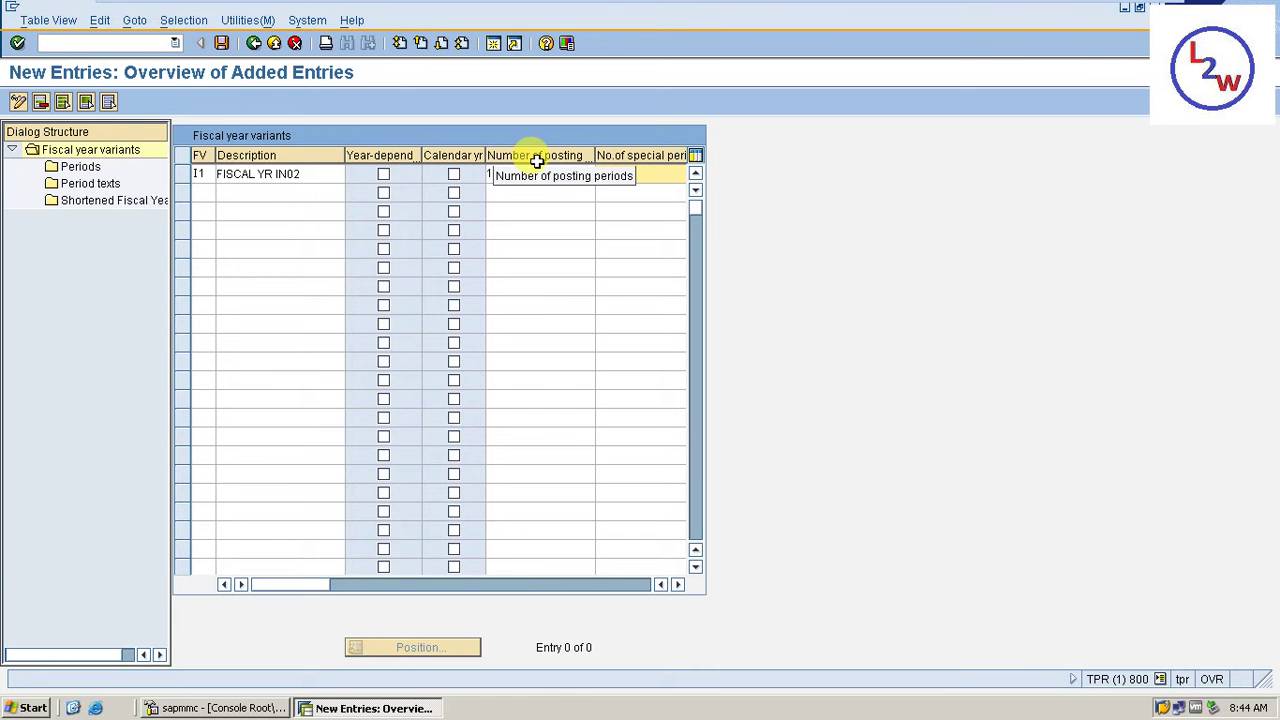
{"action": "key", "text": "Return"}
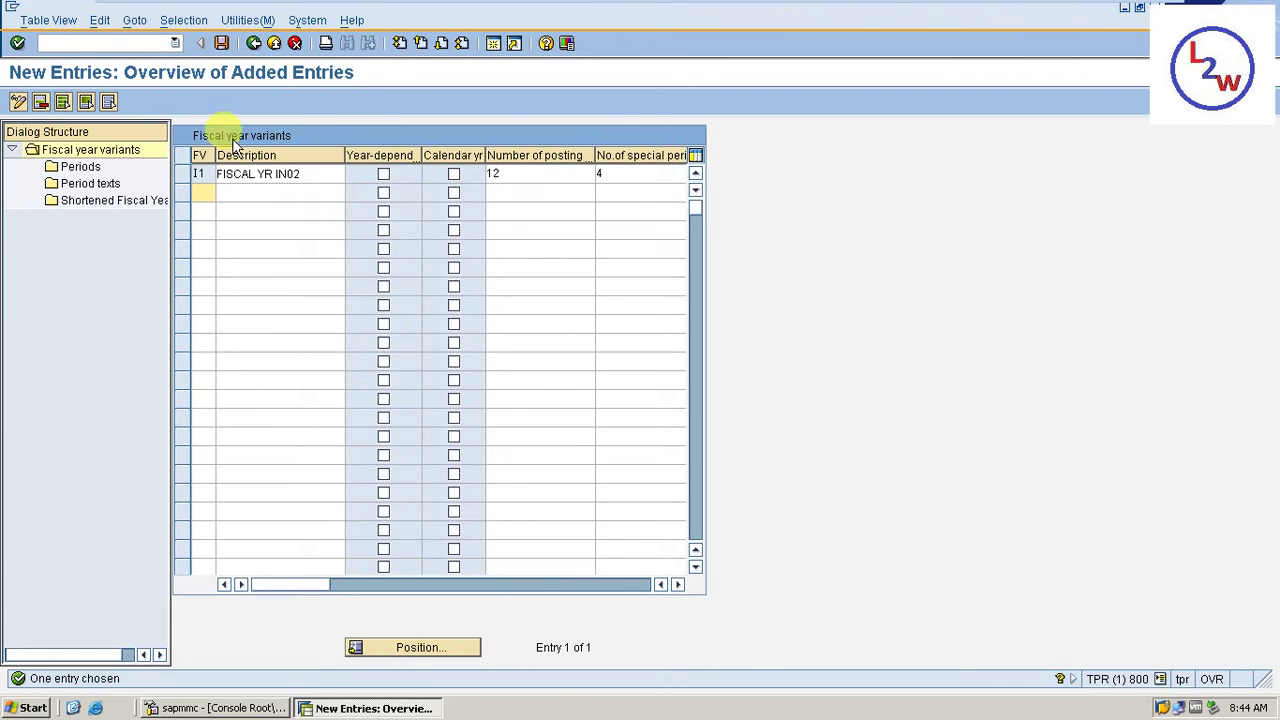
Open the Periods view of fiscal year variant I1 for new entries
{"action": "left_click", "coordinate": [182, 174]}
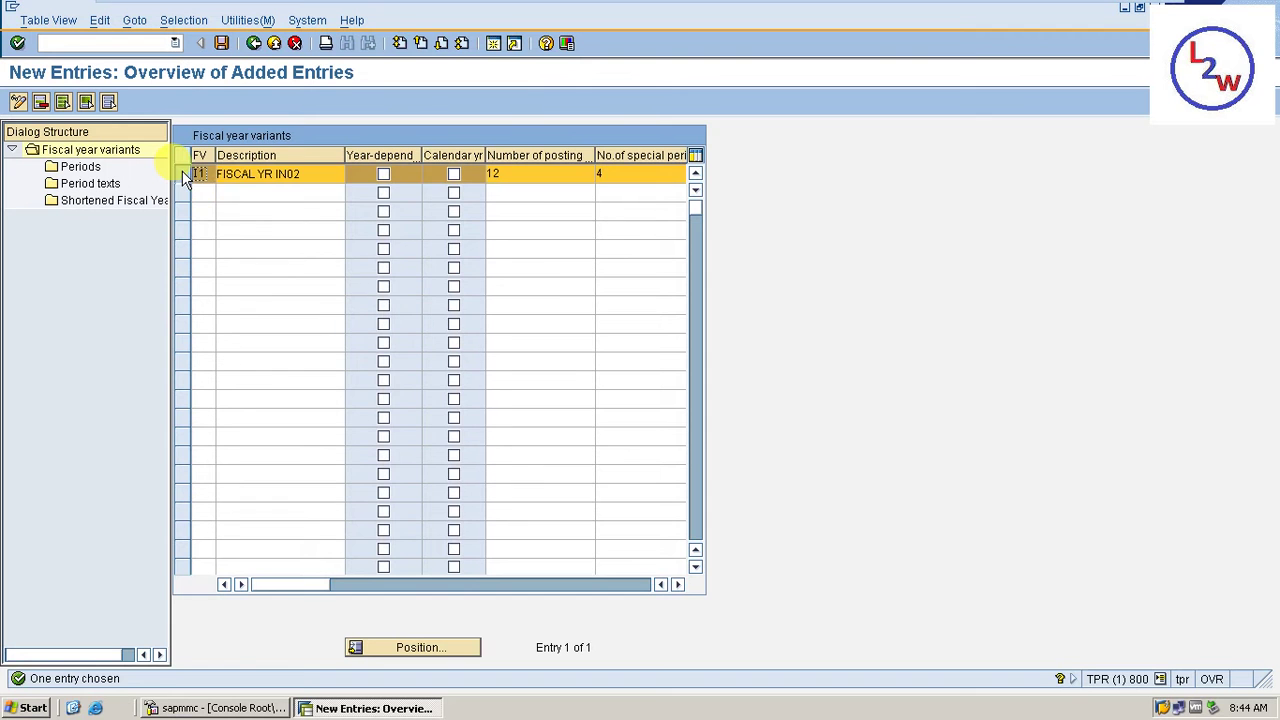
{"action": "double_click", "coordinate": [84, 170]}
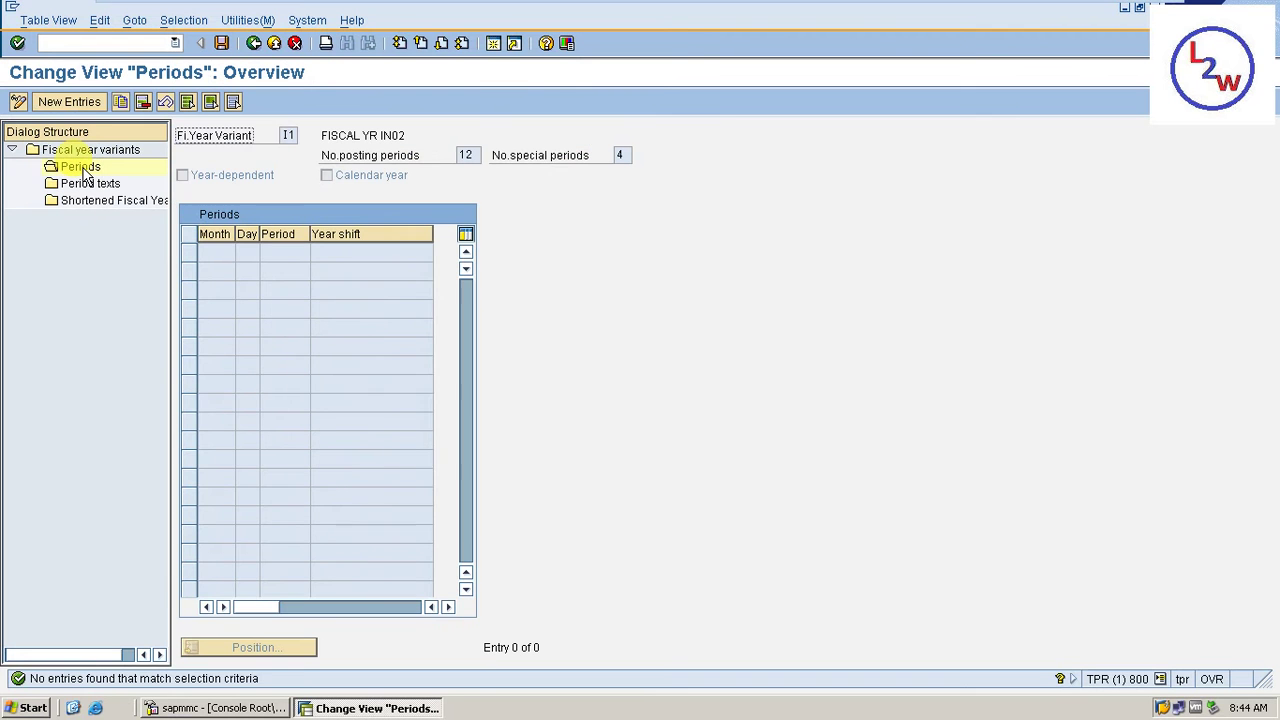
{"action": "left_click", "coordinate": [78, 100]}
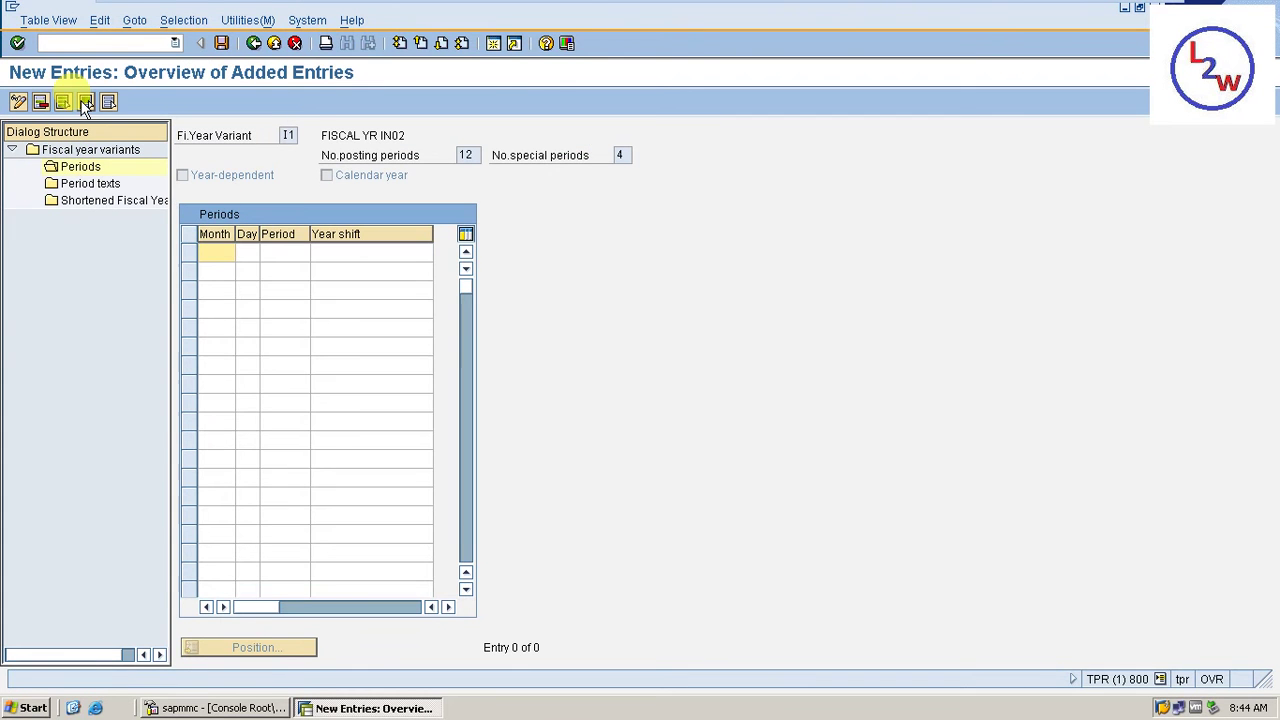
Enter the first period row with month 4, day 31, period 1 and year shift 0
{"action": "type", "text": "4"}
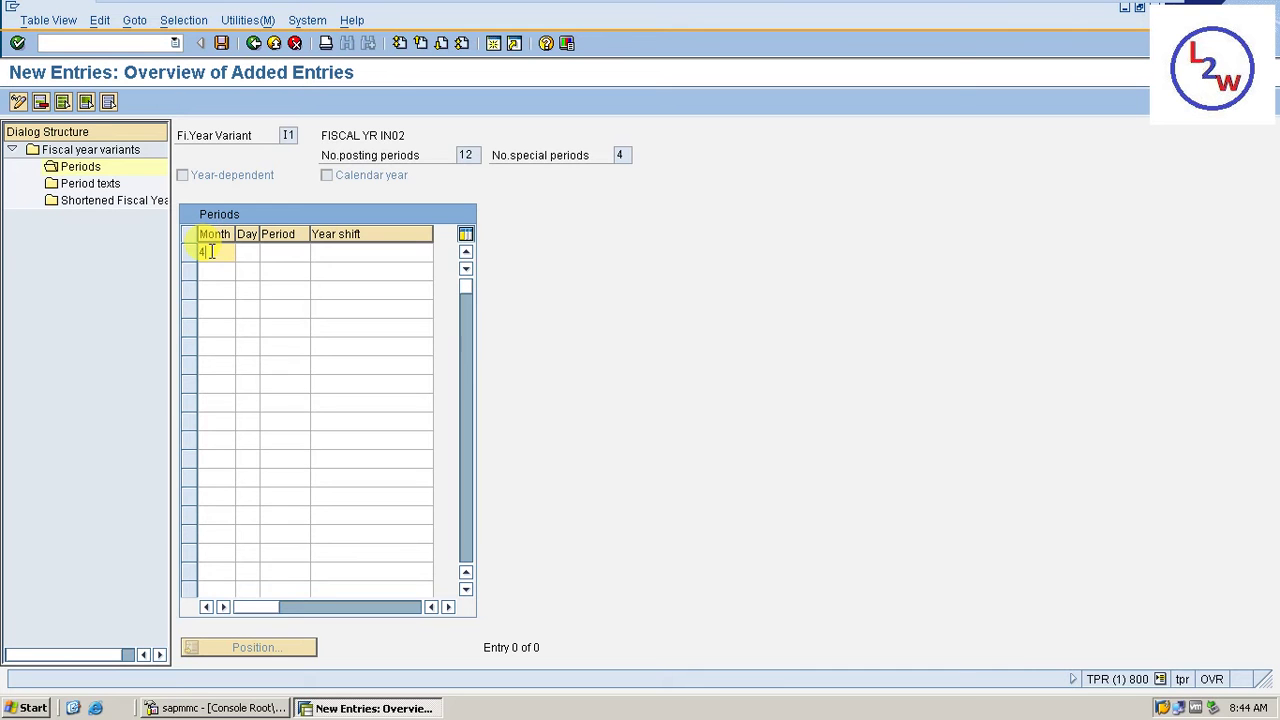
{"action": "key", "text": "Tab"}
{"action": "type", "text": "31"}
{"action": "key", "text": "Tab"}
{"action": "type", "text": "1"}
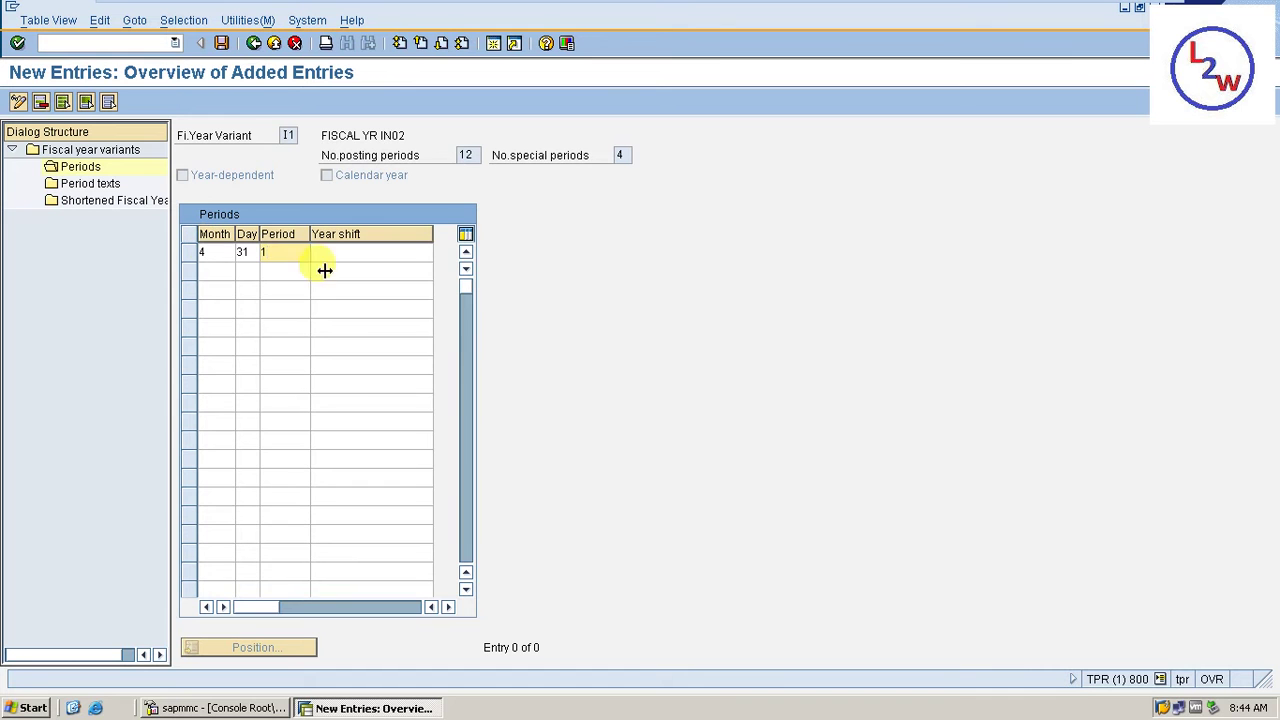
{"action": "left_click", "coordinate": [372, 249]}
{"action": "type", "text": "0"}
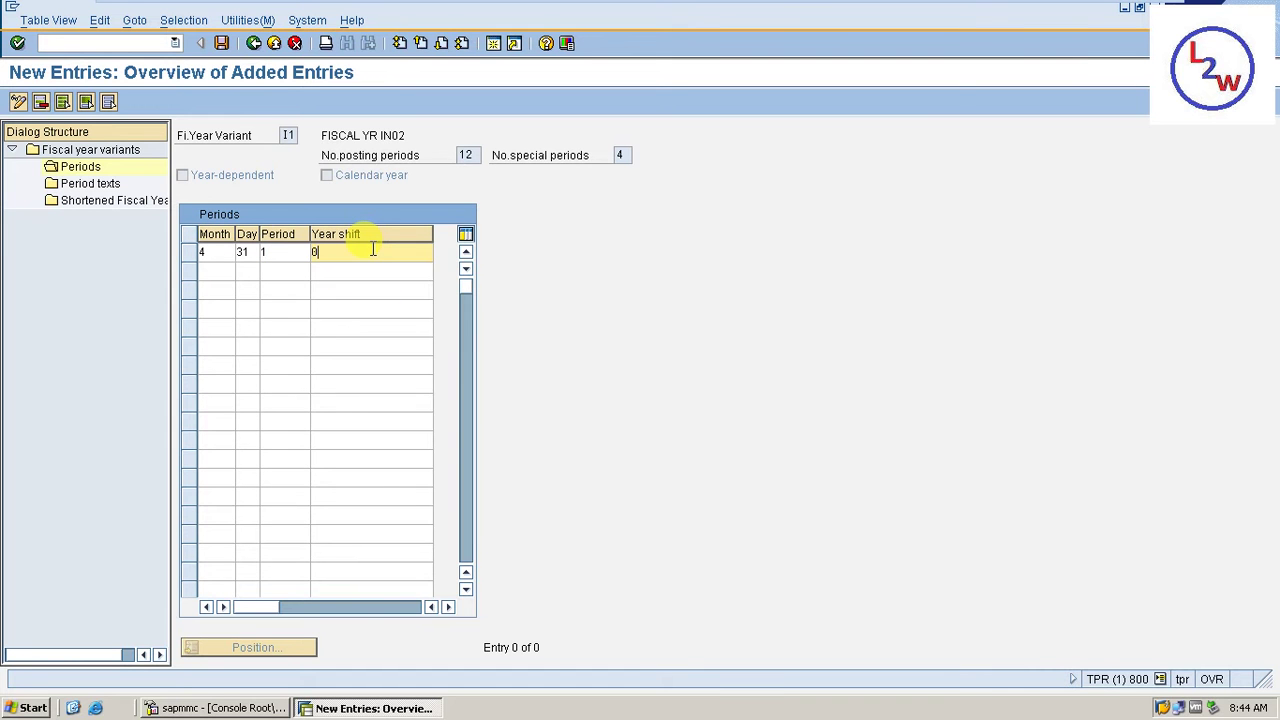
Enter the second period row with month 5, day 30, period 2 and year shift 0
{"action": "left_click", "coordinate": [214, 266]}
{"action": "type", "text": "5"}
{"action": "key", "text": "Tab"}
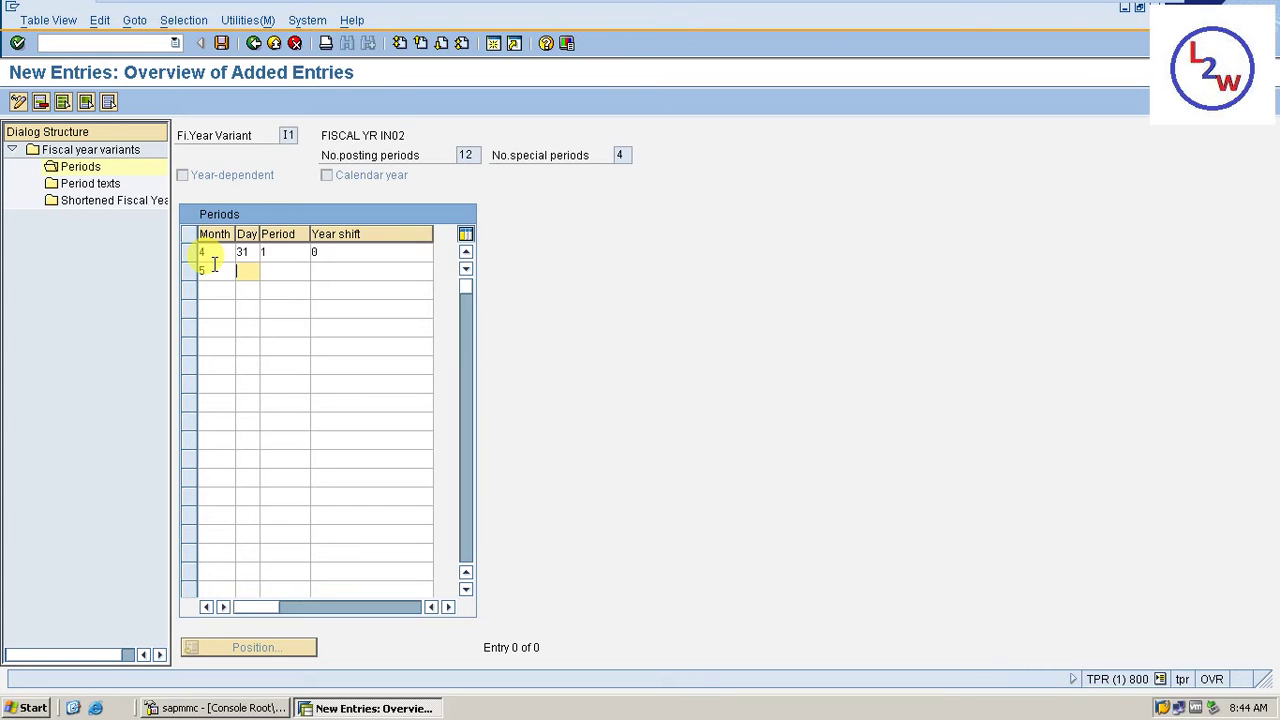
{"action": "type", "text": "30"}
{"action": "key", "text": "Tab"}
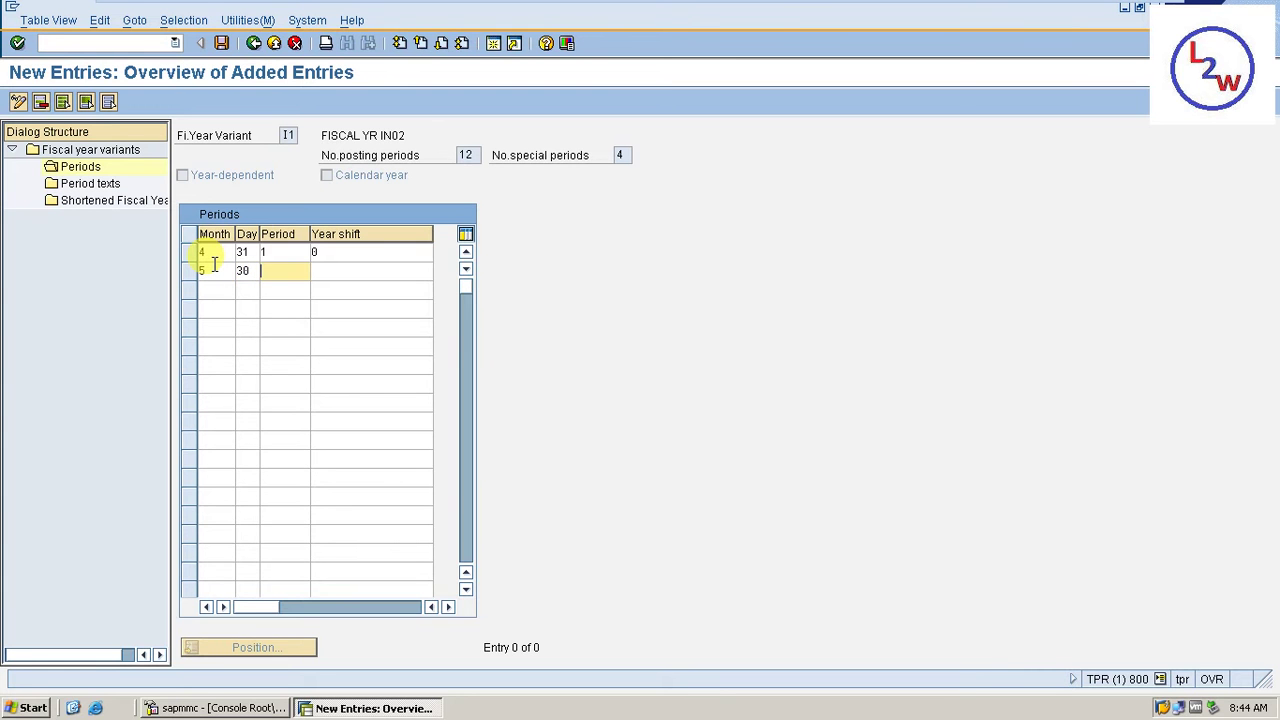
{"action": "type", "text": "2"}
{"action": "key", "text": "Tab"}
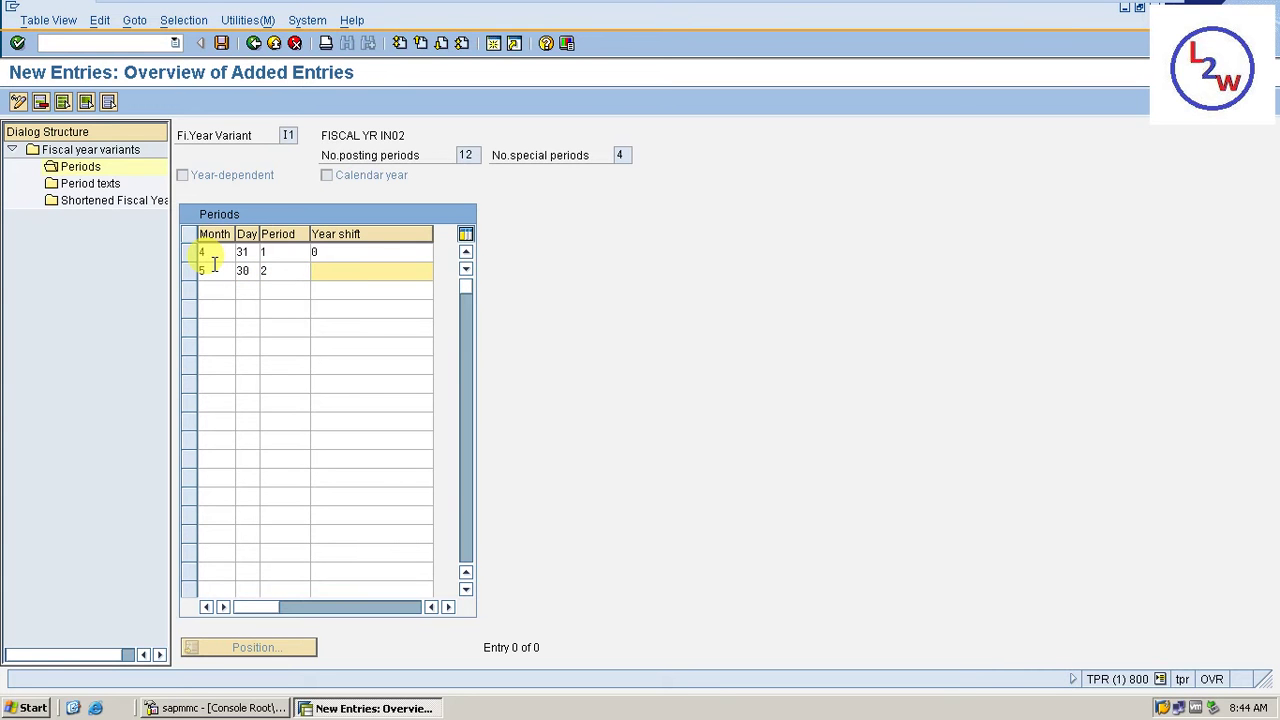
{"action": "type", "text": "0"}
Enter the third period row with month 6, day 31, period 3 and year shift 0
{"action": "left_click", "coordinate": [212, 290]}
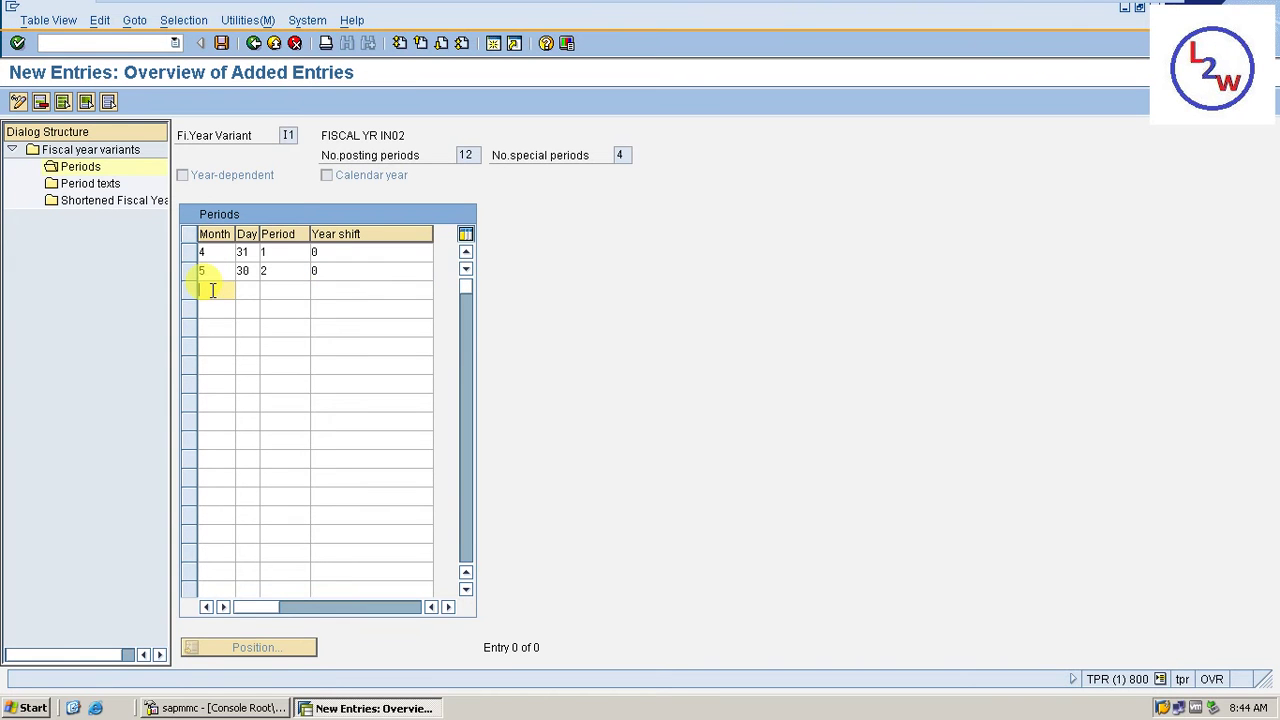
{"action": "type", "text": "6"}
{"action": "key", "text": "Tab"}
{"action": "type", "text": "31"}
{"action": "key", "text": "Tab"}
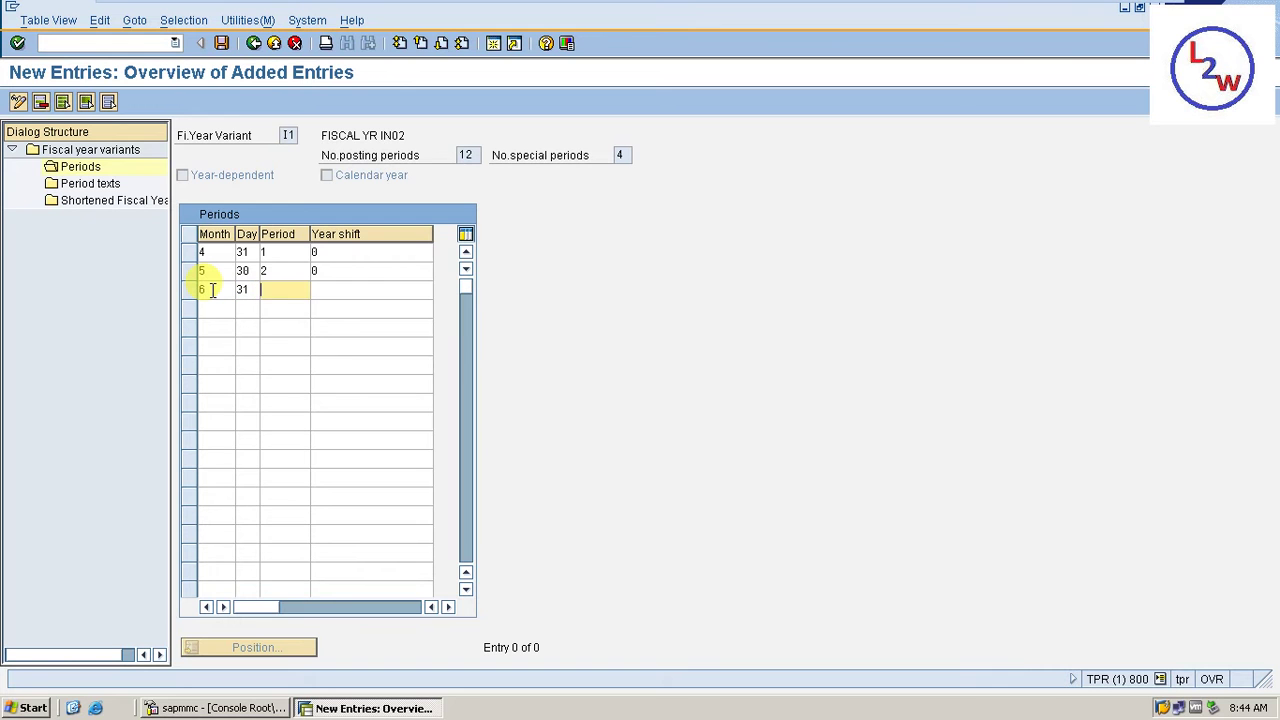
{"action": "type", "text": "3"}
{"action": "key", "text": "Tab"}
{"action": "type", "text": "0"}
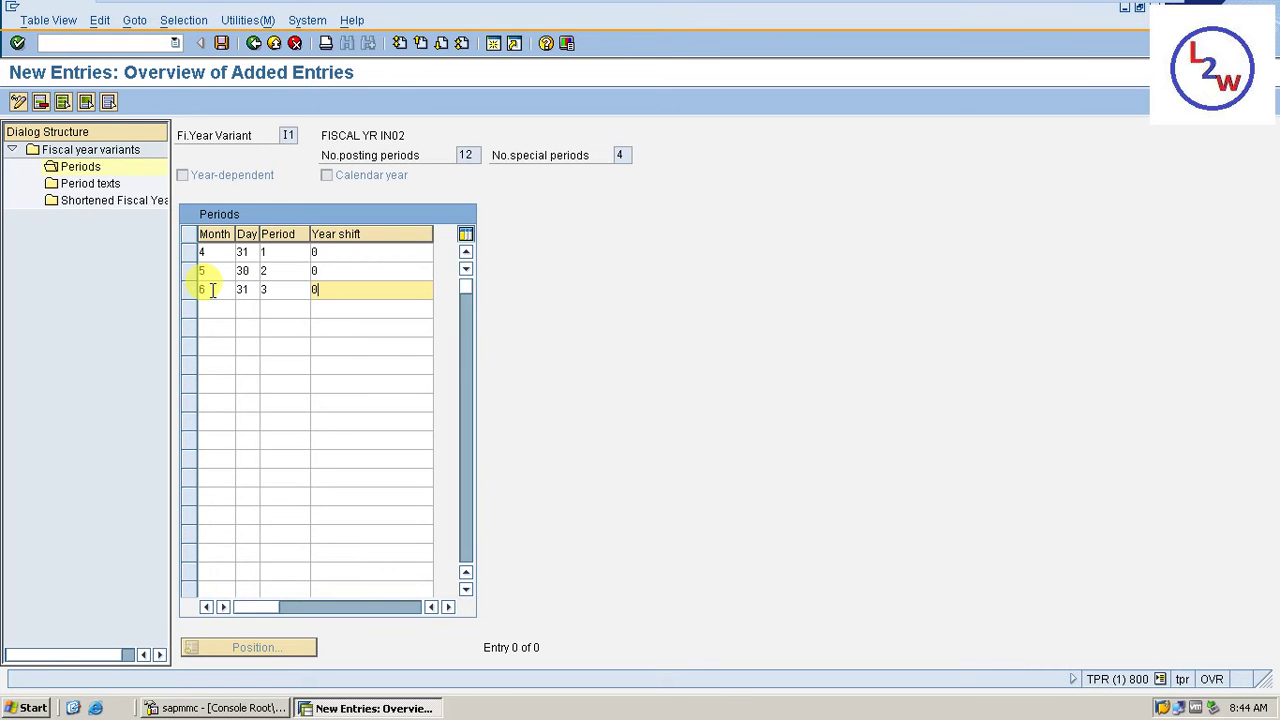
Correct the end days to 30 for month 4, 31 for month 5 and 30 for month 6
{"action": "left_click", "coordinate": [212, 309]}
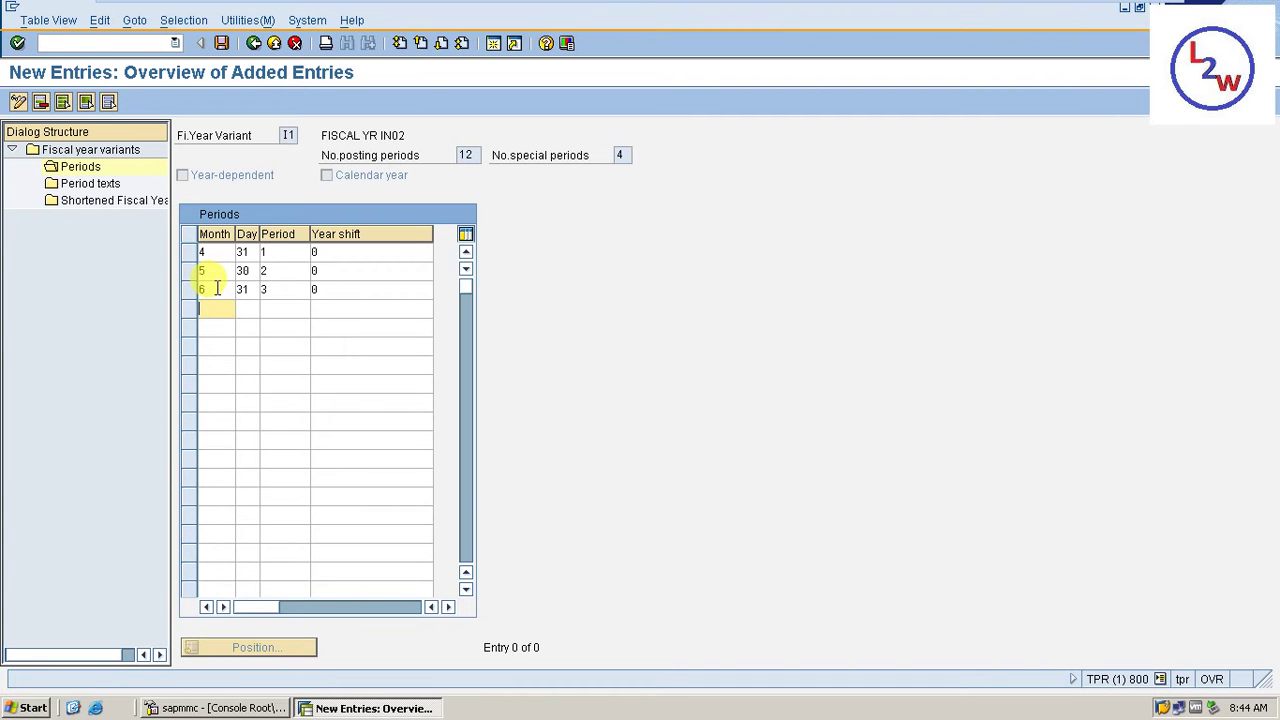
{"action": "left_click", "coordinate": [248, 252]}
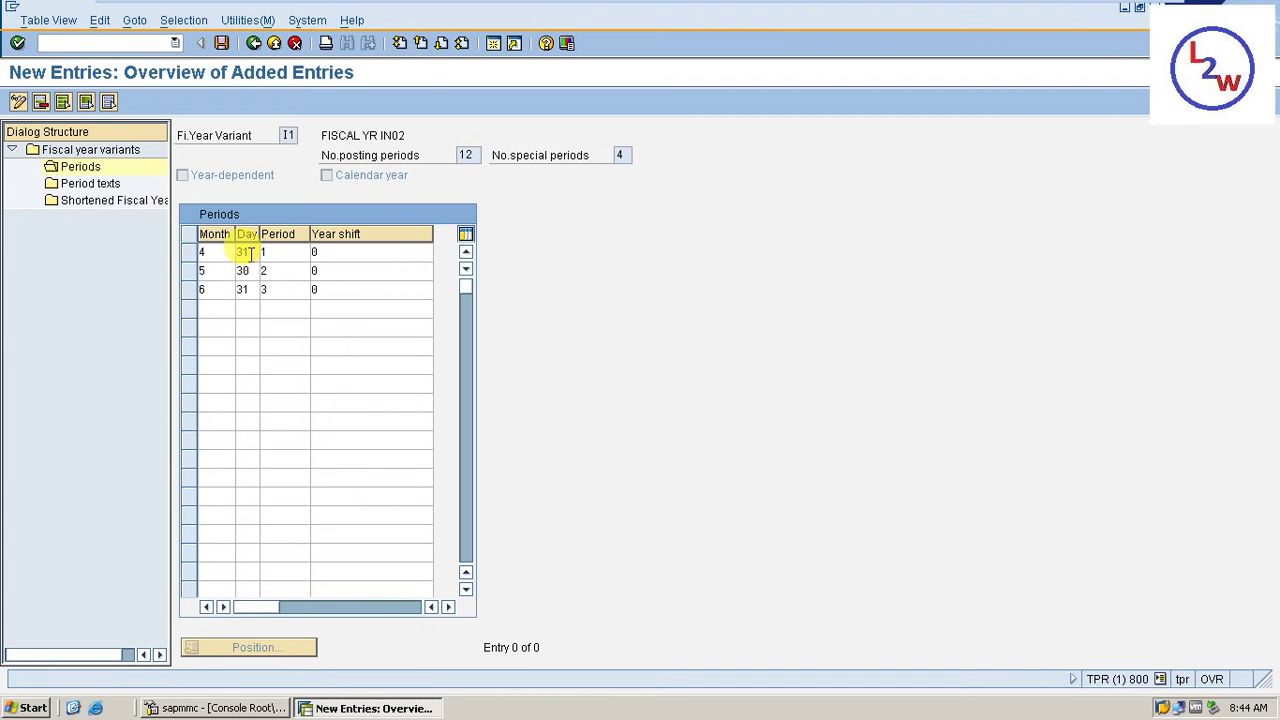
{"action": "key", "text": "BackSpace"}
{"action": "type", "text": "0"}
{"action": "key", "text": "Down"}
{"action": "key", "text": "BackSpace"}
{"action": "type", "text": "1"}
{"action": "key", "text": "Down"}
{"action": "key", "text": "BackSpace"}
{"action": "type", "text": "0"}
Enter the fourth period row with month 7, day 31, period 4 and year shift 0
{"action": "left_click", "coordinate": [210, 306]}
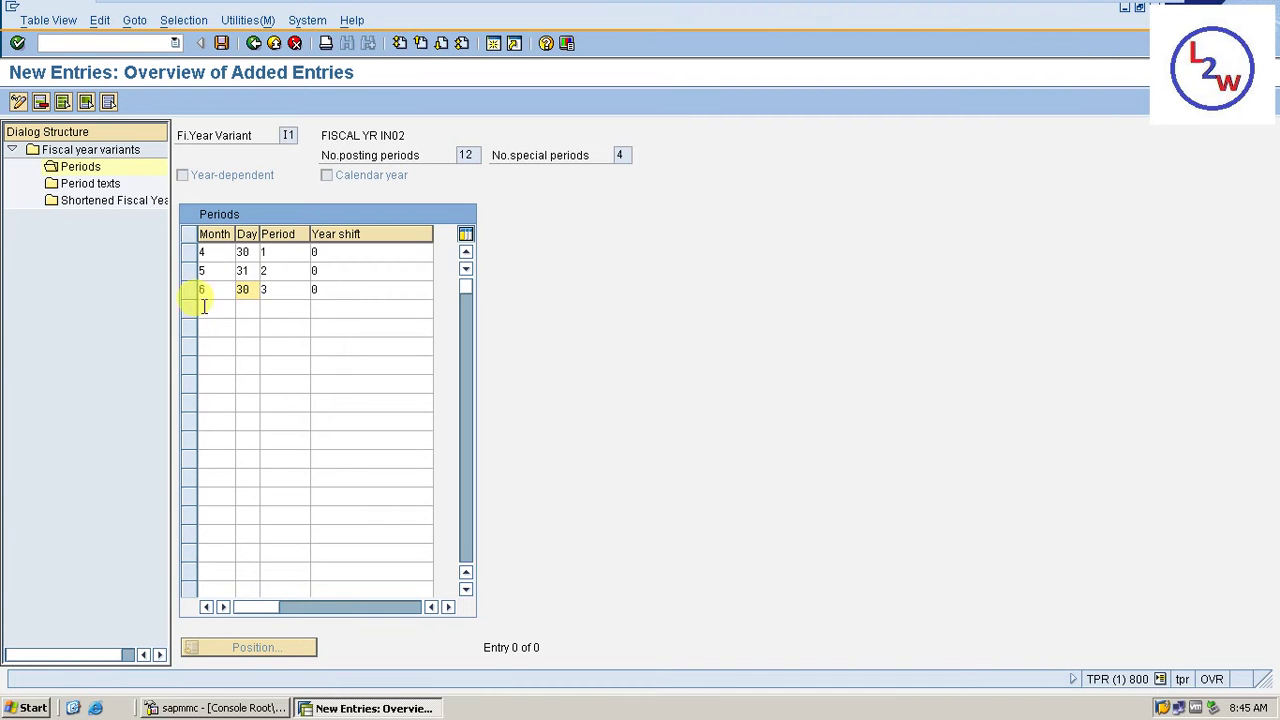
{"action": "type", "text": "7"}
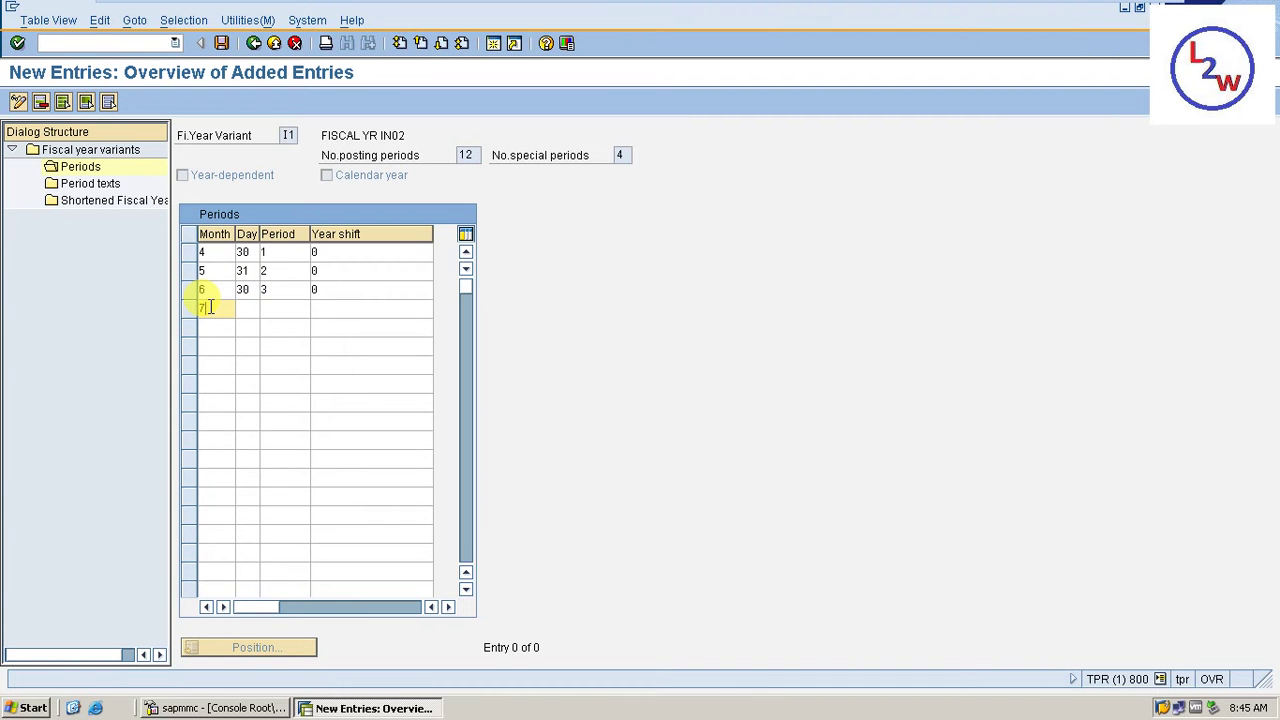
{"action": "key", "text": "Tab"}
{"action": "type", "text": "31"}
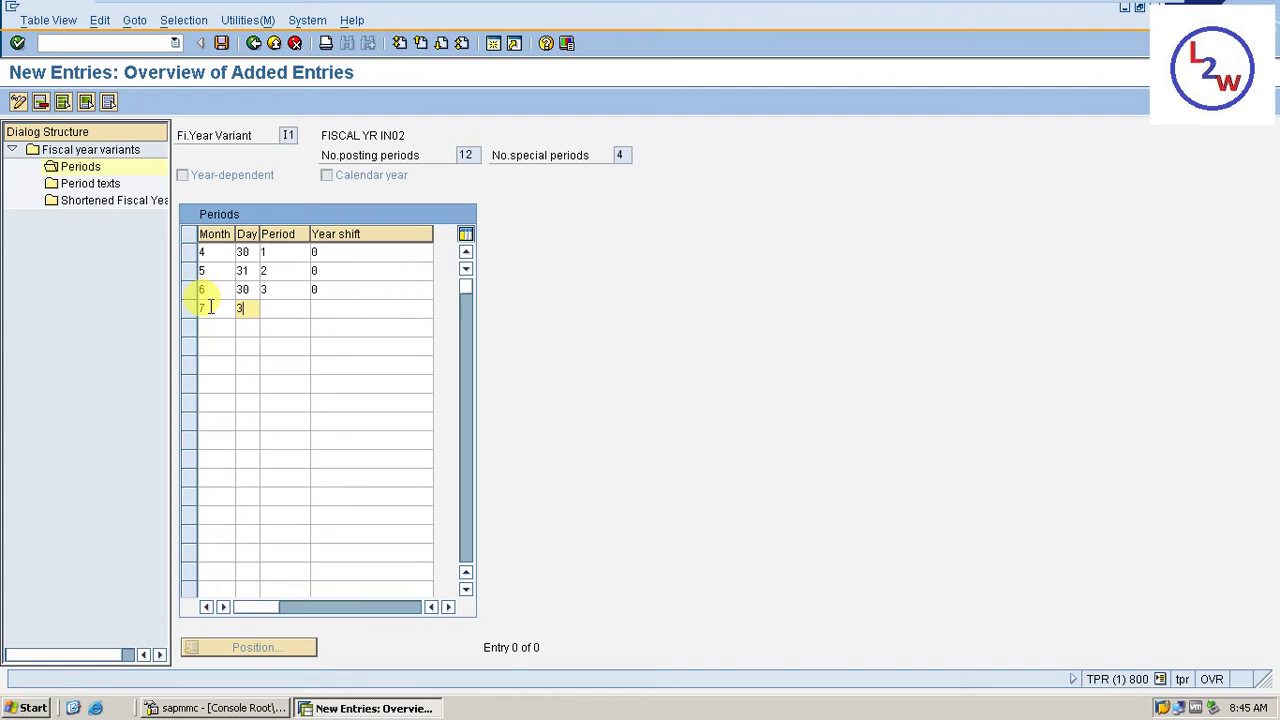
{"action": "key", "text": "Tab"}
{"action": "type", "text": "4"}
{"action": "key", "text": "Tab"}
{"action": "type", "text": "0"}
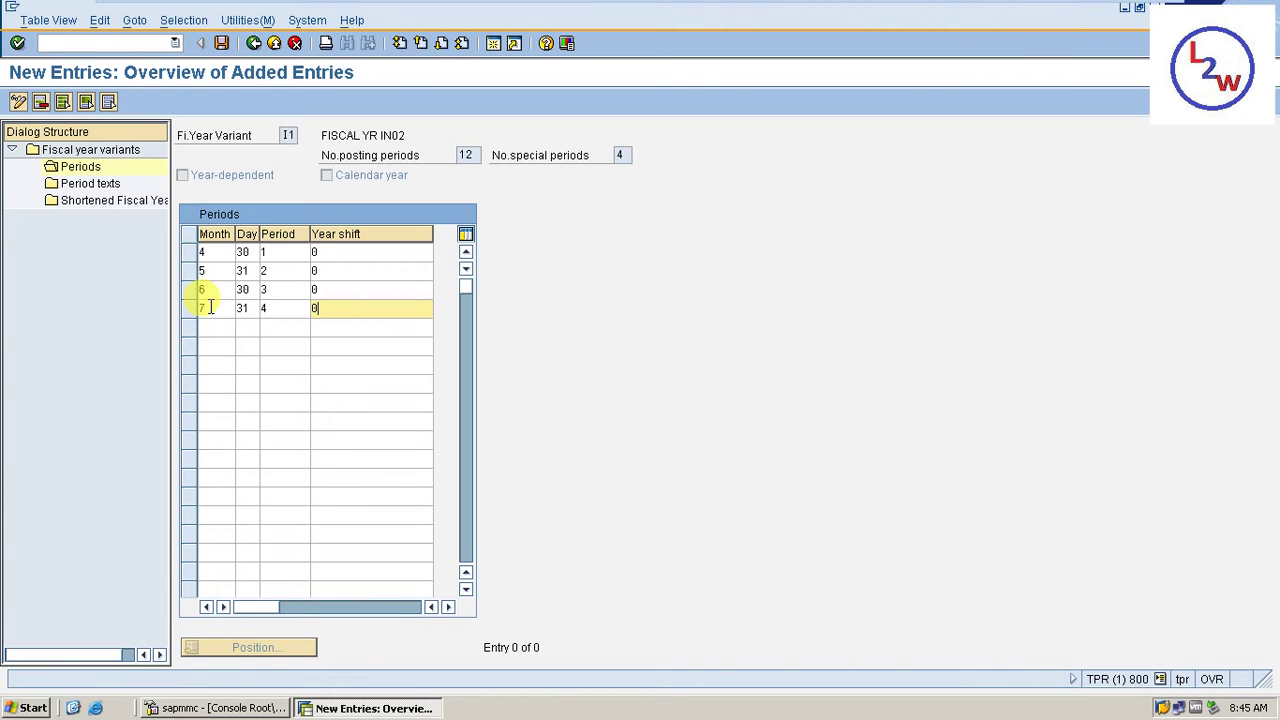
Enter the fifth period row with month 8, day 31, period 5 and year shift 0
{"action": "left_click", "coordinate": [211, 325]}
{"action": "type", "text": "8"}
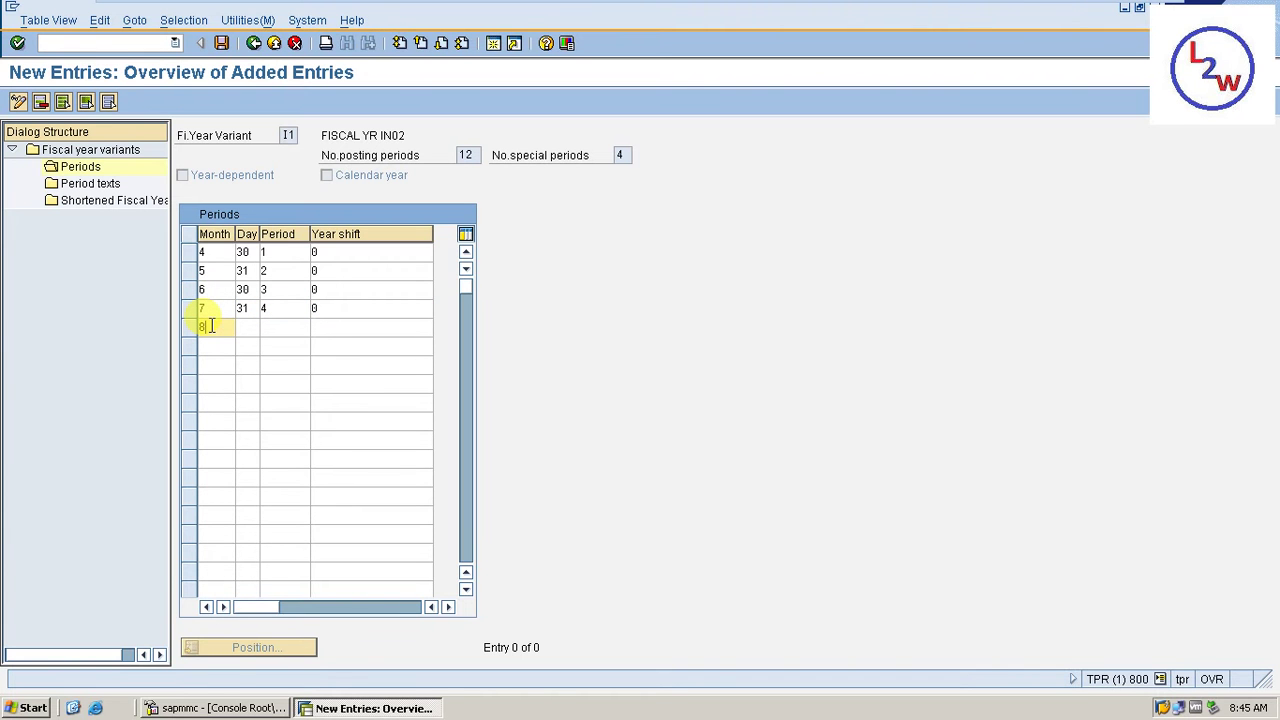
{"action": "key", "text": "Tab"}
{"action": "type", "text": "30"}
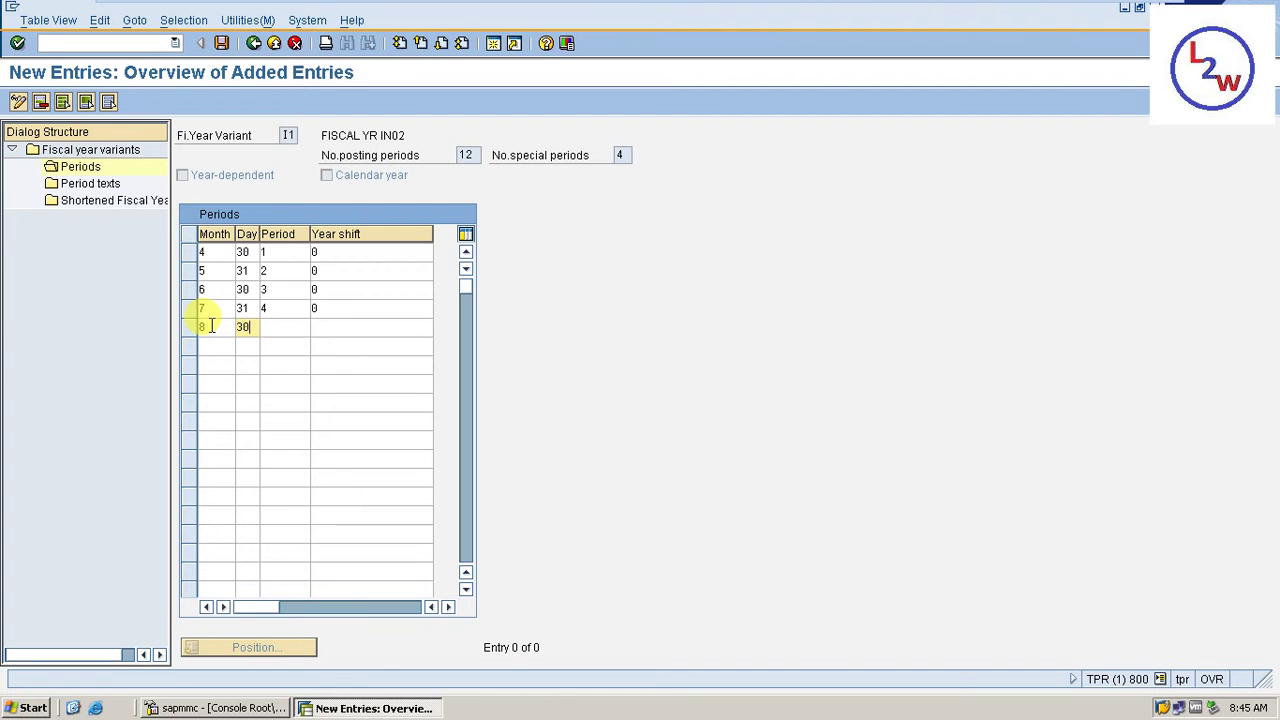
{"action": "key", "text": "Tab"}
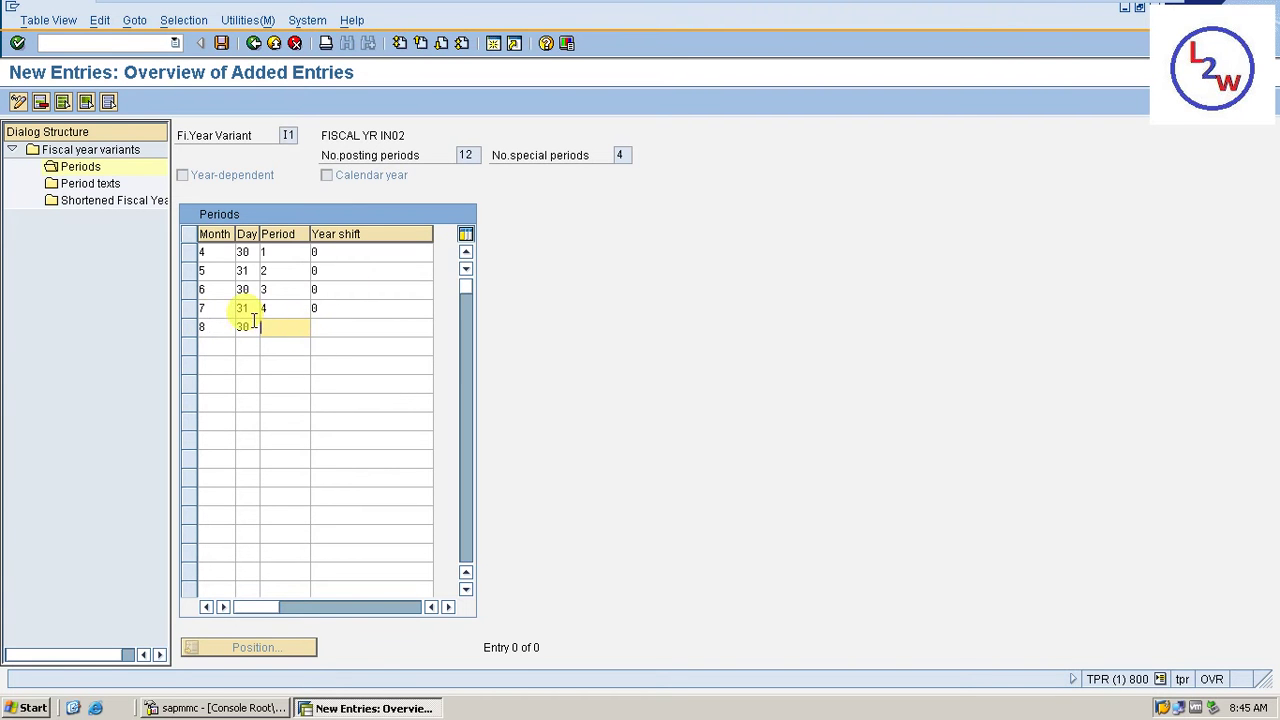
{"action": "left_click", "coordinate": [250, 327]}
{"action": "key", "text": "BackSpace"}
{"action": "type", "text": "1"}
{"action": "key", "text": "Tab"}
{"action": "type", "text": "5"}
{"action": "left_click", "coordinate": [357, 327]}
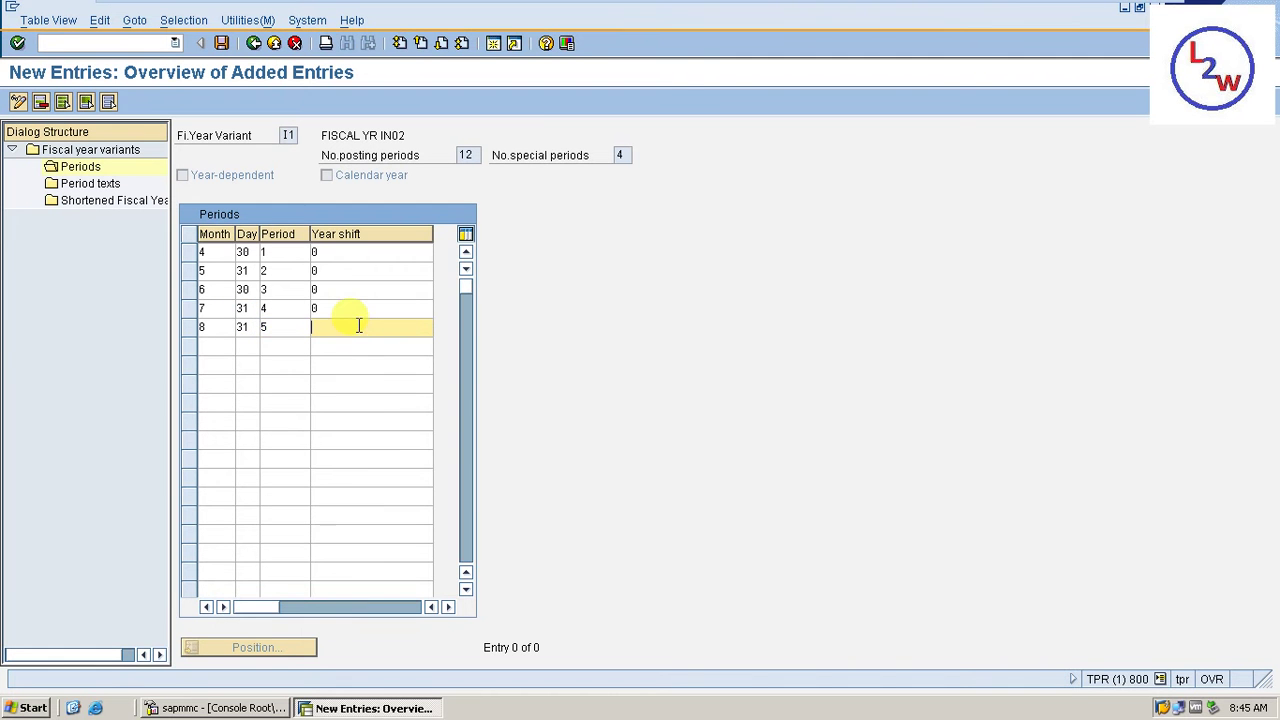
{"action": "type", "text": "0"}
Enter the sixth period row with month 9, day 30, period 6 and year shift 0
{"action": "left_click", "coordinate": [215, 346]}
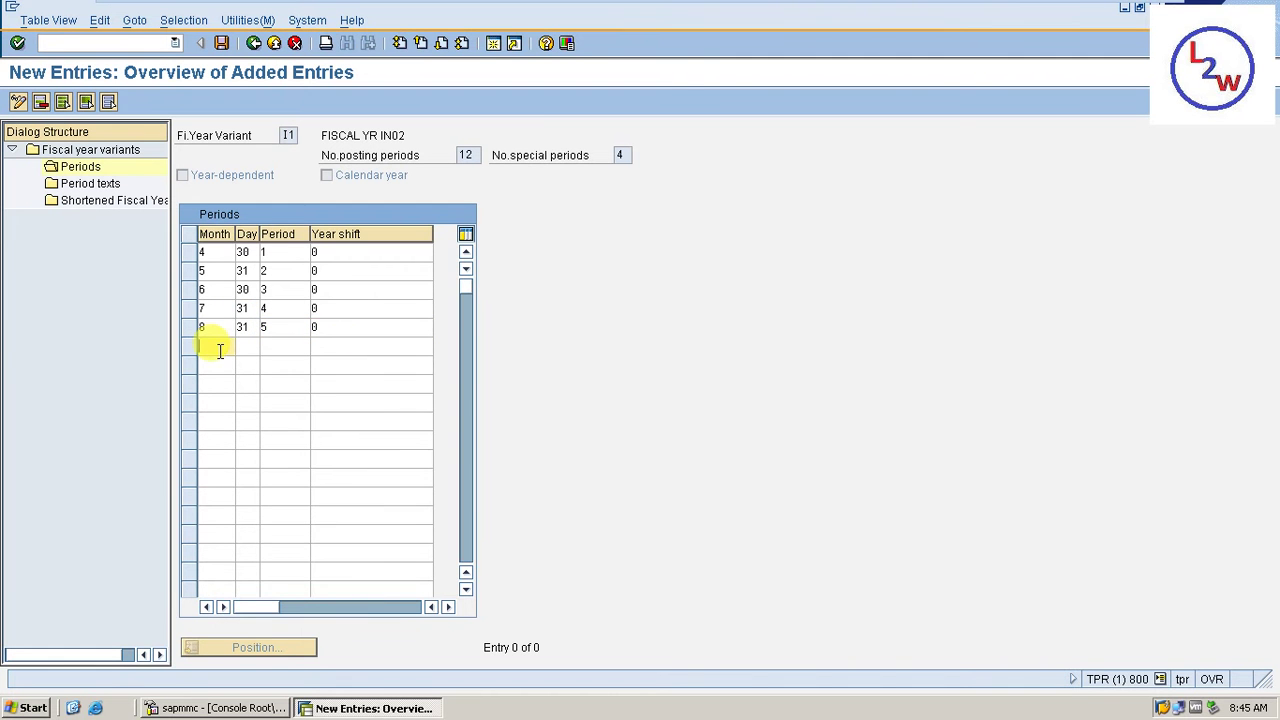
{"action": "type", "text": "9"}
{"action": "key", "text": "Tab"}
{"action": "type", "text": "30"}
{"action": "key", "text": "Tab"}
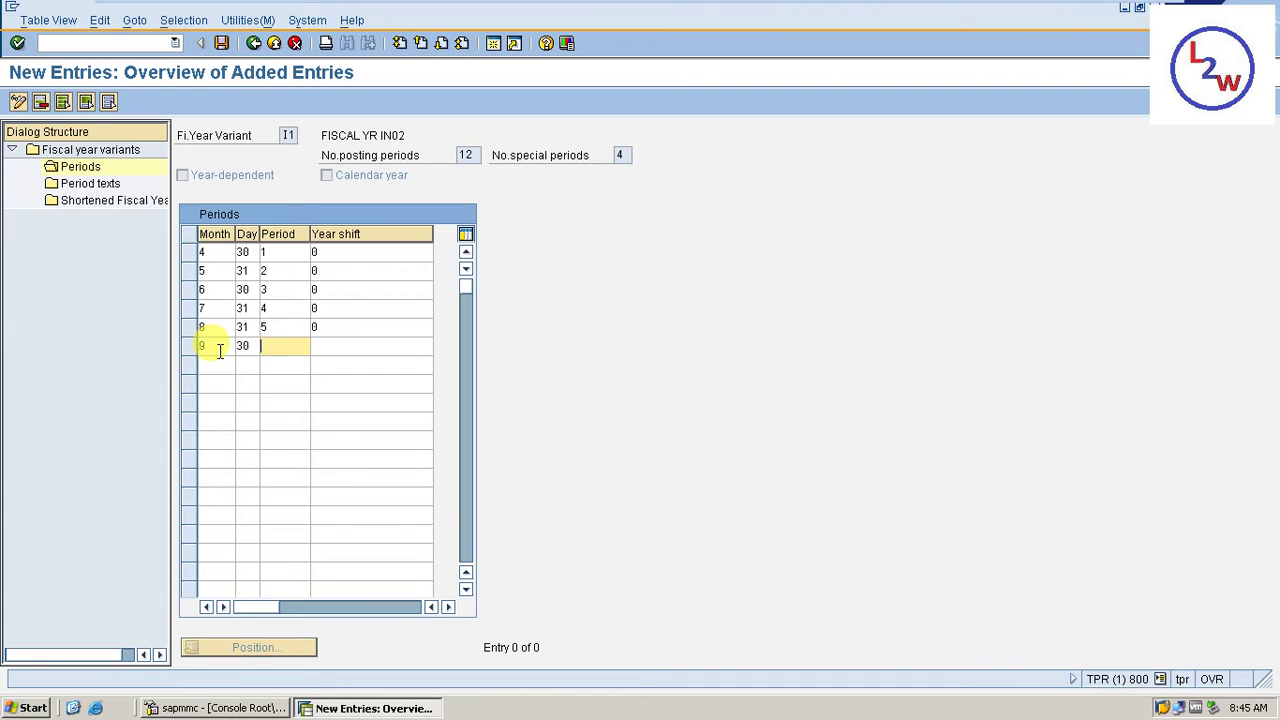
{"action": "type", "text": "6"}
{"action": "key", "text": "Tab"}
{"action": "type", "text": "0"}
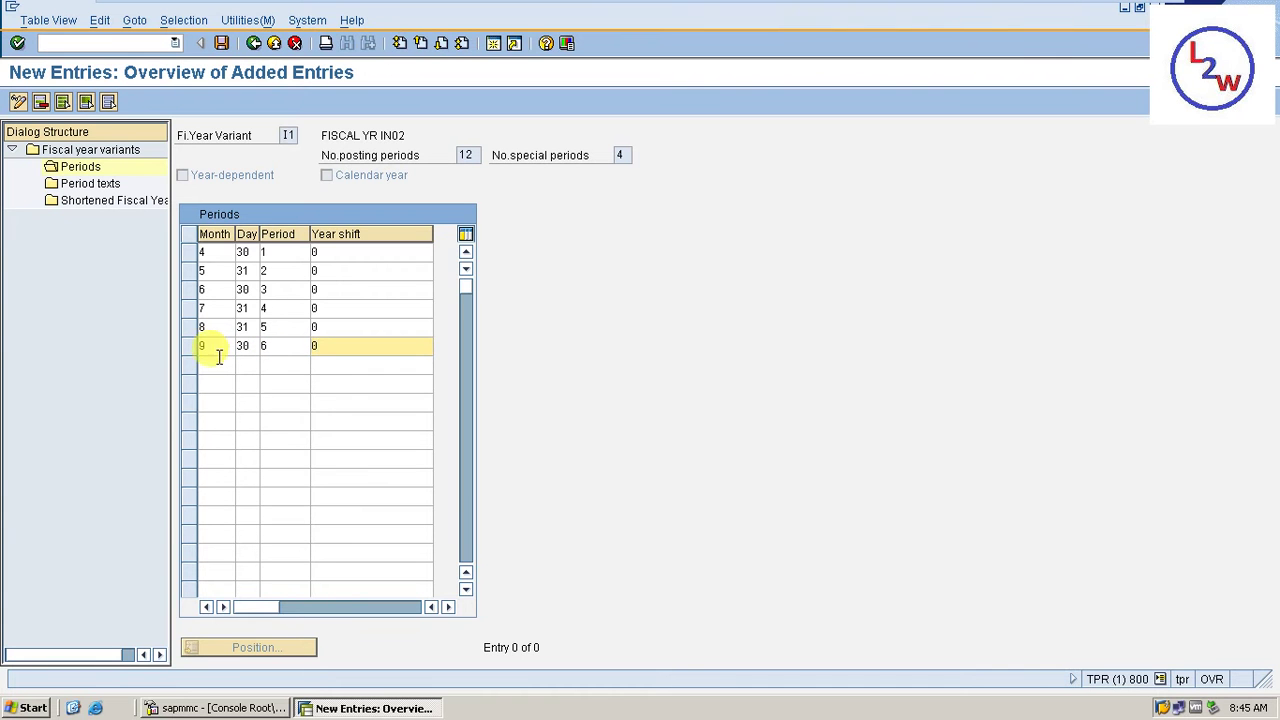
Enter the seventh period row with month 10, day 31, period 7 and year shift 0
{"action": "left_click", "coordinate": [217, 363]}
{"action": "type", "text": "10"}
{"action": "key", "text": "Tab"}
{"action": "type", "text": "31"}
{"action": "key", "text": "Tab"}
{"action": "type", "text": "7"}
{"action": "key", "text": "Tab"}
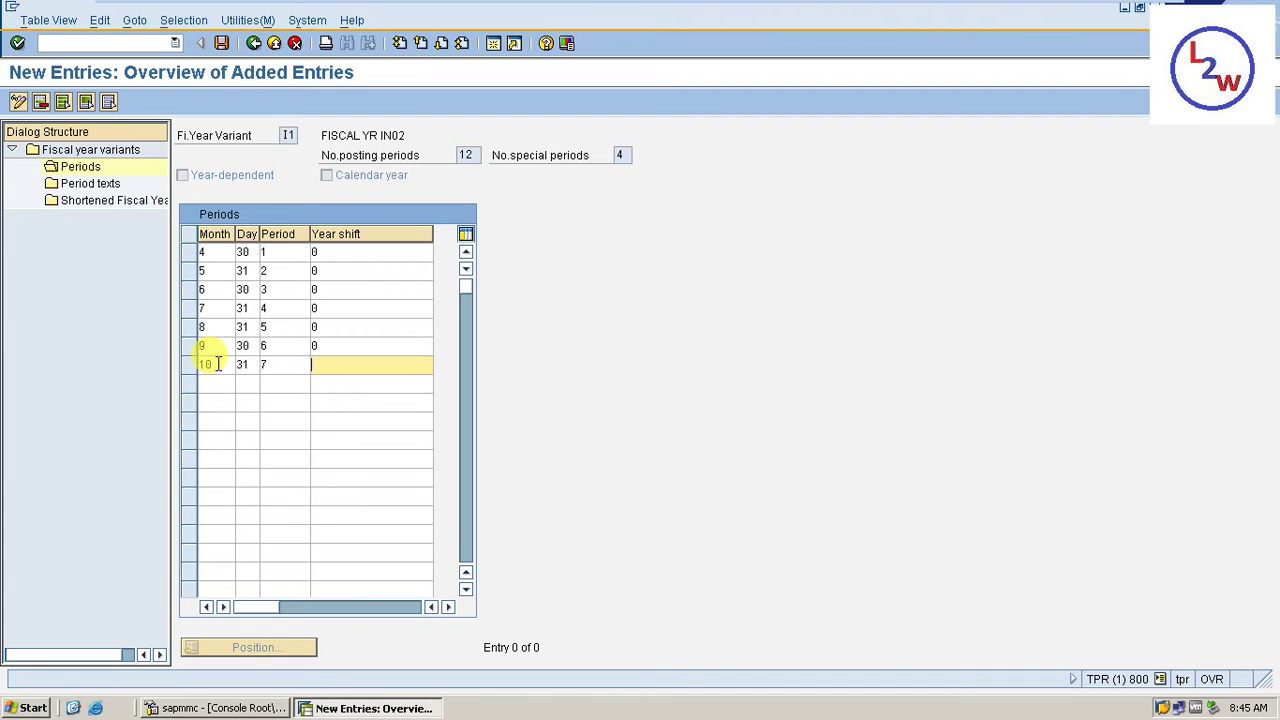
{"action": "type", "text": "0"}
Enter the eighth period row with month 11, day 30, period 8 and year shift 0
{"action": "left_click", "coordinate": [216, 383]}
{"action": "type", "text": "11"}
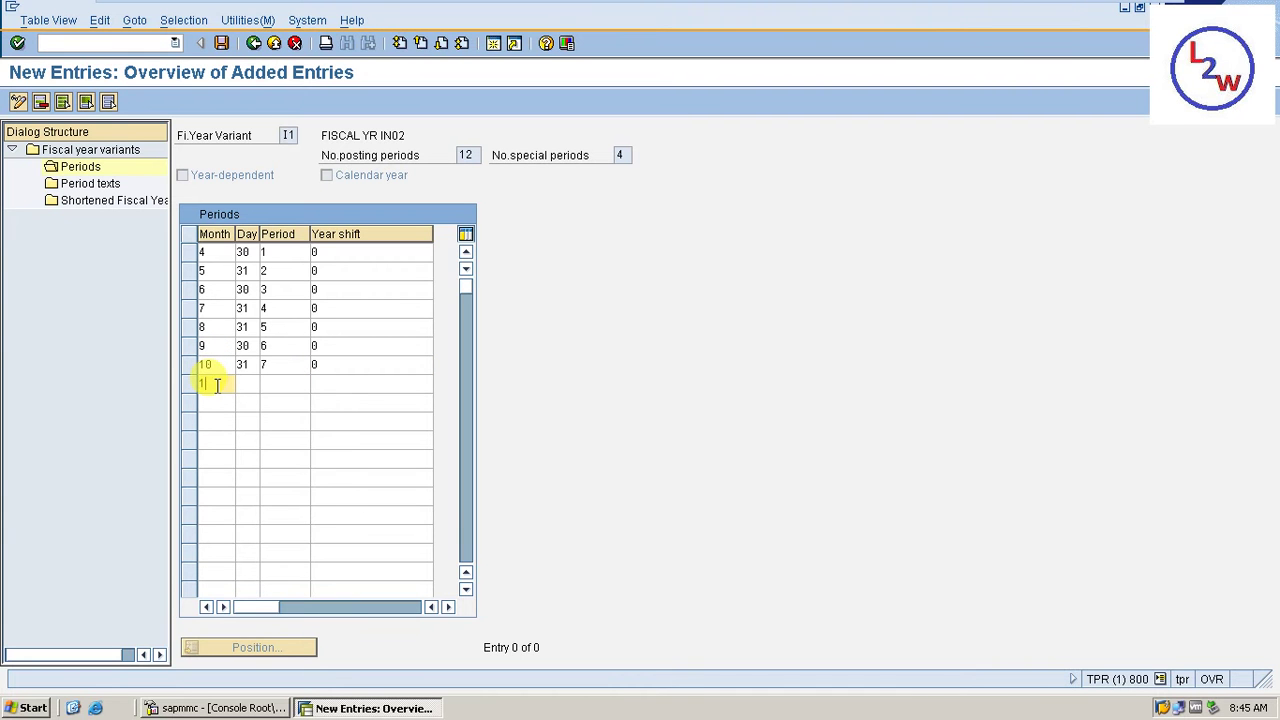
{"action": "key", "text": "Tab"}
{"action": "type", "text": "30"}
{"action": "key", "text": "Tab"}
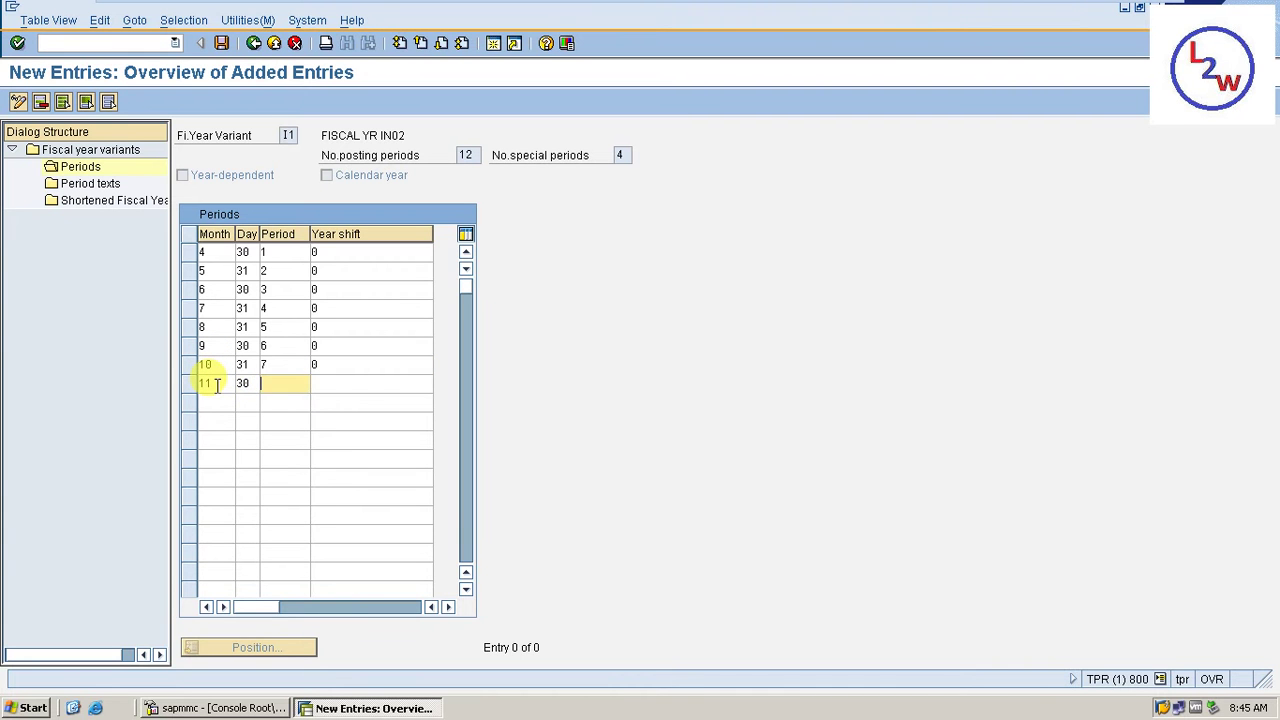
{"action": "type", "text": "8"}
{"action": "key", "text": "Tab"}
{"action": "type", "text": "0"}
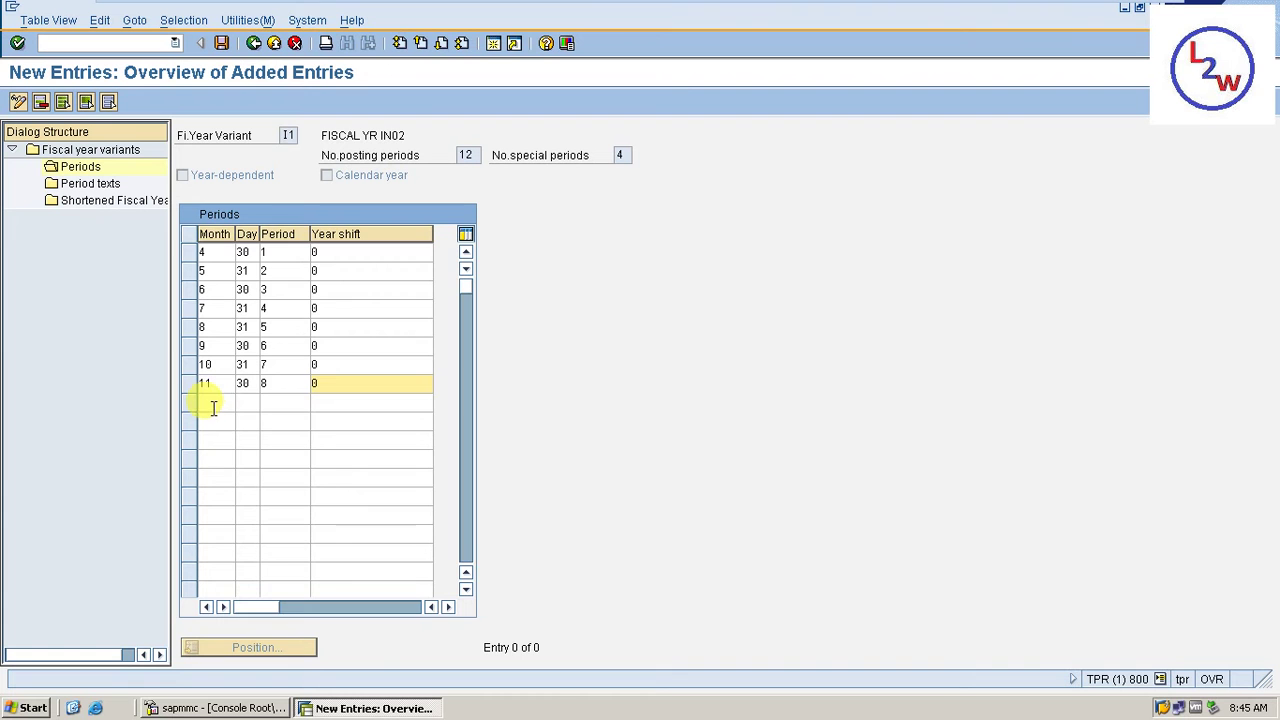
Enter the ninth period row with month 12, day 31, period 9 and year shift 0
{"action": "left_click", "coordinate": [213, 404]}
{"action": "type", "text": "12"}
{"action": "key", "text": "Tab"}
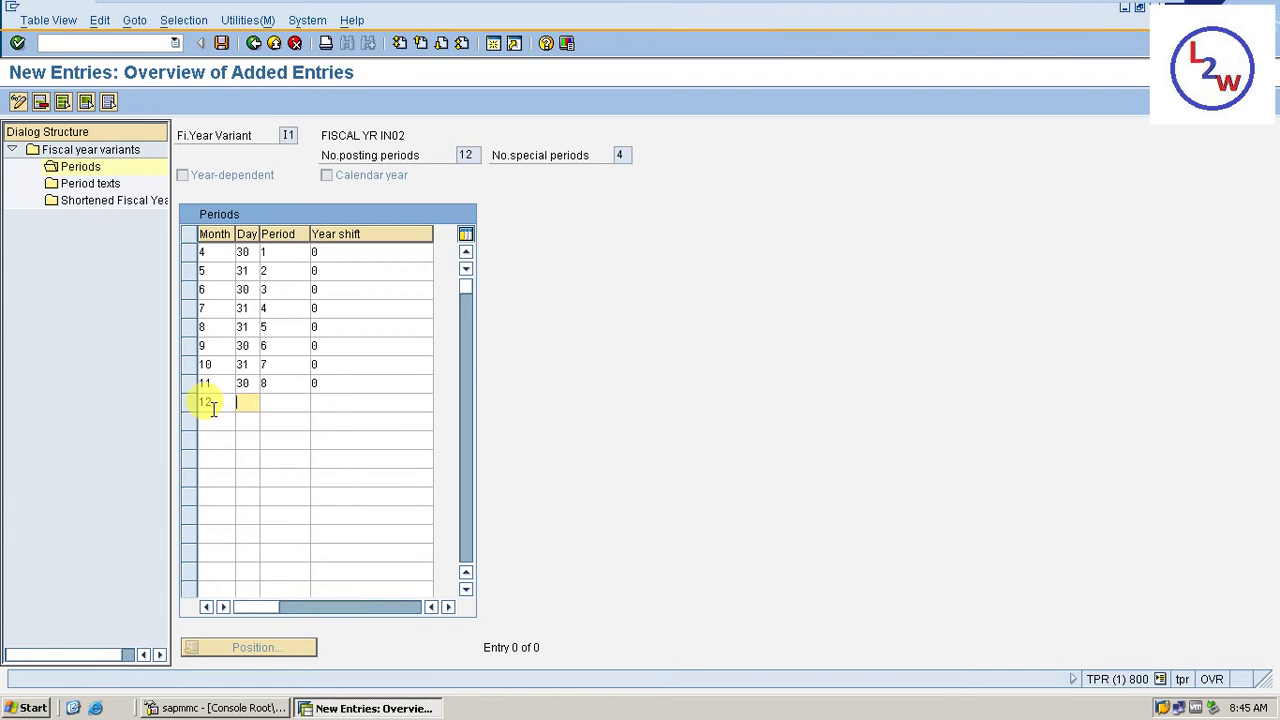
{"action": "type", "text": "31"}
{"action": "key", "text": "Tab"}
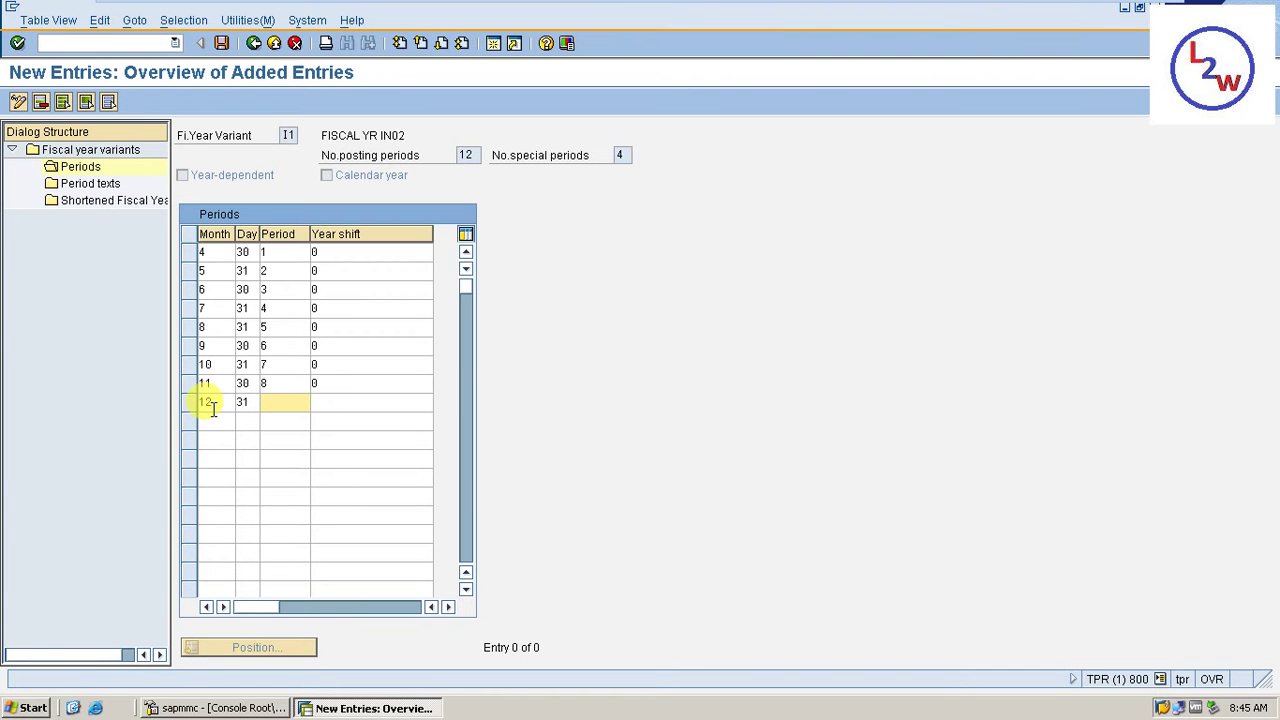
{"action": "type", "text": "9"}
{"action": "key", "text": "Tab"}
{"action": "type", "text": "0"}
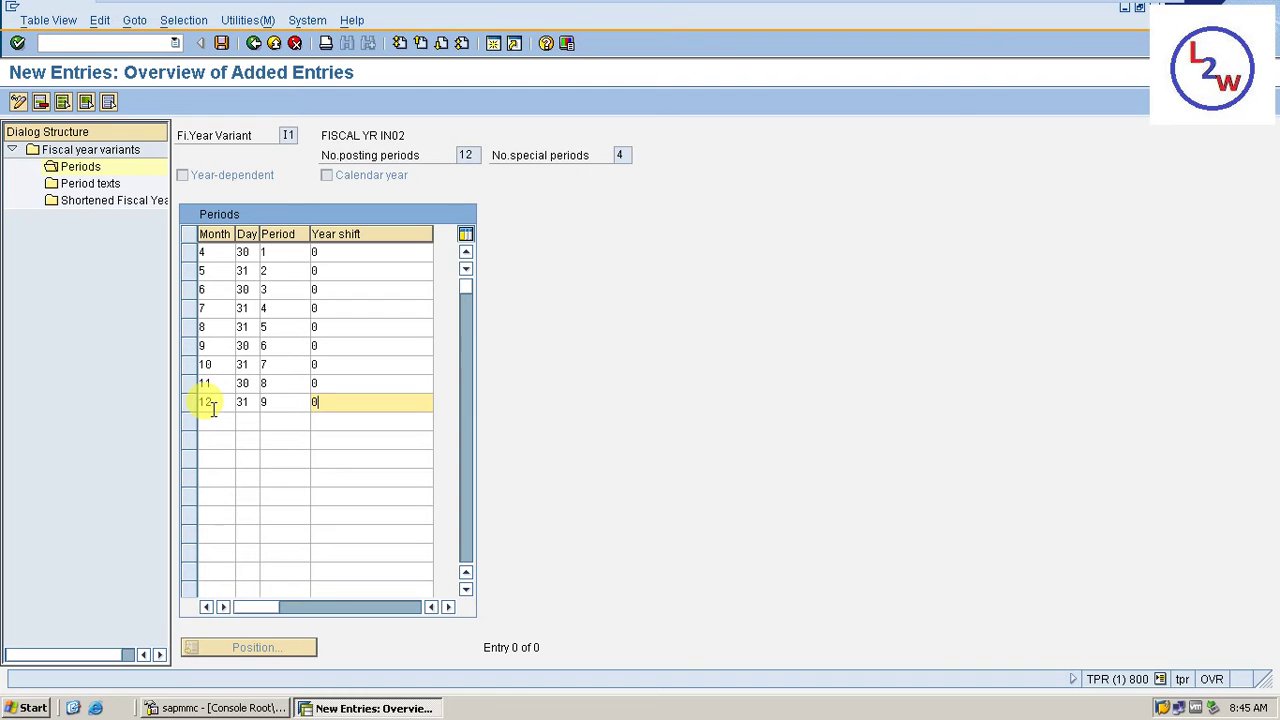
Enter the tenth period row with month 1, day 31, period 10 and year shift -1
{"action": "left_click", "coordinate": [208, 421]}
{"action": "type", "text": "1"}
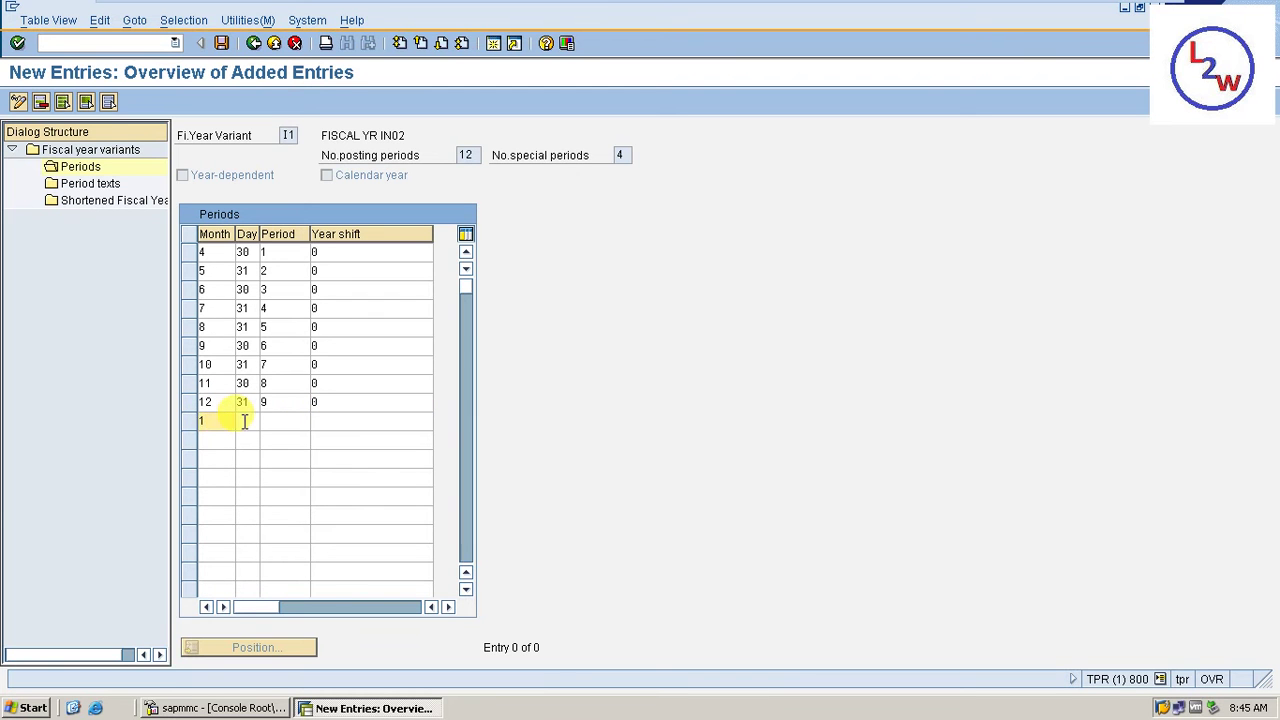
{"action": "left_click", "coordinate": [245, 421]}
{"action": "type", "text": "31"}
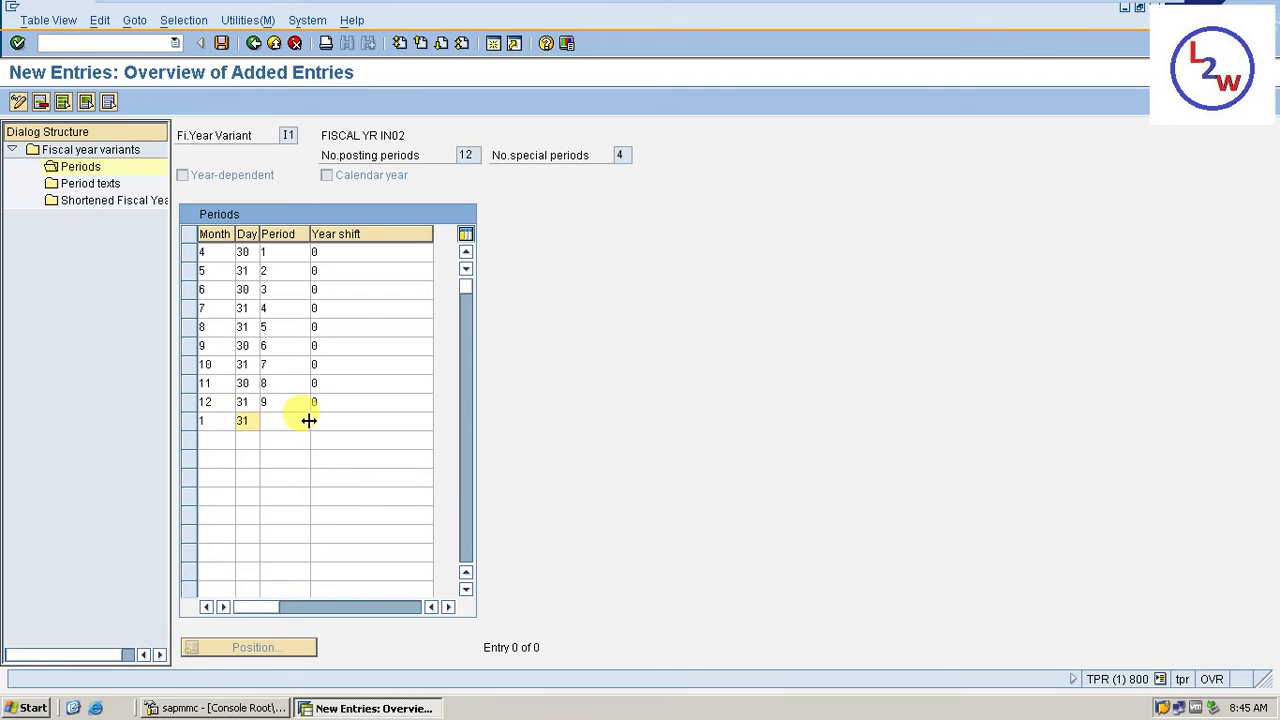
{"action": "left_click", "coordinate": [294, 421]}
{"action": "type", "text": "10"}
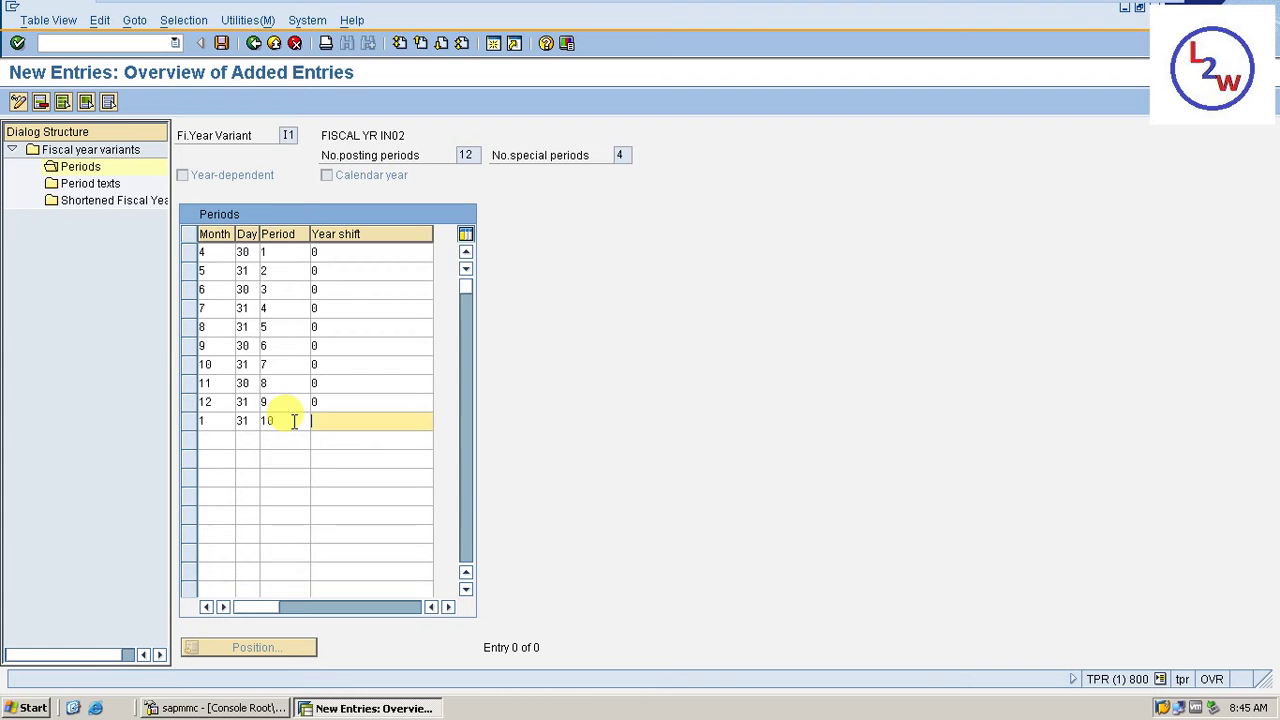
{"action": "type", "text": "-1"}
Enter the eleventh period row with month 2, day 28, period 11 and year shift -1
{"action": "left_click", "coordinate": [215, 438]}
{"action": "type", "text": "2"}
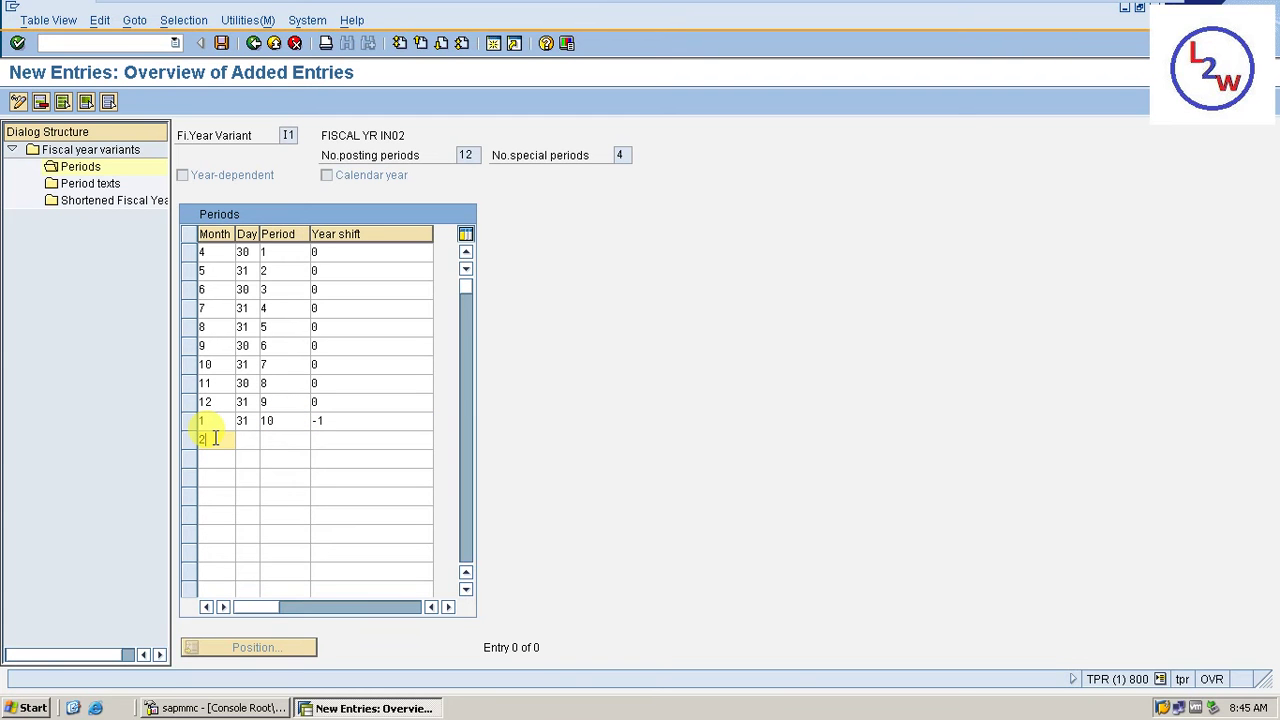
{"action": "key", "text": "Tab"}
{"action": "type", "text": "28"}
{"action": "key", "text": "Tab"}
{"action": "type", "text": "11"}
{"action": "key", "text": "Tab"}
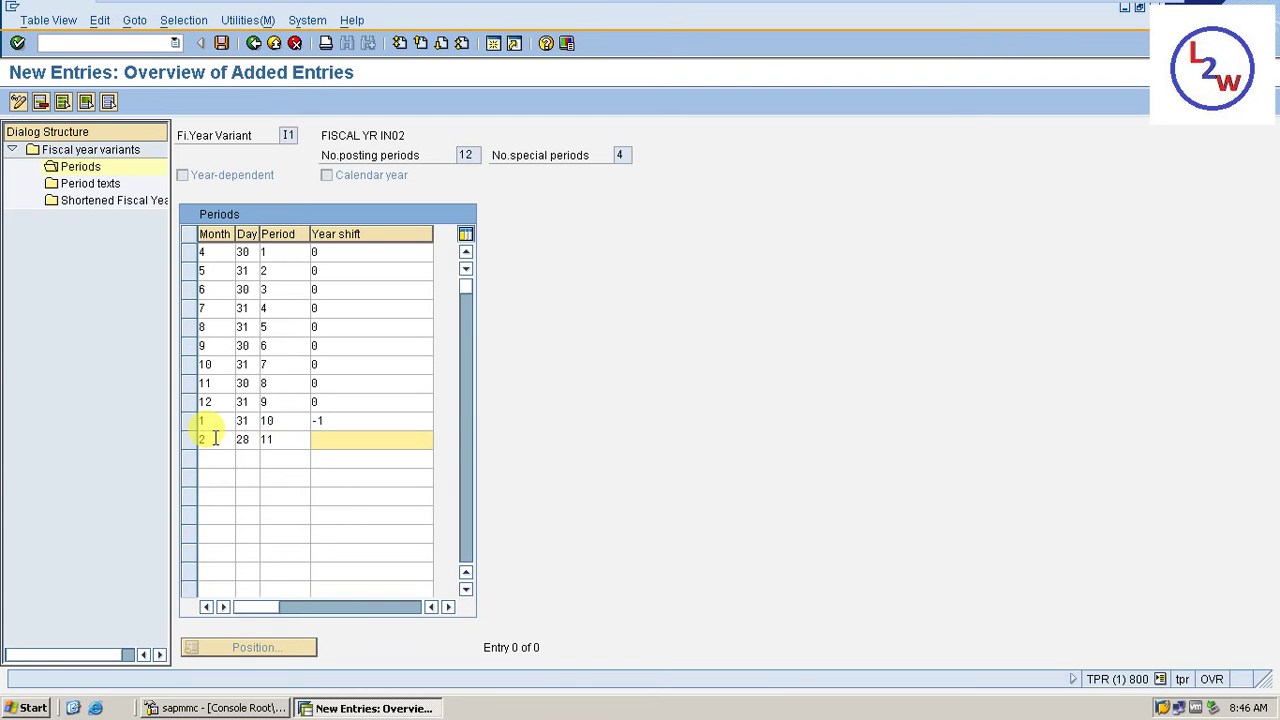
{"action": "type", "text": "-1"}
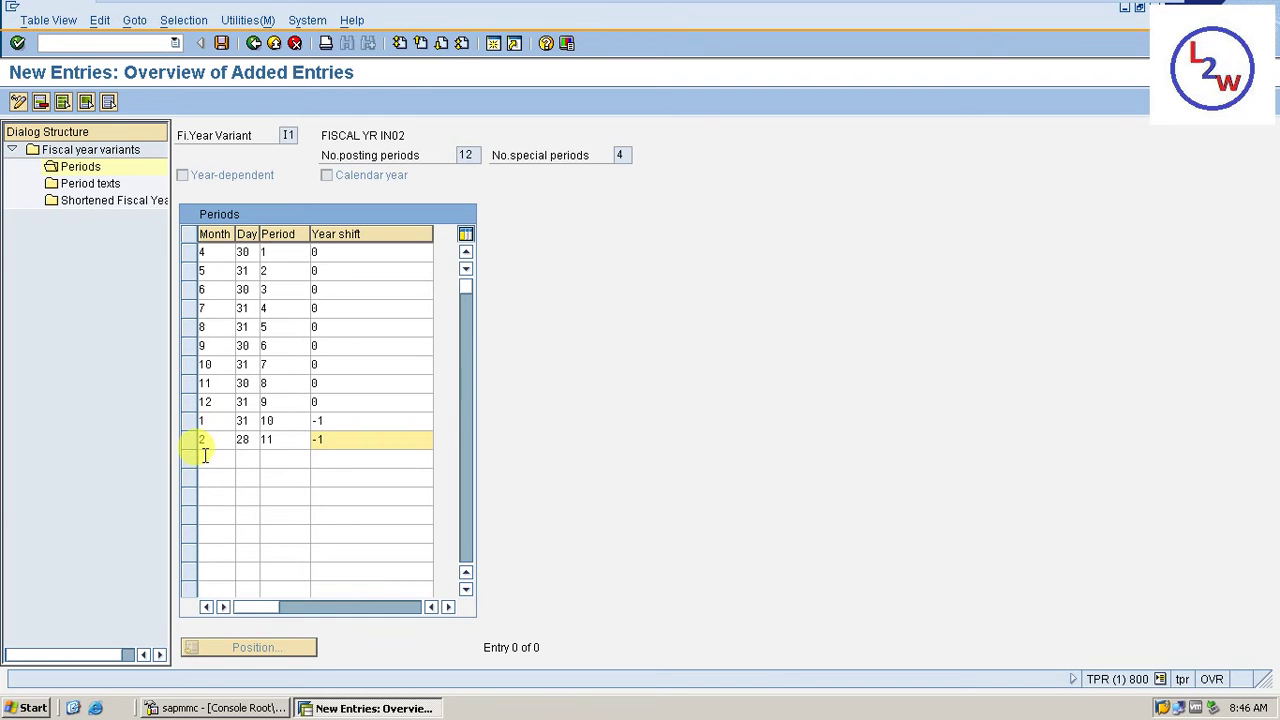
Enter the twelfth period row with month 3, day 31, period 12 and year shift -1, and save the periods
{"action": "left_click", "coordinate": [205, 456]}
{"action": "type", "text": "3"}
{"action": "key", "text": "Tab"}
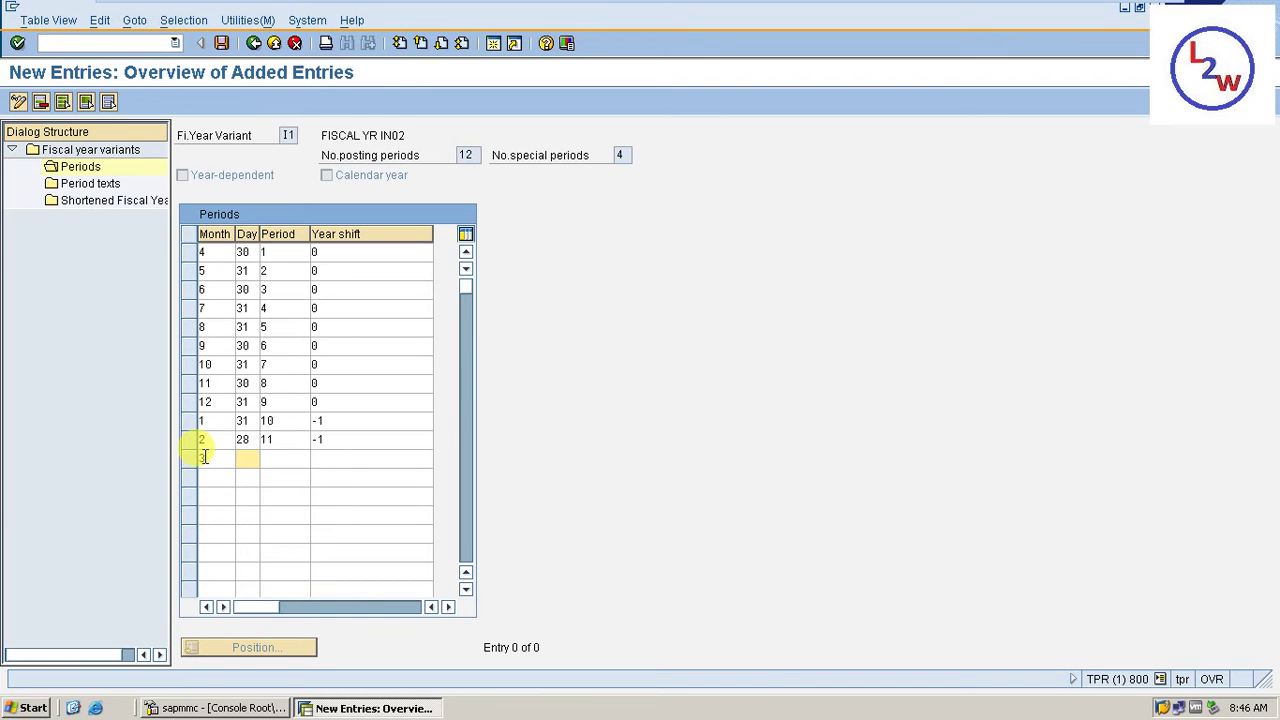
{"action": "type", "text": "31"}
{"action": "key", "text": "Tab"}
{"action": "type", "text": "12"}
{"action": "key", "text": "Tab"}
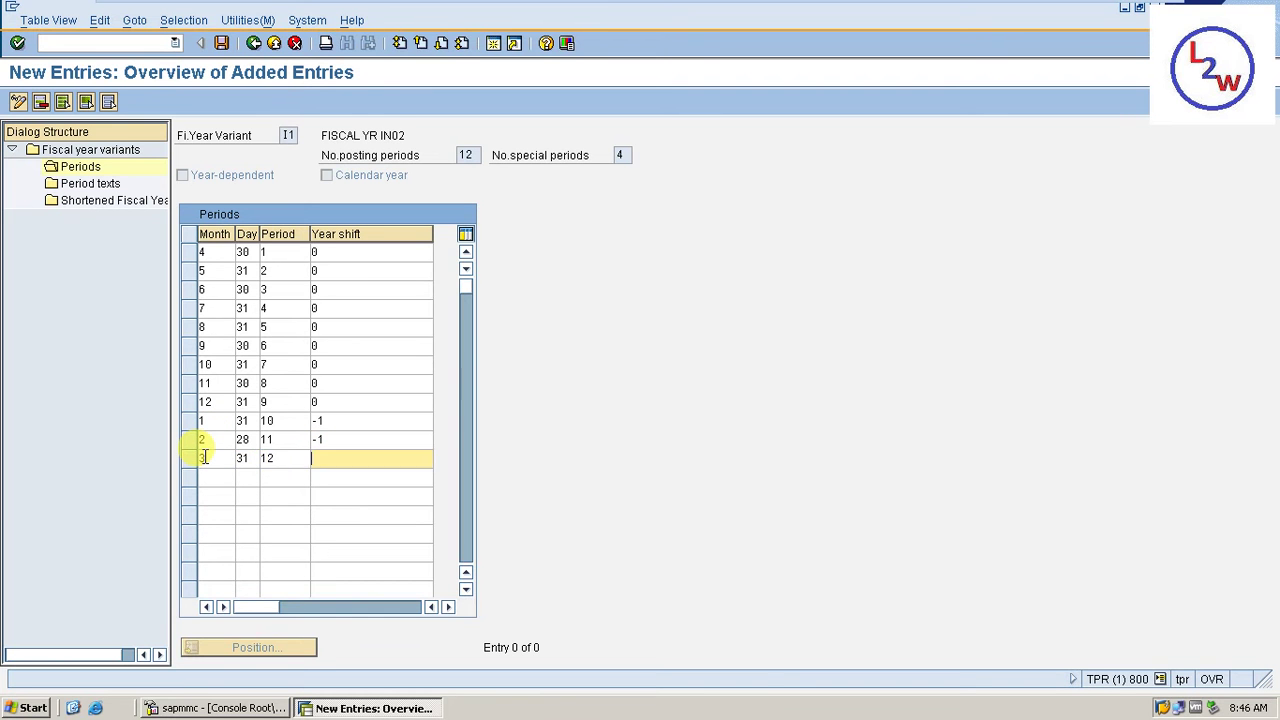
{"action": "type", "text": "-1"}
{"action": "key", "text": "Return"}
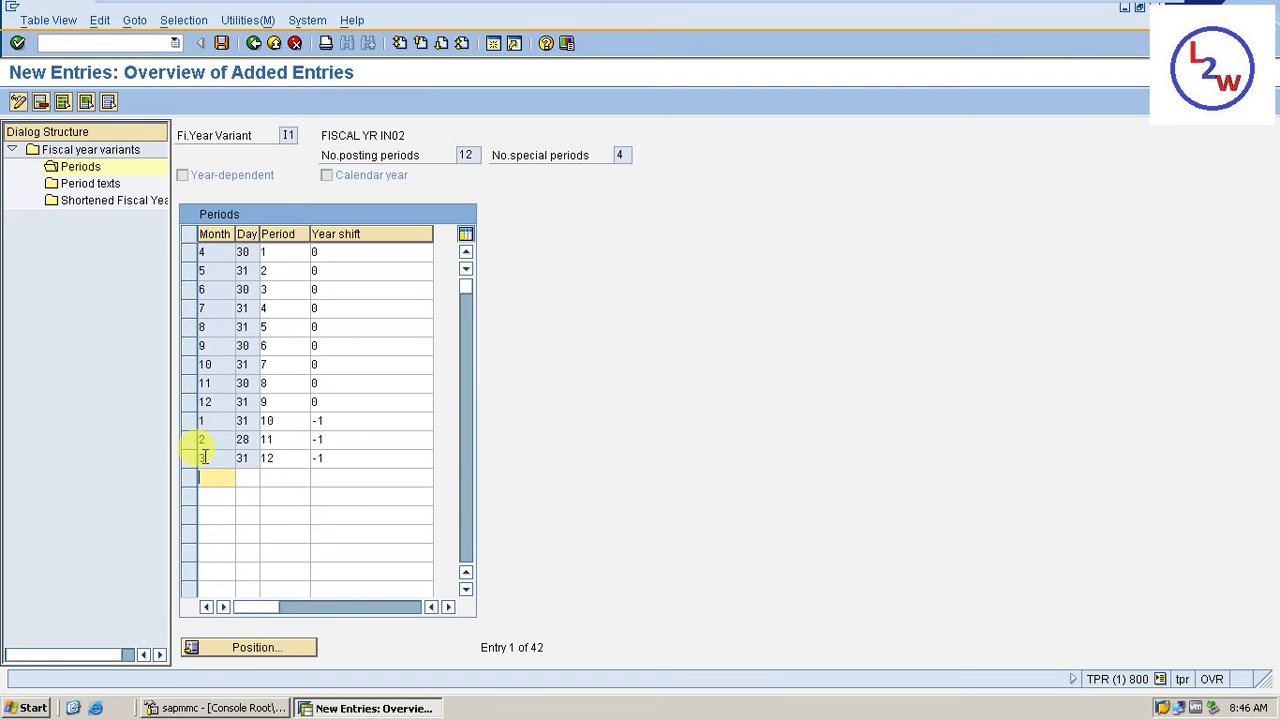
{"action": "key", "text": "ctrl+s"}
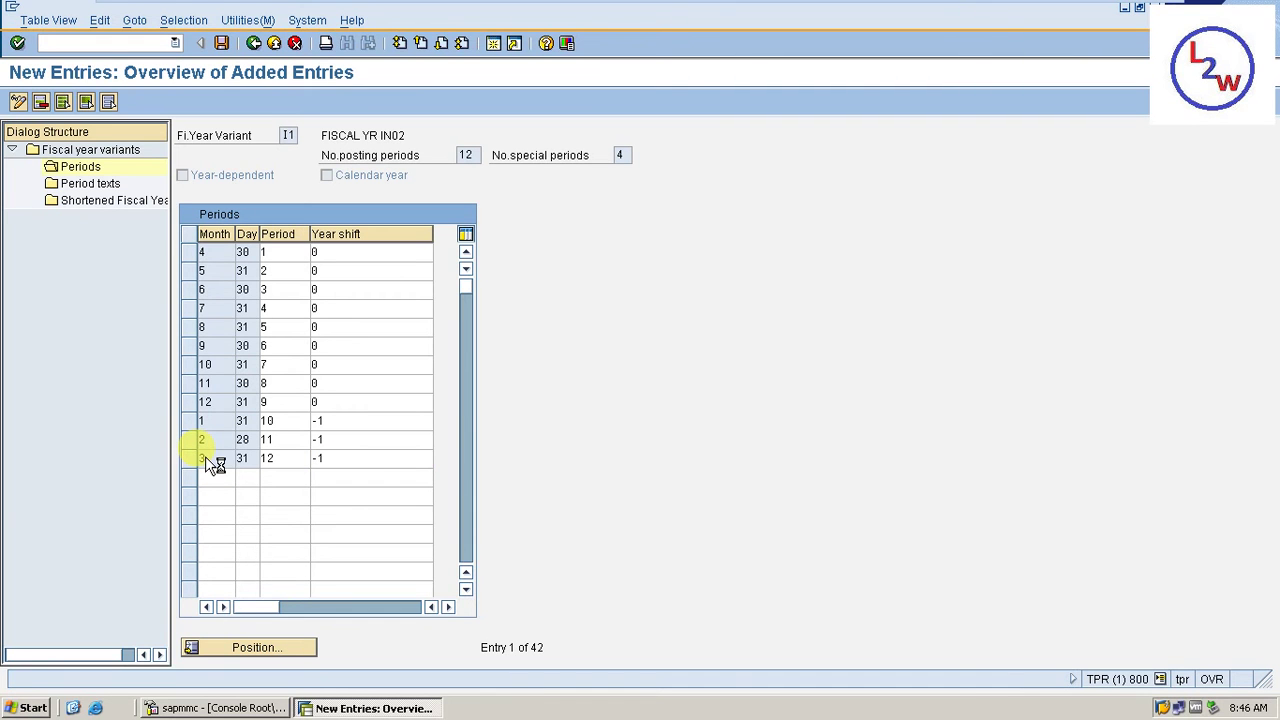
{"action": "left_click", "coordinate": [48, 289]}
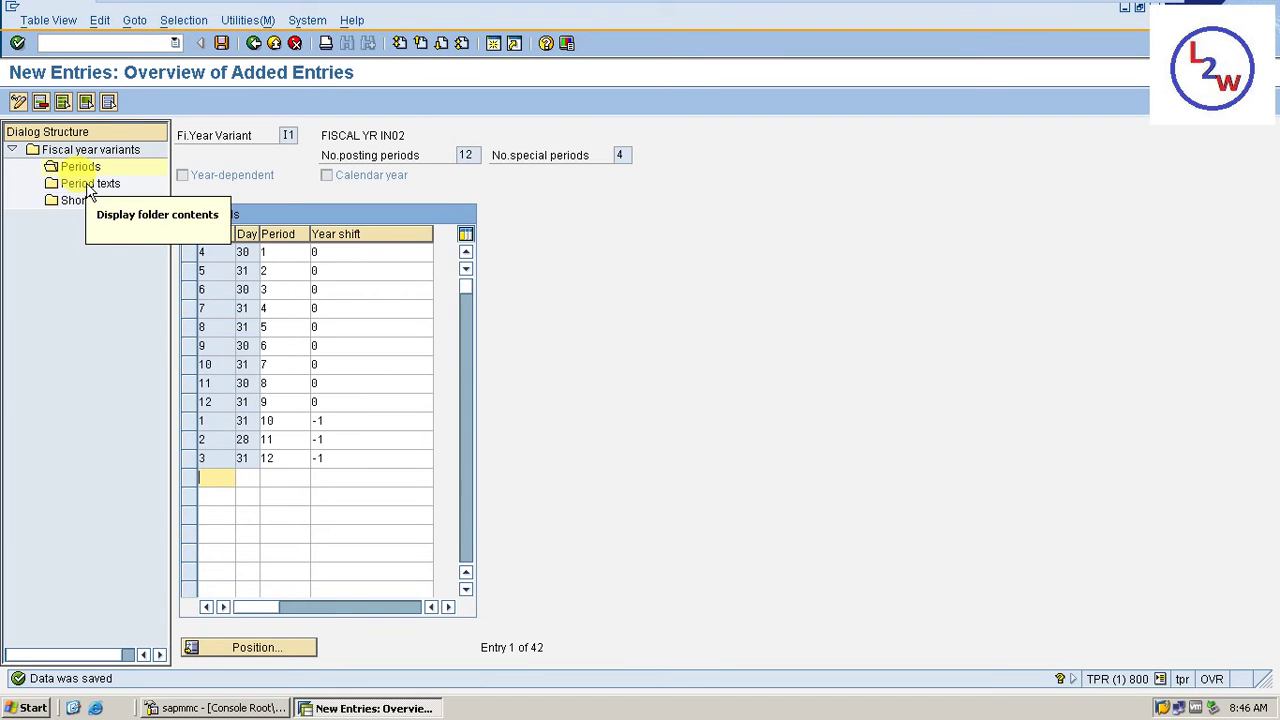
Create new period texts for the variant, starting with language EN, period 1, short text APR and text APRIL
{"action": "double_click", "coordinate": [90, 189]}
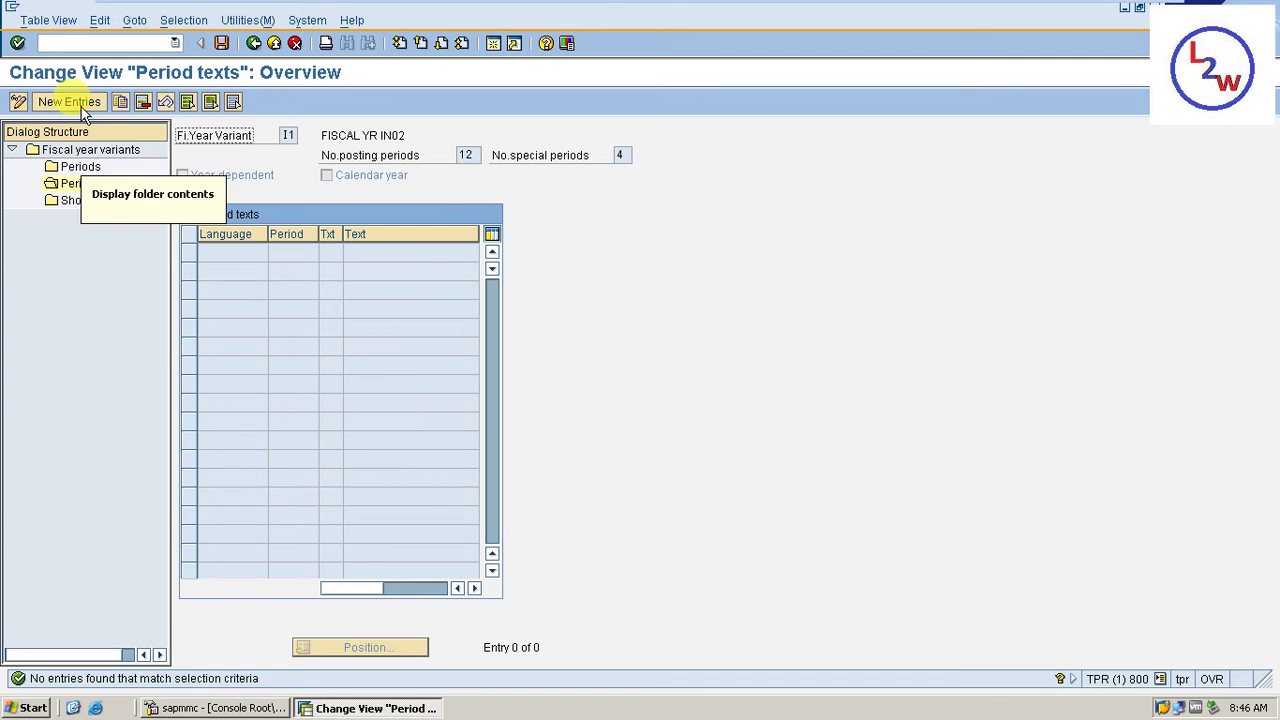
{"action": "left_click", "coordinate": [83, 106]}
{"action": "type", "text": "EN"}
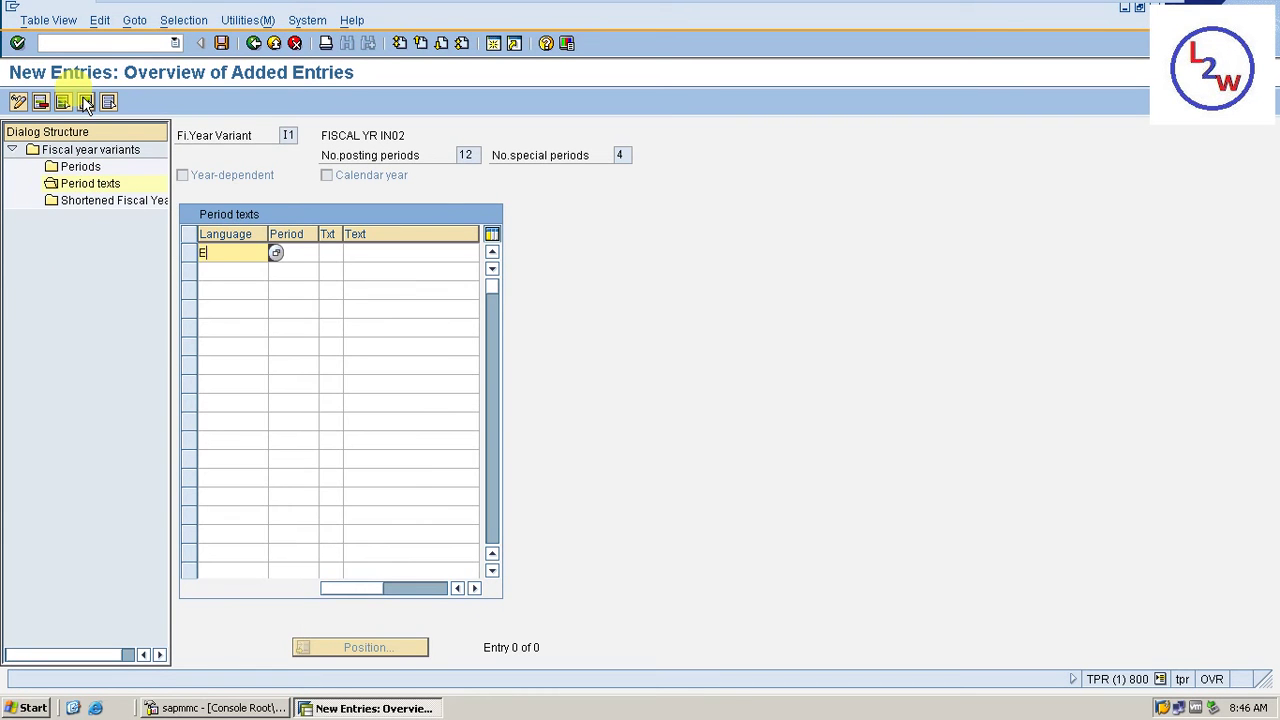
{"action": "key", "text": "Tab"}
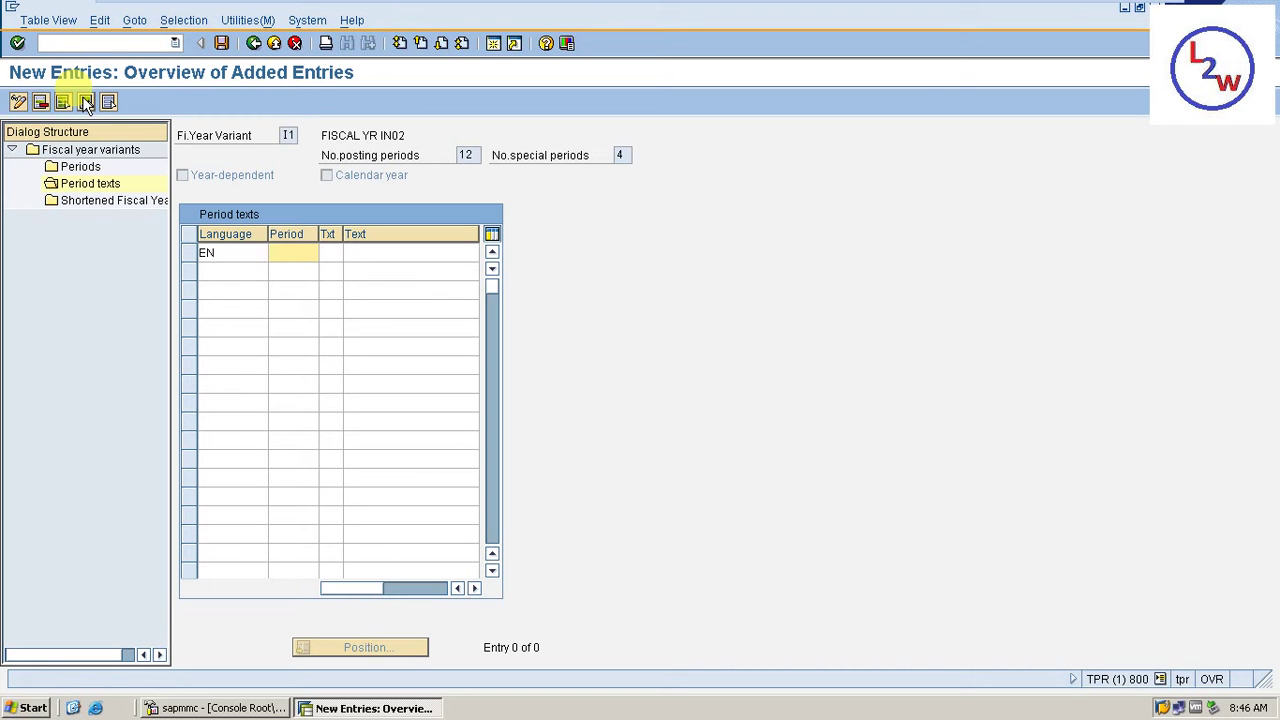
{"action": "type", "text": "1"}
{"action": "key", "text": "Tab"}
{"action": "type", "text": "A"}
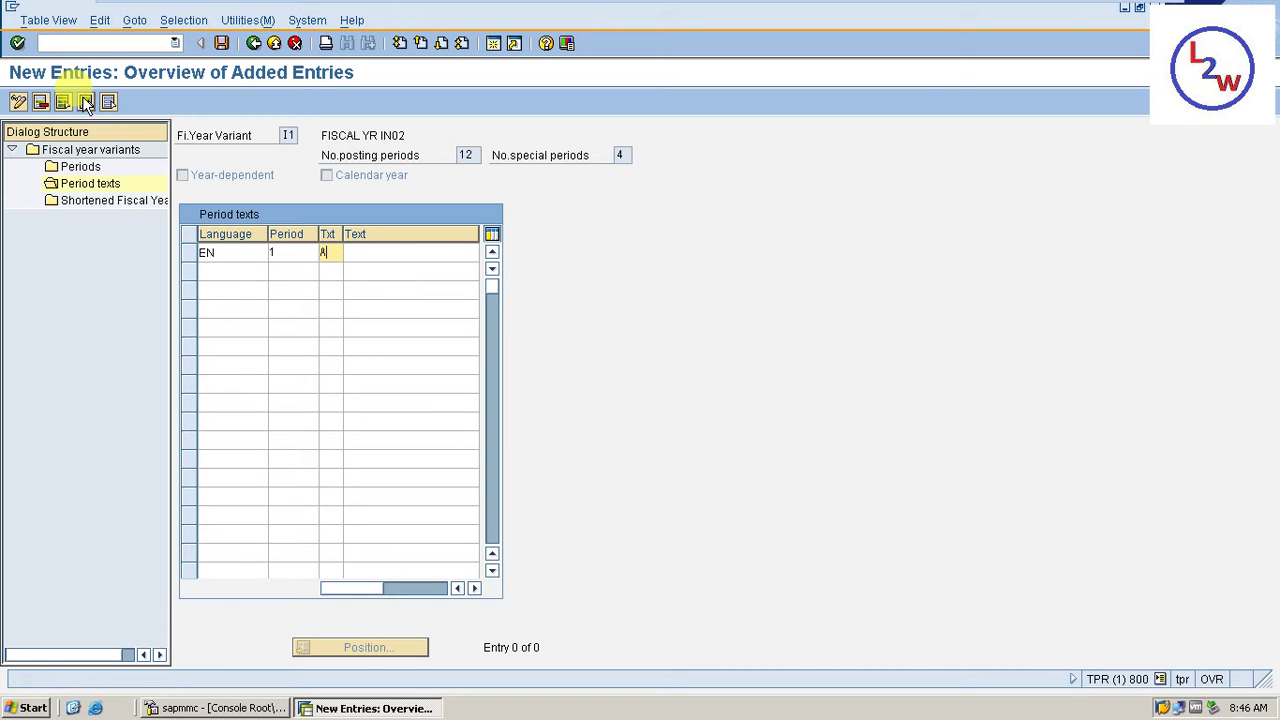
{"action": "type", "text": "PR"}
{"action": "key", "text": "Tab"}
{"action": "type", "text": "APR"}
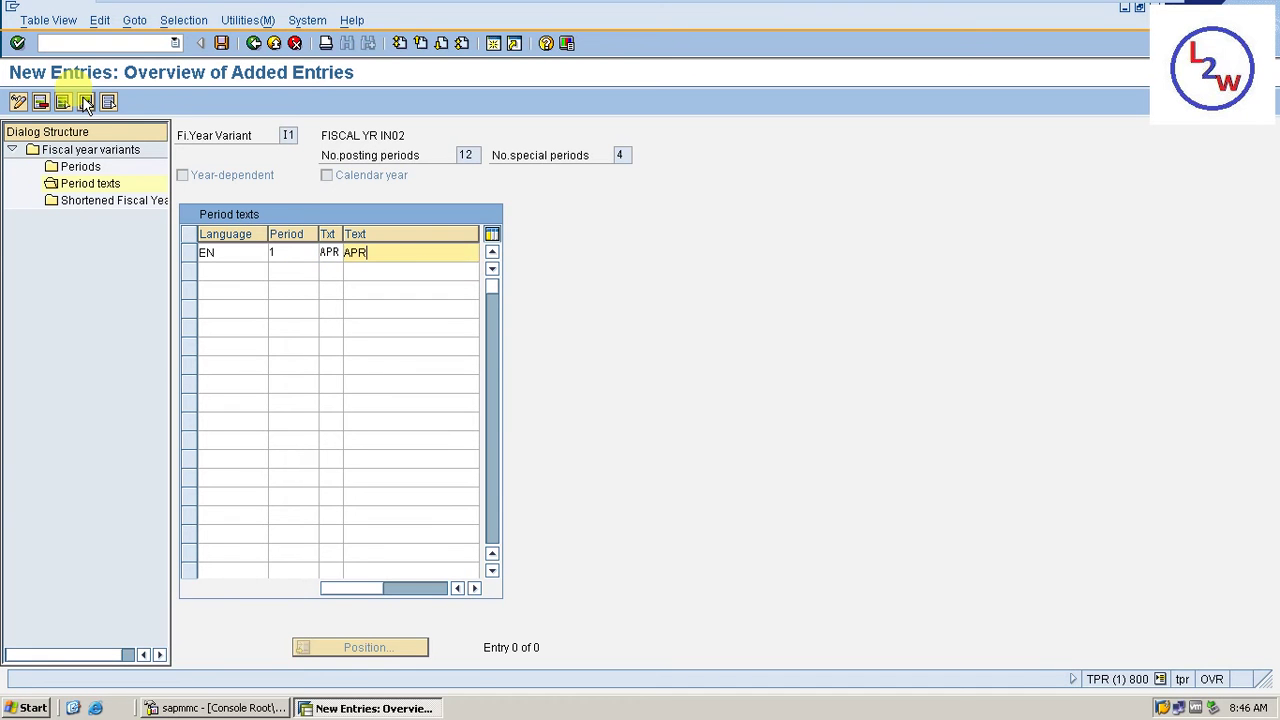
{"action": "type", "text": "IL"}
{"action": "key", "text": "Return"}
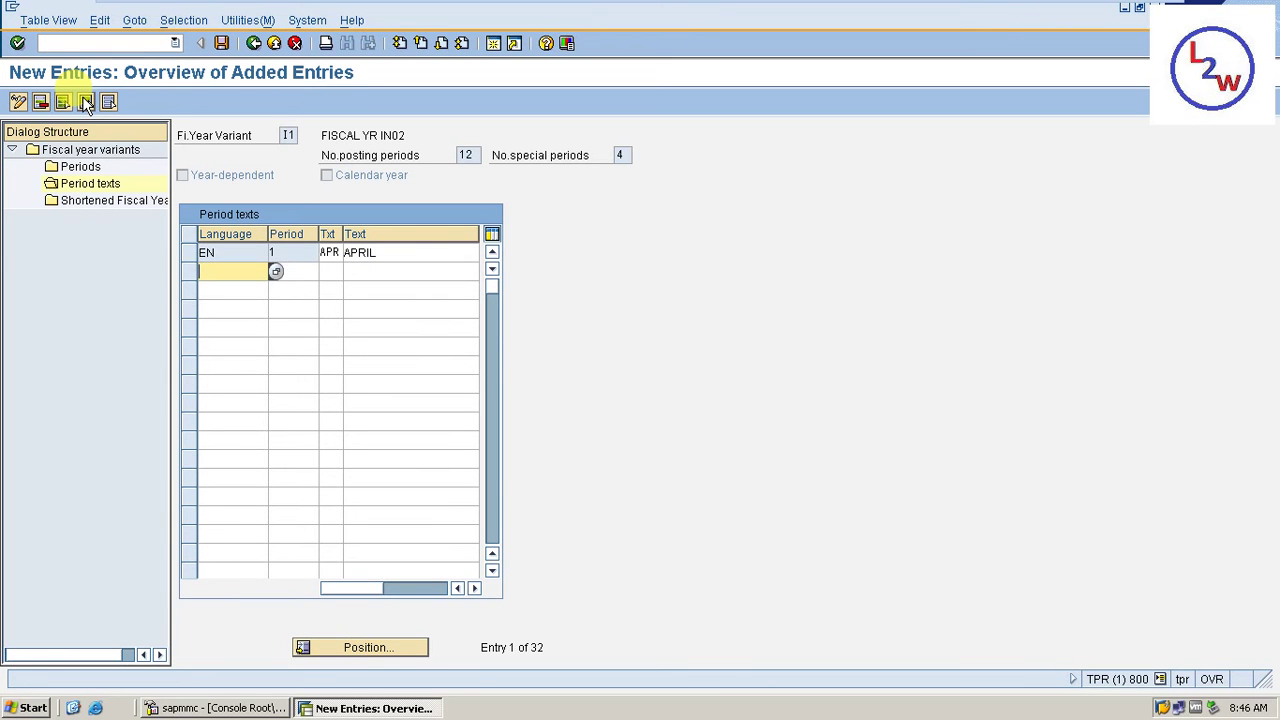
Add the second period text row with language EN, period 2, short text MAY and text MAY'
{"action": "type", "text": "EN"}
{"action": "key", "text": "Tab"}
{"action": "type", "text": "2"}
{"action": "key", "text": "Tab"}
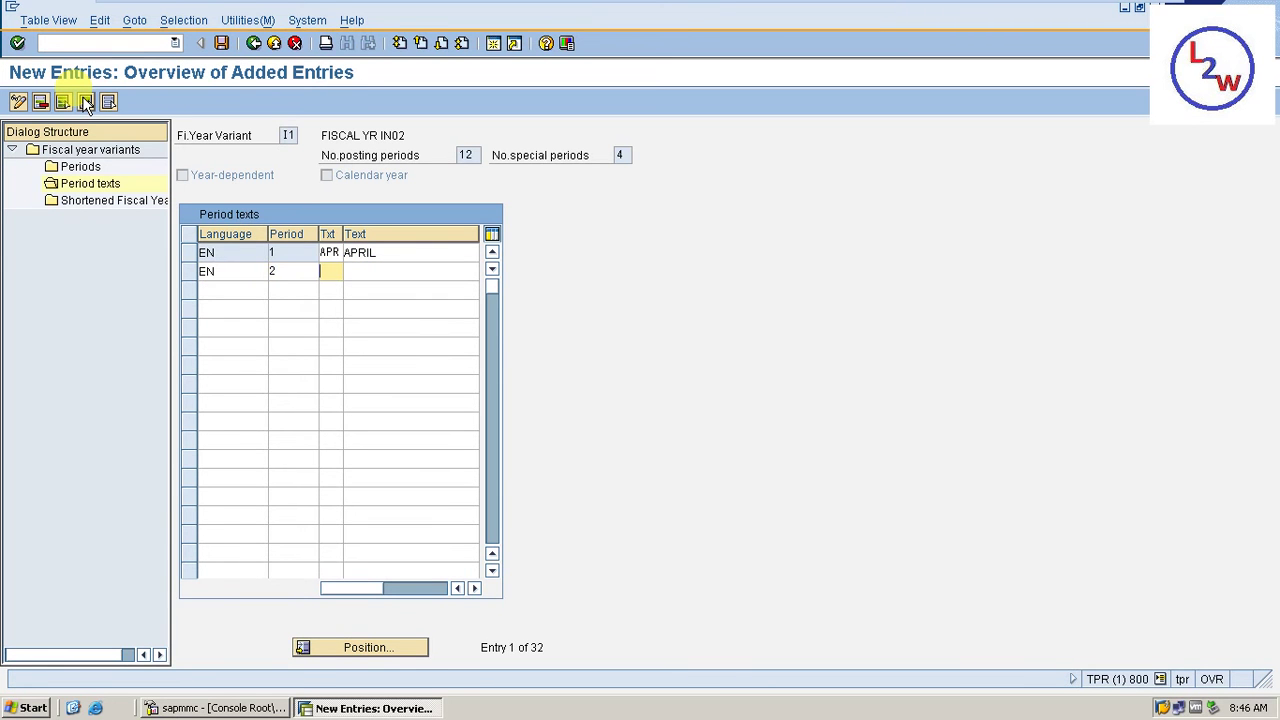
{"action": "type", "text": "MAY"}
{"action": "key", "text": "Tab"}
{"action": "type", "text": "MA"}
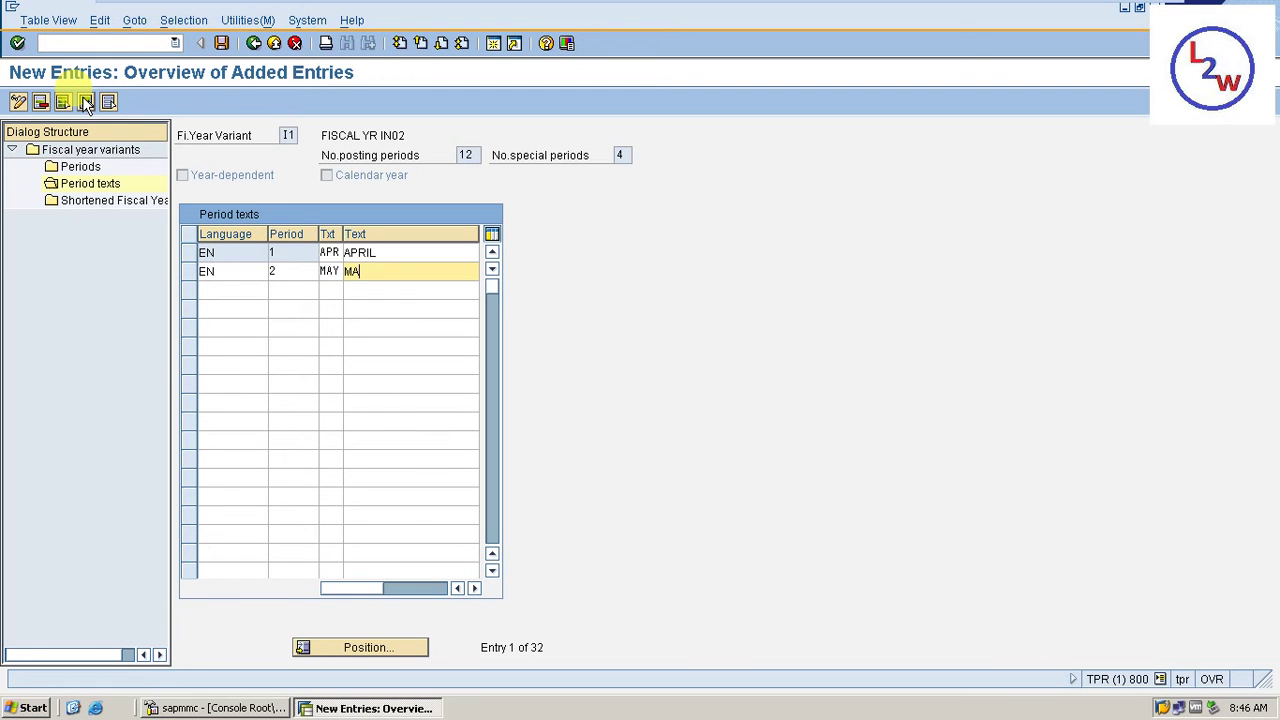
{"action": "type", "text": "Y"}
{"action": "key", "text": "Tab"}
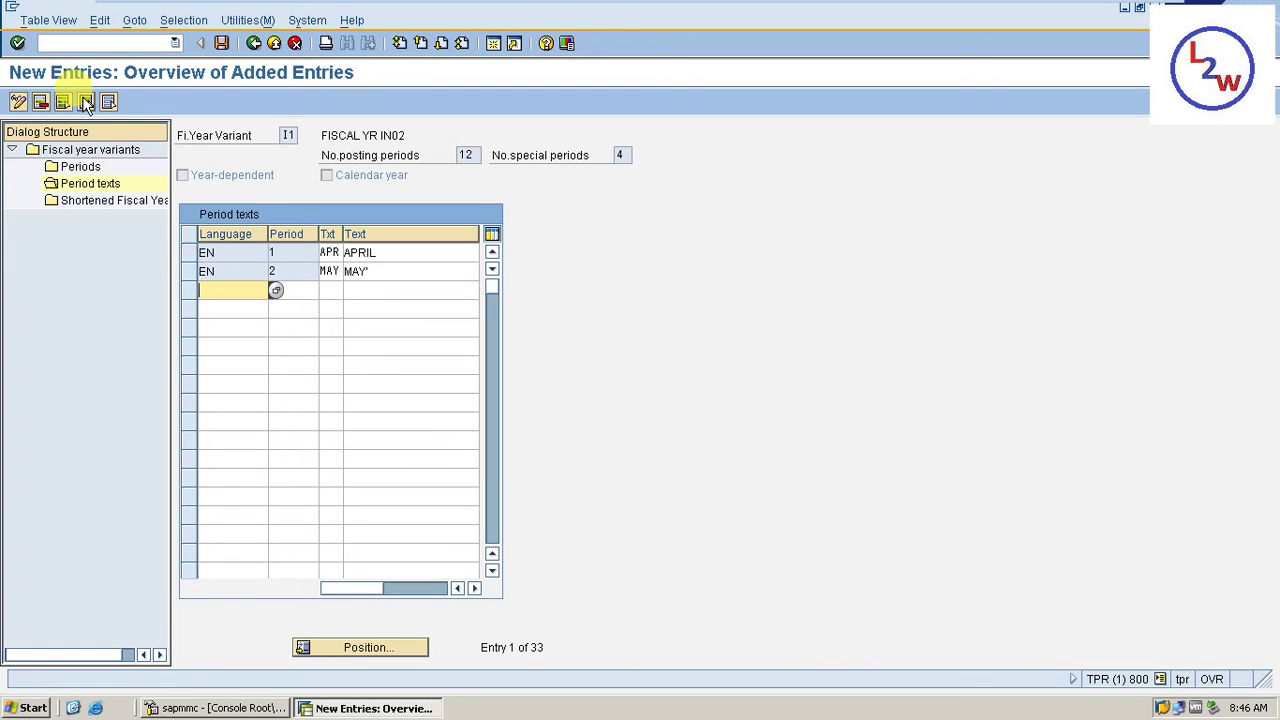
Begin the third period text row with language EN, period 3 and short text JAN, and correct the period 2 text to MAY
{"action": "type", "text": "EN"}
{"action": "key", "text": "Tab"}
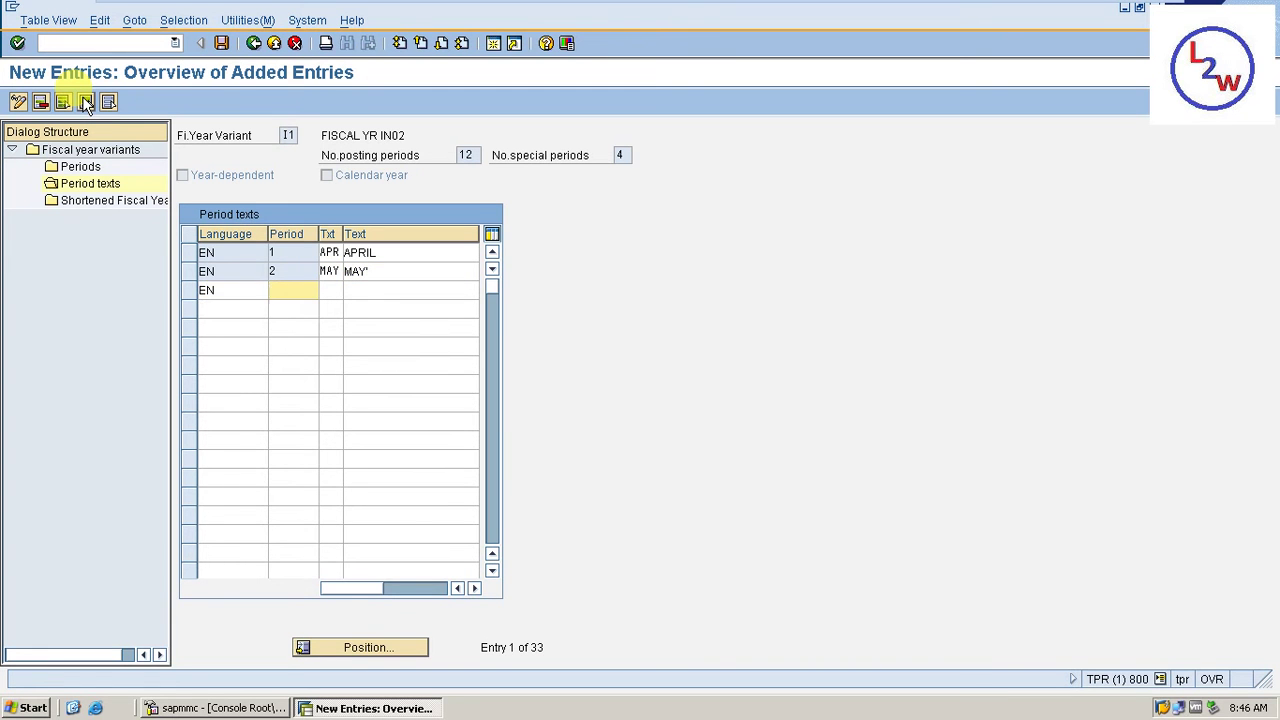
{"action": "type", "text": "3"}
{"action": "key", "text": "Tab"}
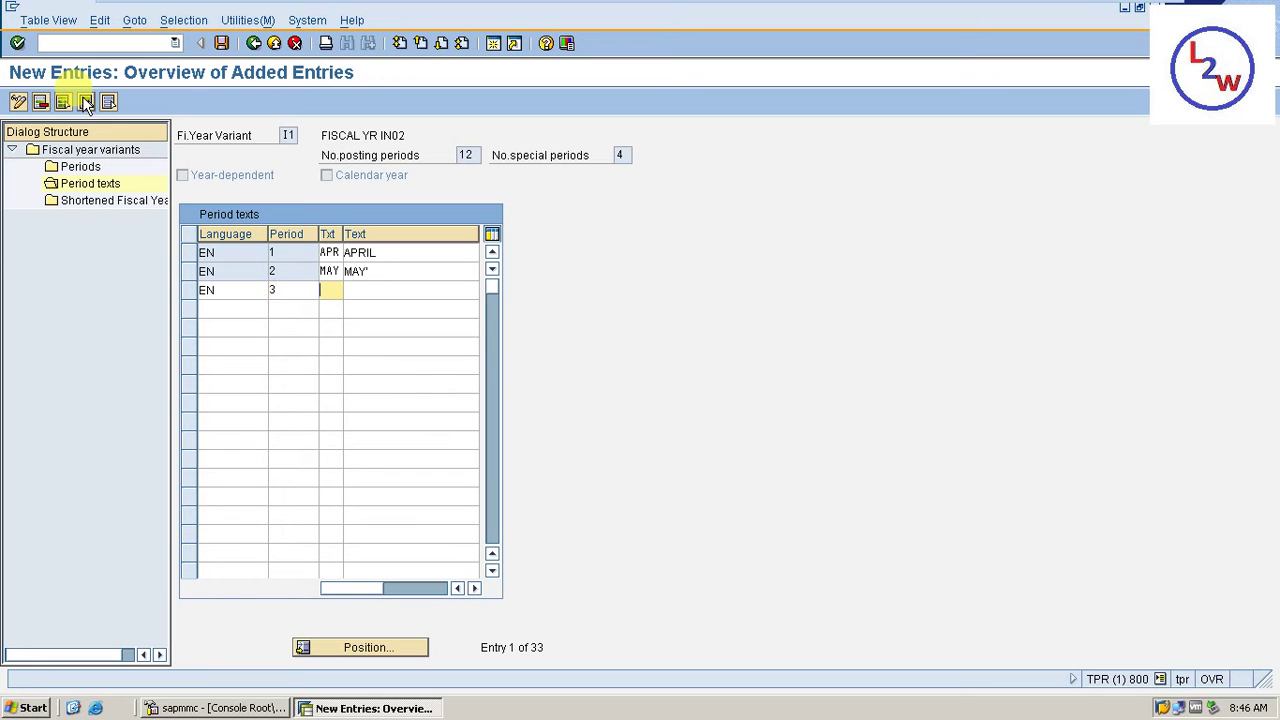
{"action": "type", "text": "JAN"}
{"action": "key", "text": "Tab"}
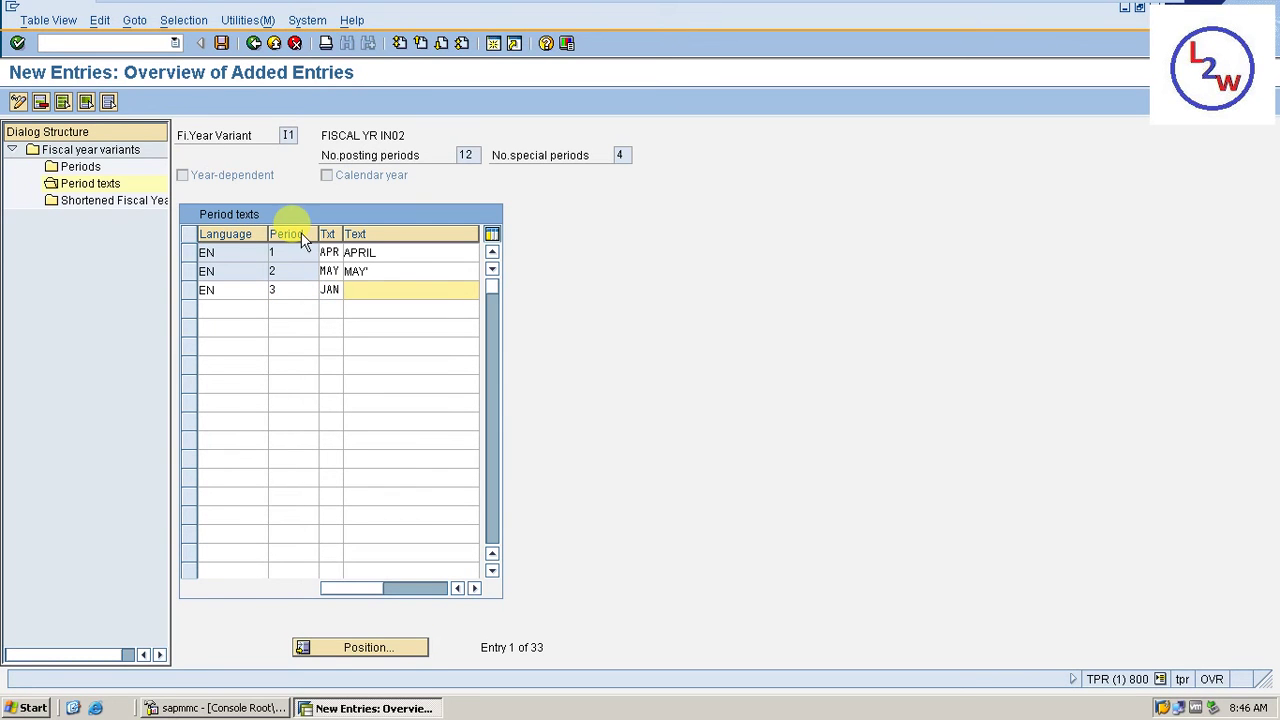
{"action": "left_click", "coordinate": [424, 271]}
{"action": "key", "text": "BackSpace"}
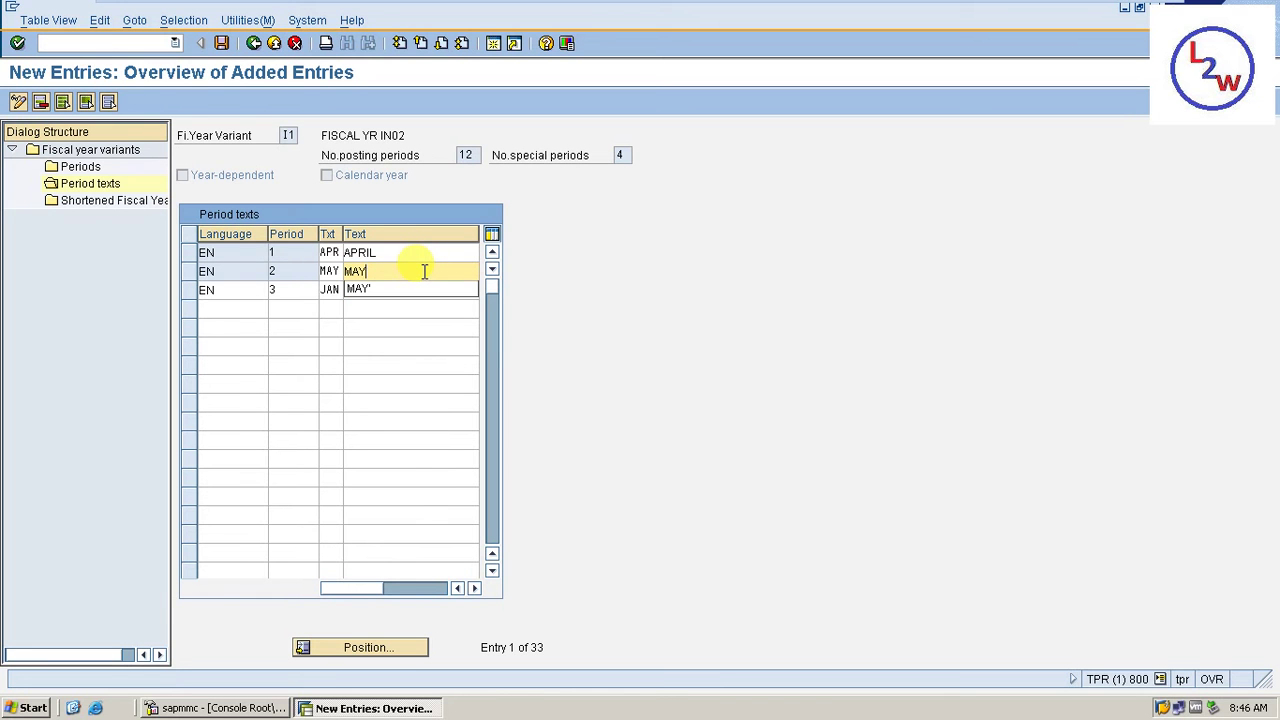
Change the period 3 short text to JUN and enter JUNE as its text
{"action": "left_click", "coordinate": [332, 292]}
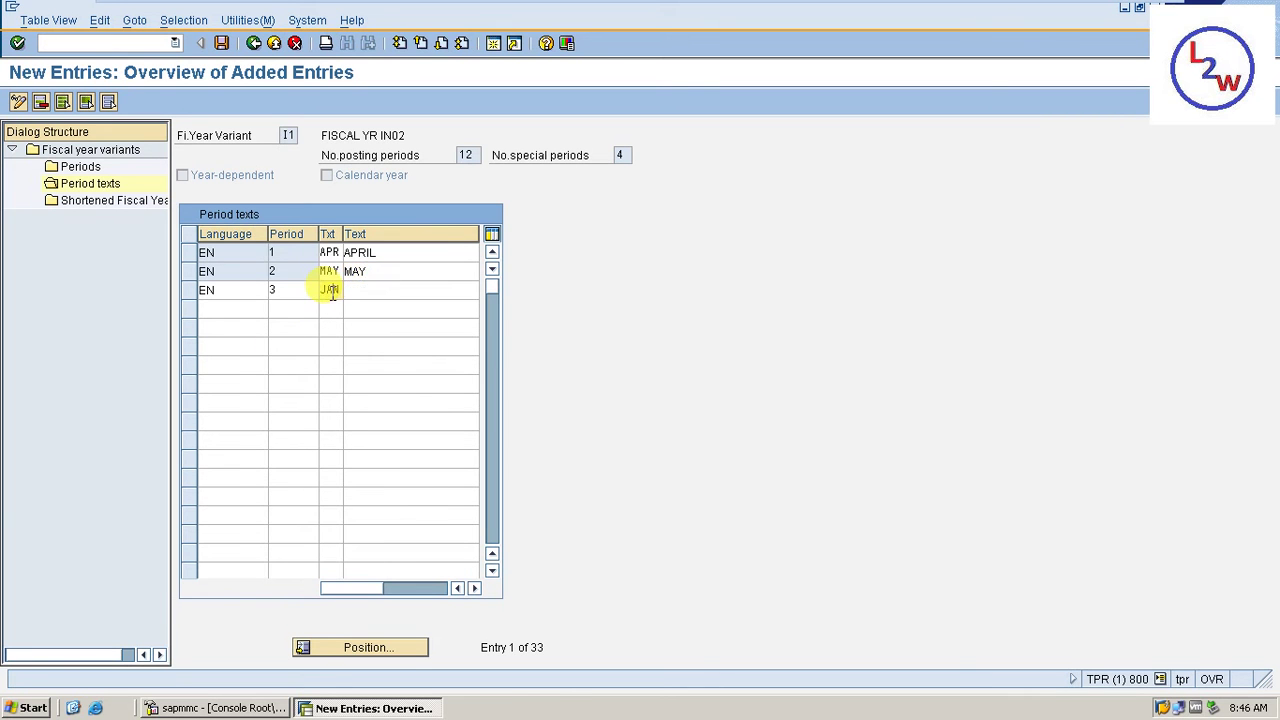
{"action": "key", "text": "BackSpace"}
{"action": "key", "text": "BackSpace"}
{"action": "key", "text": "BackSpace"}
{"action": "type", "text": "JU"}
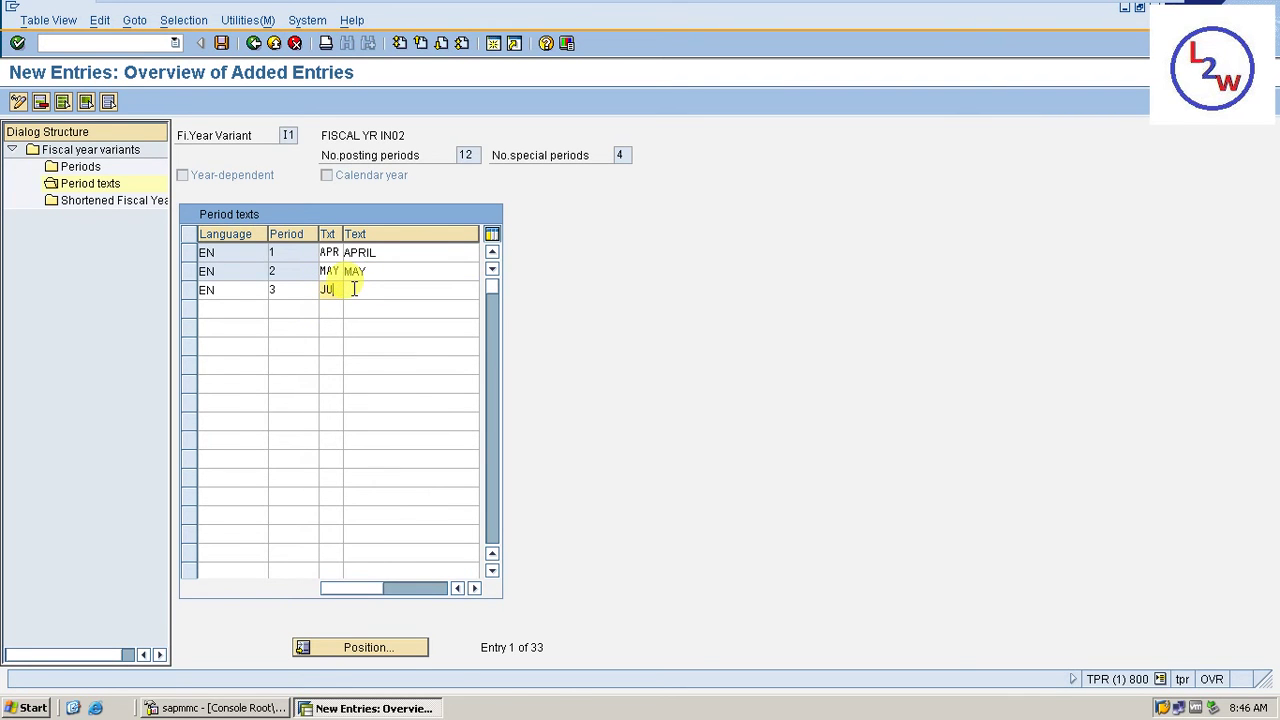
{"action": "left_click", "coordinate": [353, 289]}
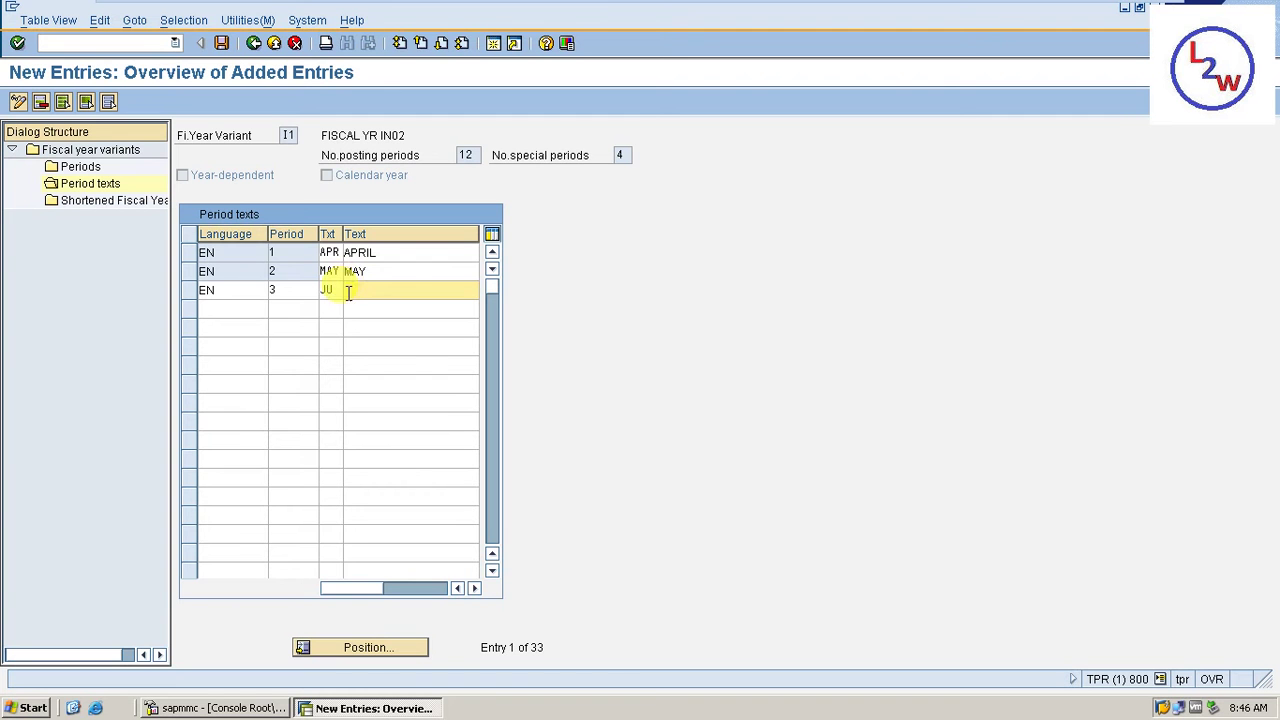
{"action": "left_click", "coordinate": [333, 291]}
{"action": "type", "text": "N"}
{"action": "key", "text": "Tab"}
{"action": "type", "text": "JUNE"}
{"action": "key", "text": "Return"}
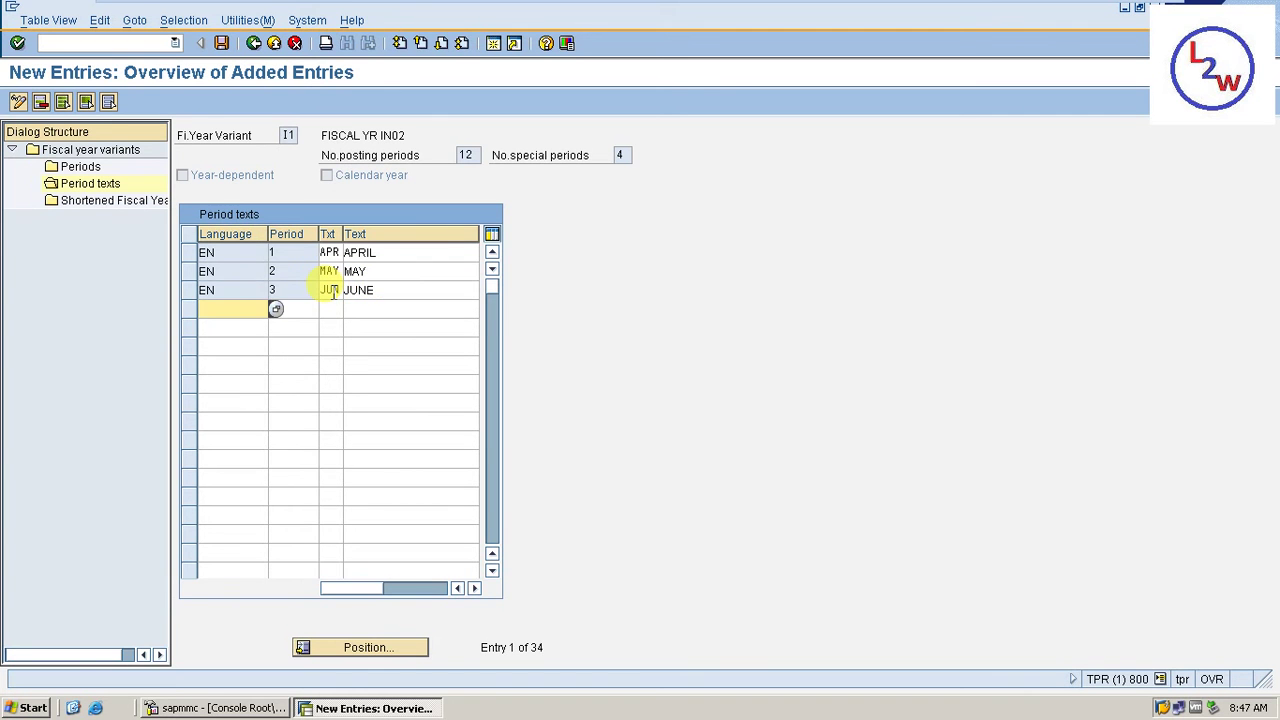
Add the fourth period text row with language EN, period 4, short text JUL and text JULY
{"action": "type", "text": "EN"}
{"action": "key", "text": "Tab"}
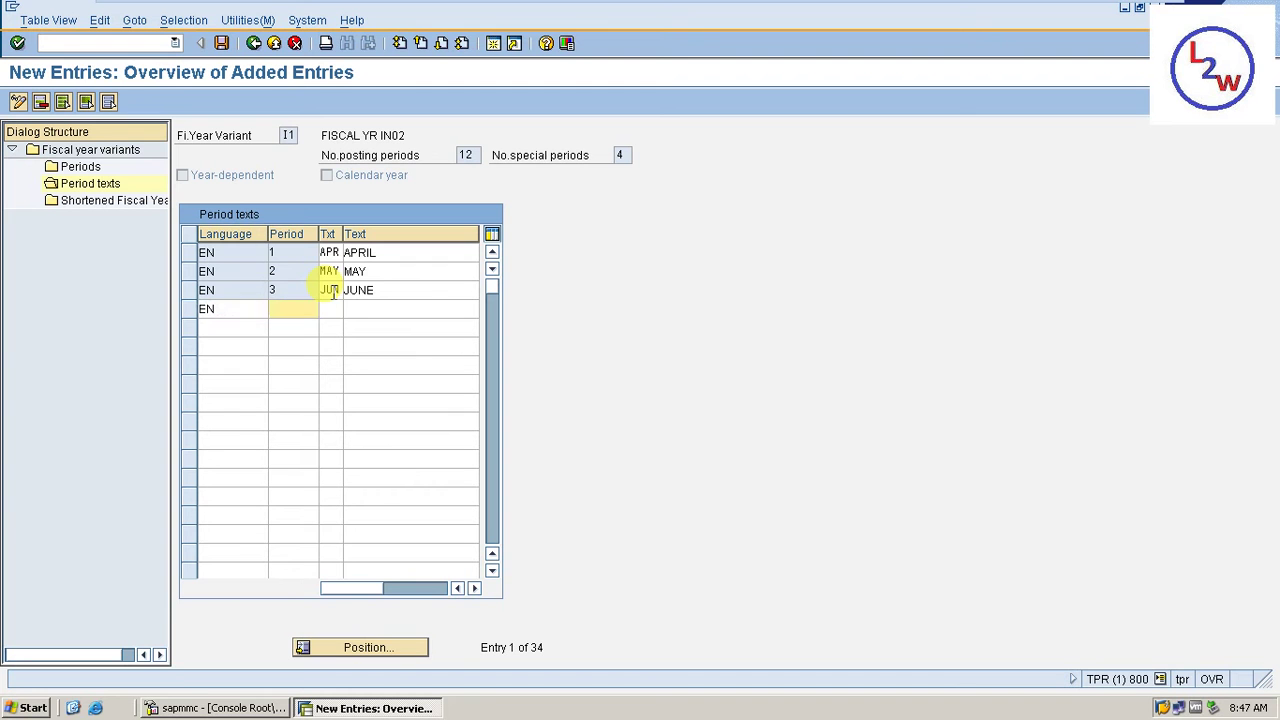
{"action": "type", "text": "4"}
{"action": "key", "text": "Tab"}
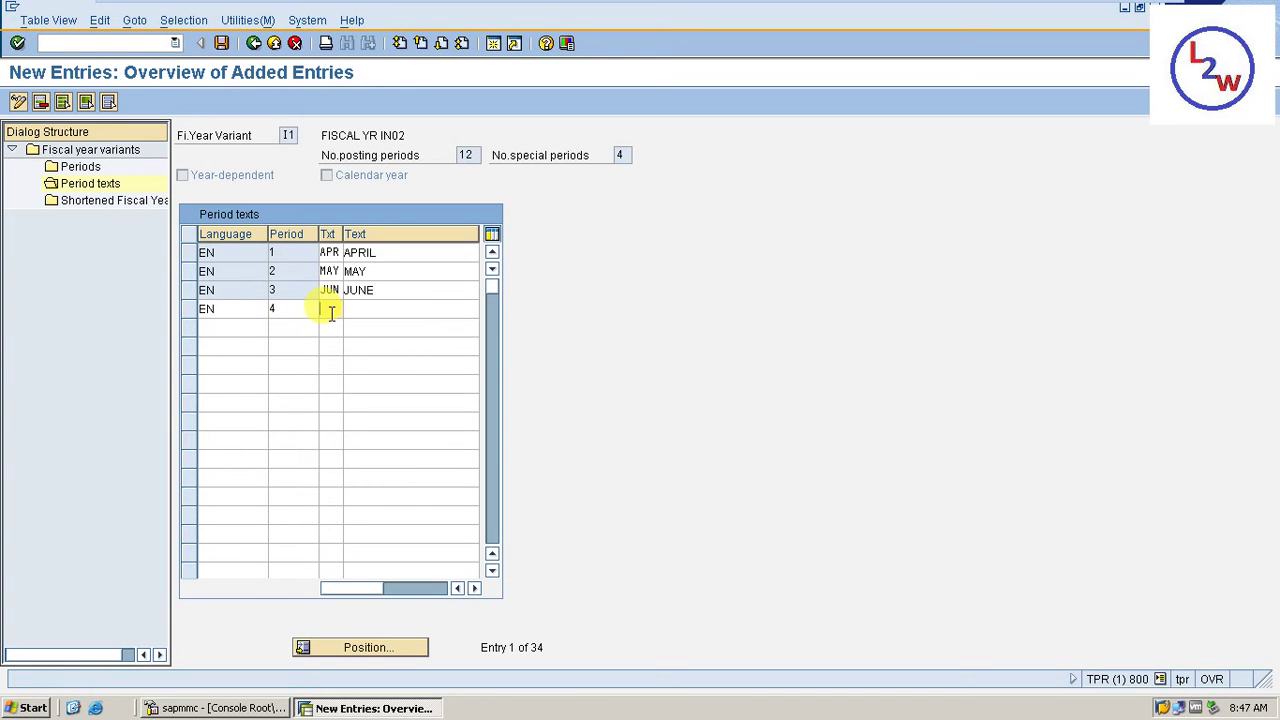
{"action": "type", "text": "JUL"}
{"action": "key", "text": "Tab"}
{"action": "type", "text": "JULY"}
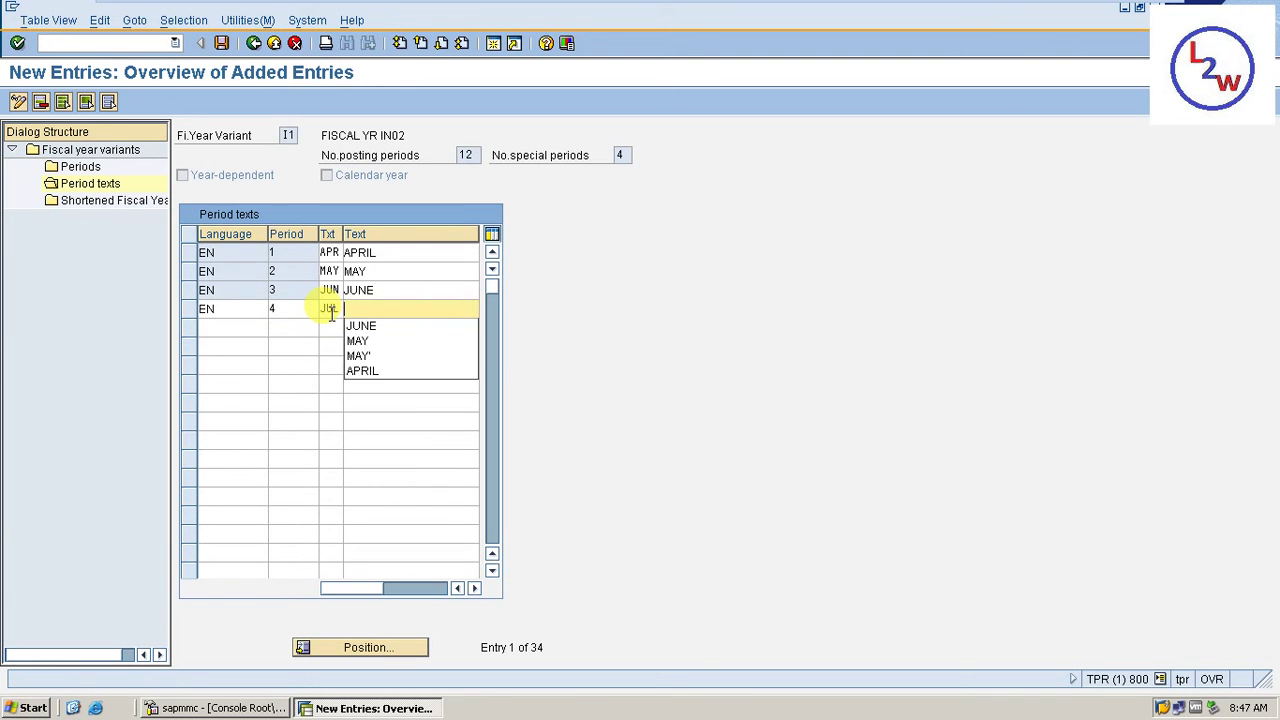
{"action": "key", "text": "Tab"}
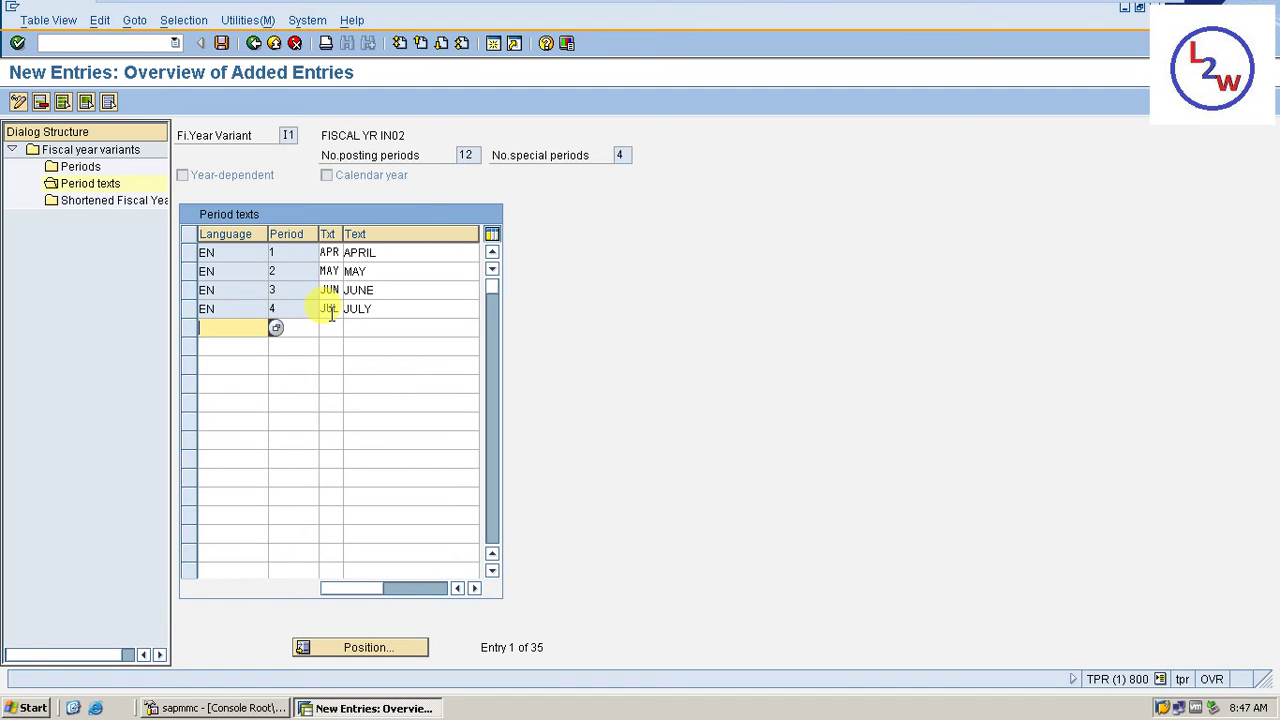
Add the fifth period text row with language EN, period 5, short text AUG and text AUG
{"action": "type", "text": "EN"}
{"action": "key", "text": "Tab"}
{"action": "type", "text": "5"}
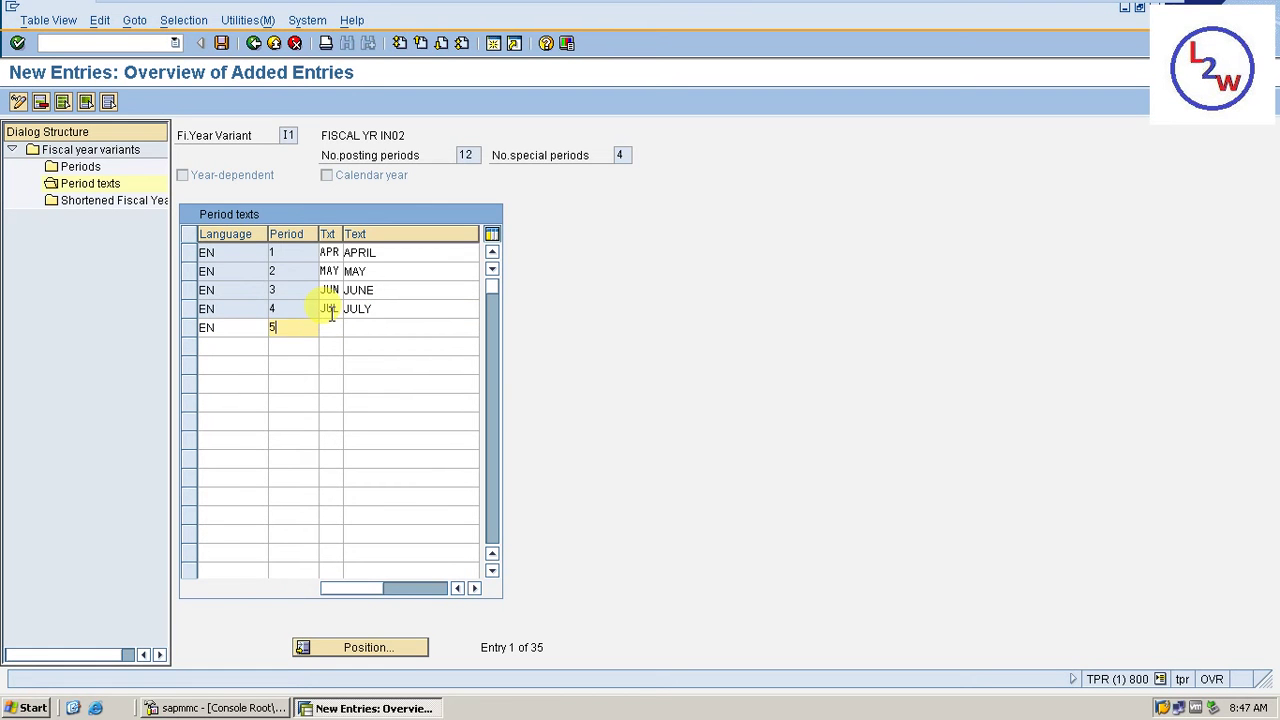
{"action": "key", "text": "Tab"}
{"action": "type", "text": "AUG"}
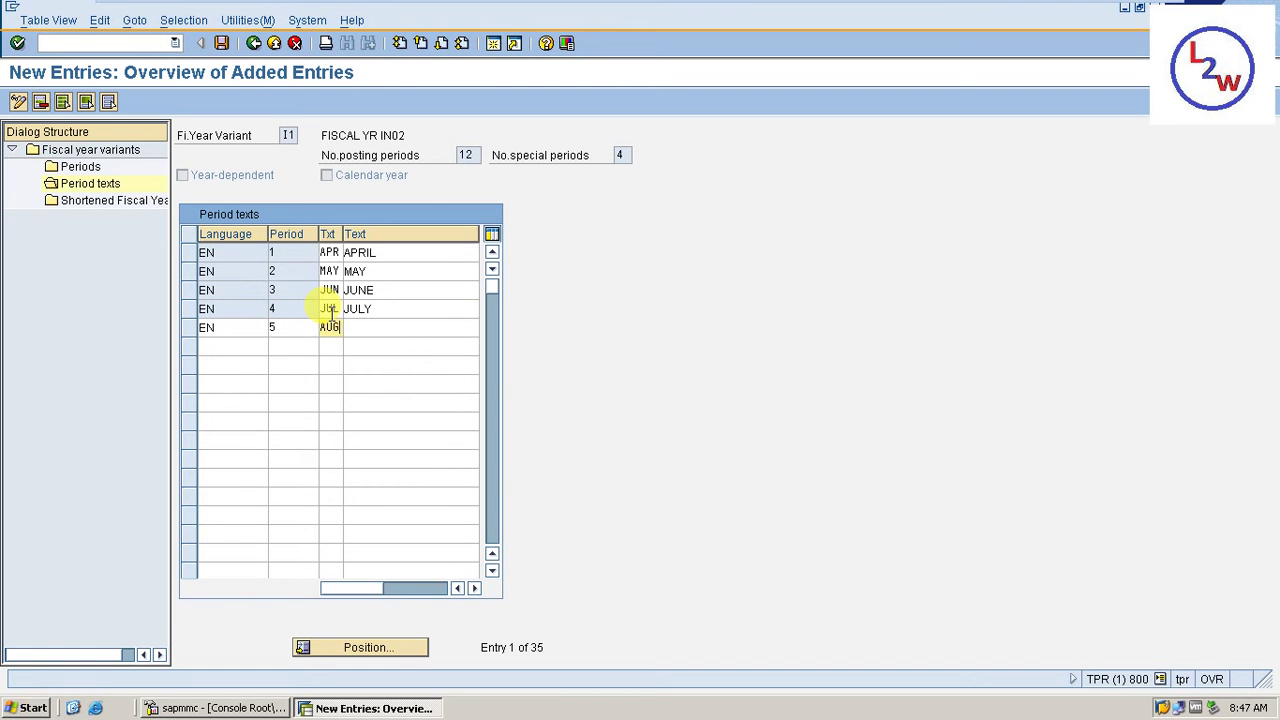
{"action": "key", "text": "Tab"}
{"action": "type", "text": "AU"}
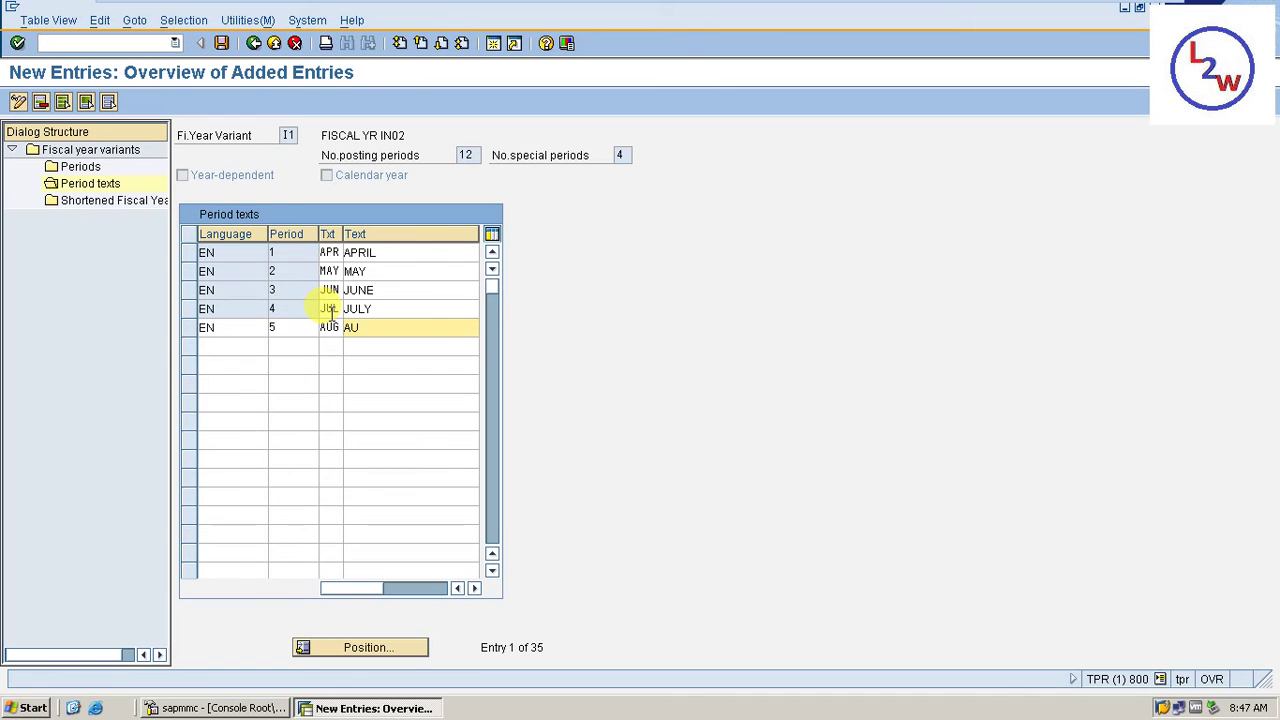
{"action": "type", "text": "G"}
{"action": "key", "text": "Tab"}
Add the sixth period text row with language EN, period 6, short text SEP and text SEP
{"action": "type", "text": "EN"}
{"action": "key", "text": "Tab"}
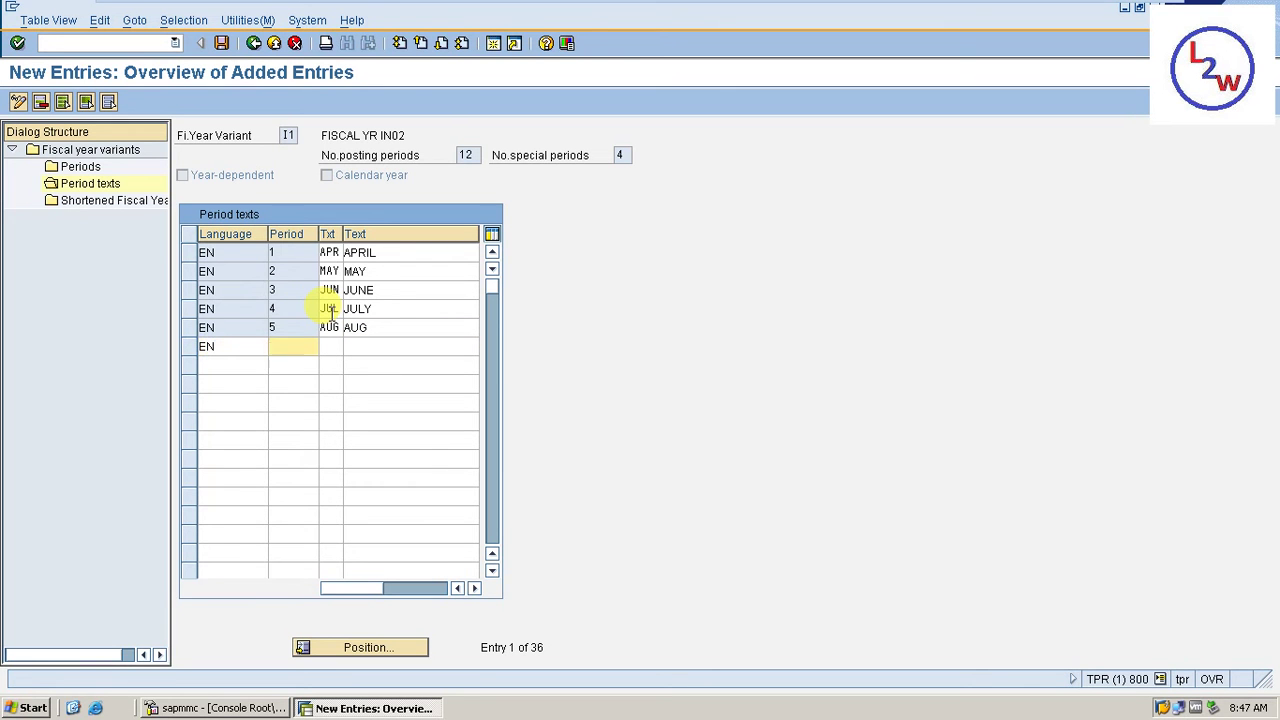
{"action": "type", "text": "6"}
{"action": "key", "text": "Tab"}
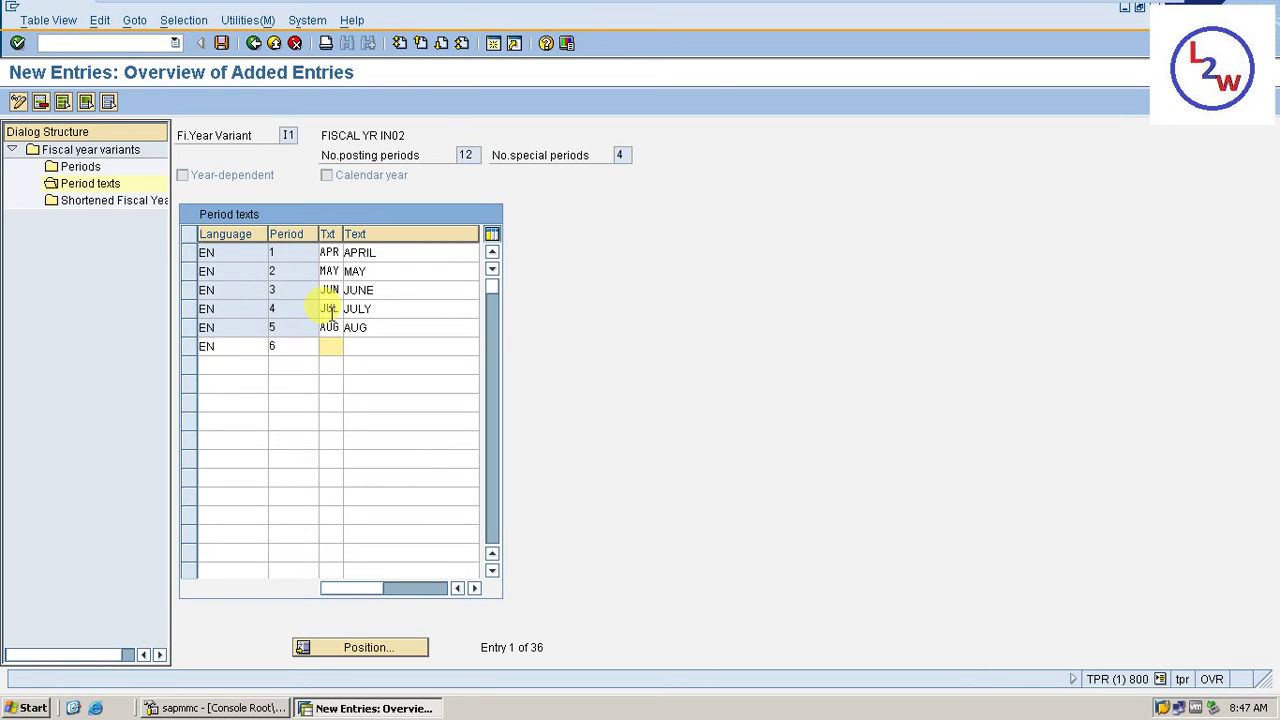
{"action": "type", "text": "SEP"}
{"action": "key", "text": "Tab"}
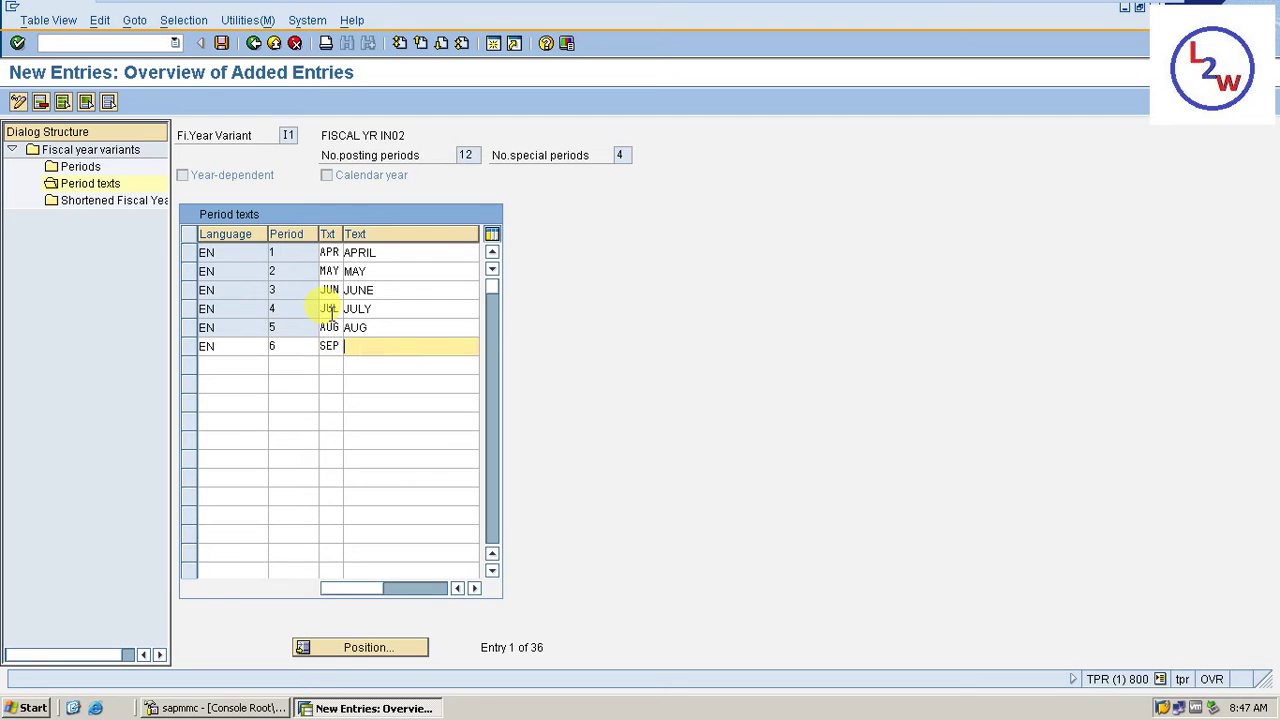
{"action": "type", "text": "SEP"}
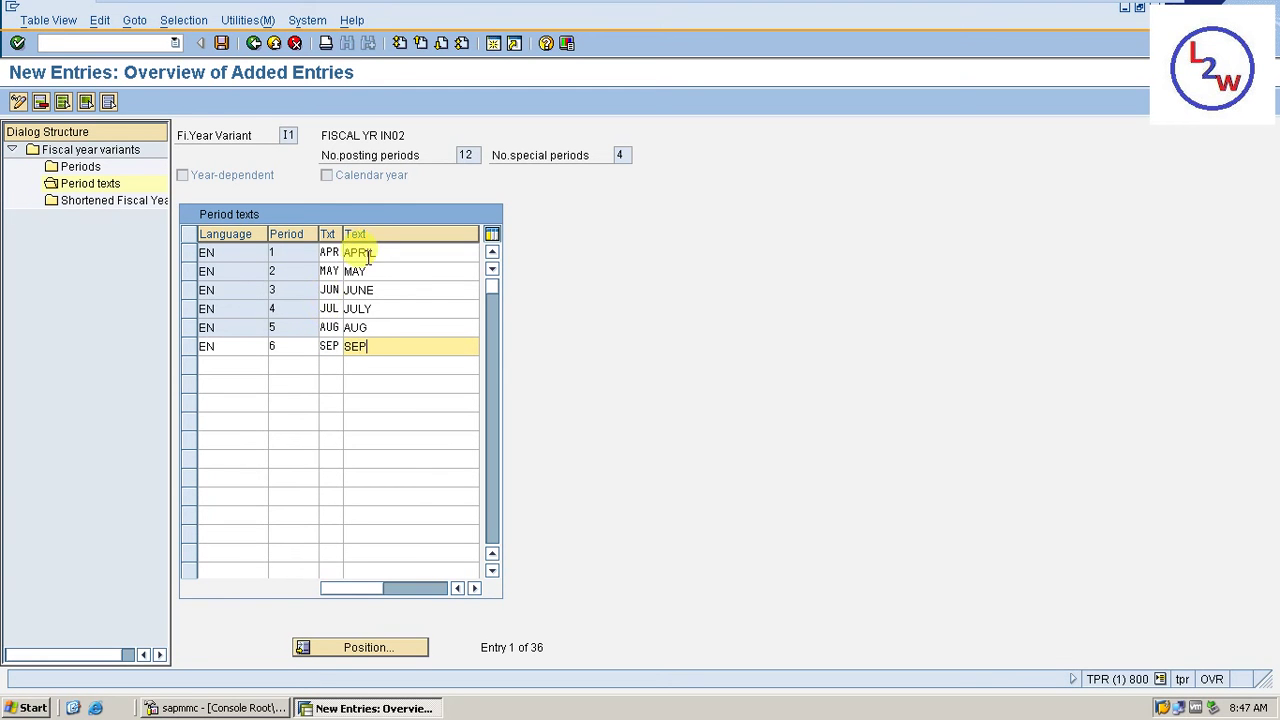
{"action": "type", "text": "TE"}
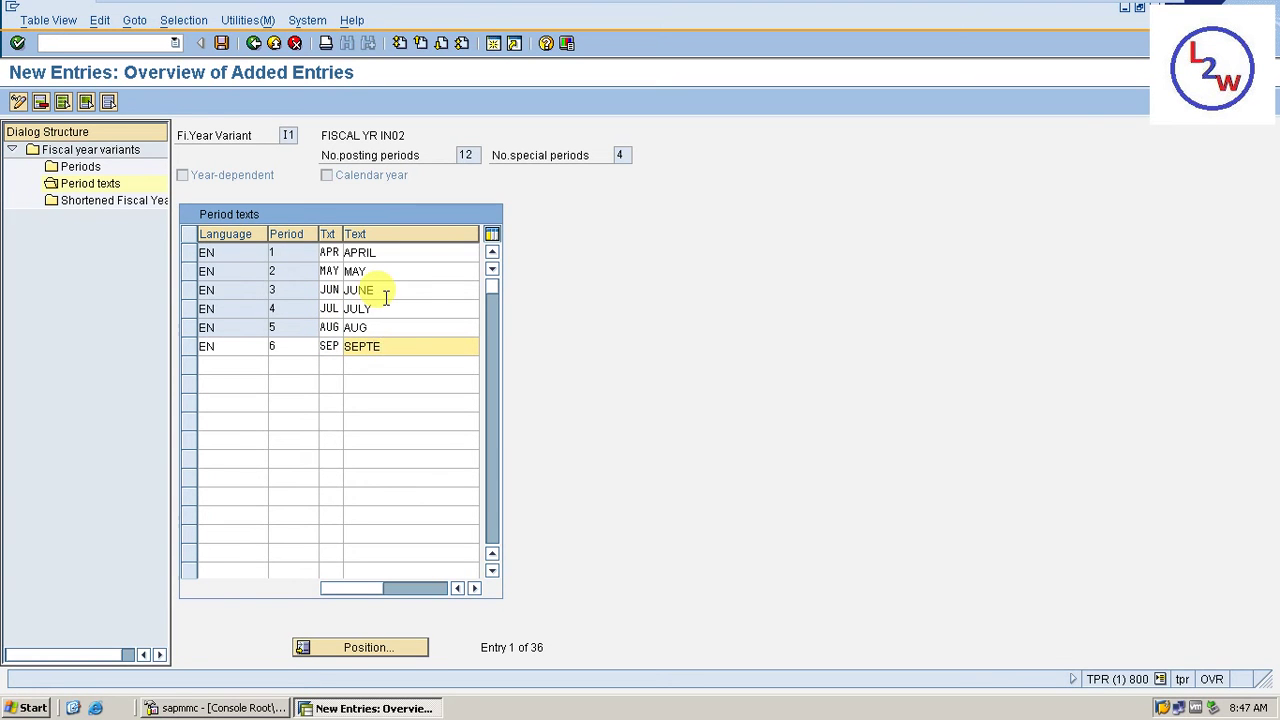
{"action": "key", "text": "BackSpace"}
{"action": "key", "text": "BackSpace"}
Add the seventh period text row with language EN, period 7, short text OCT and text OCT
{"action": "left_click", "coordinate": [224, 364]}
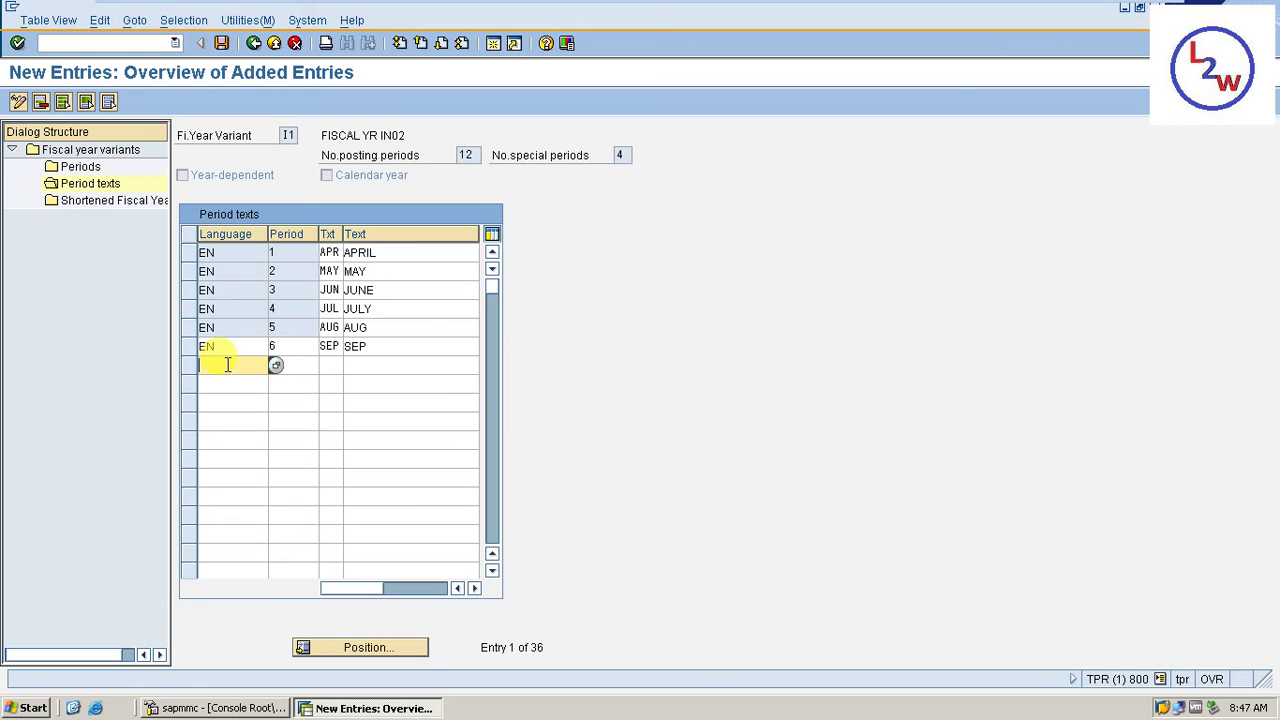
{"action": "type", "text": "EN"}
{"action": "key", "text": "Tab"}
{"action": "type", "text": "7"}
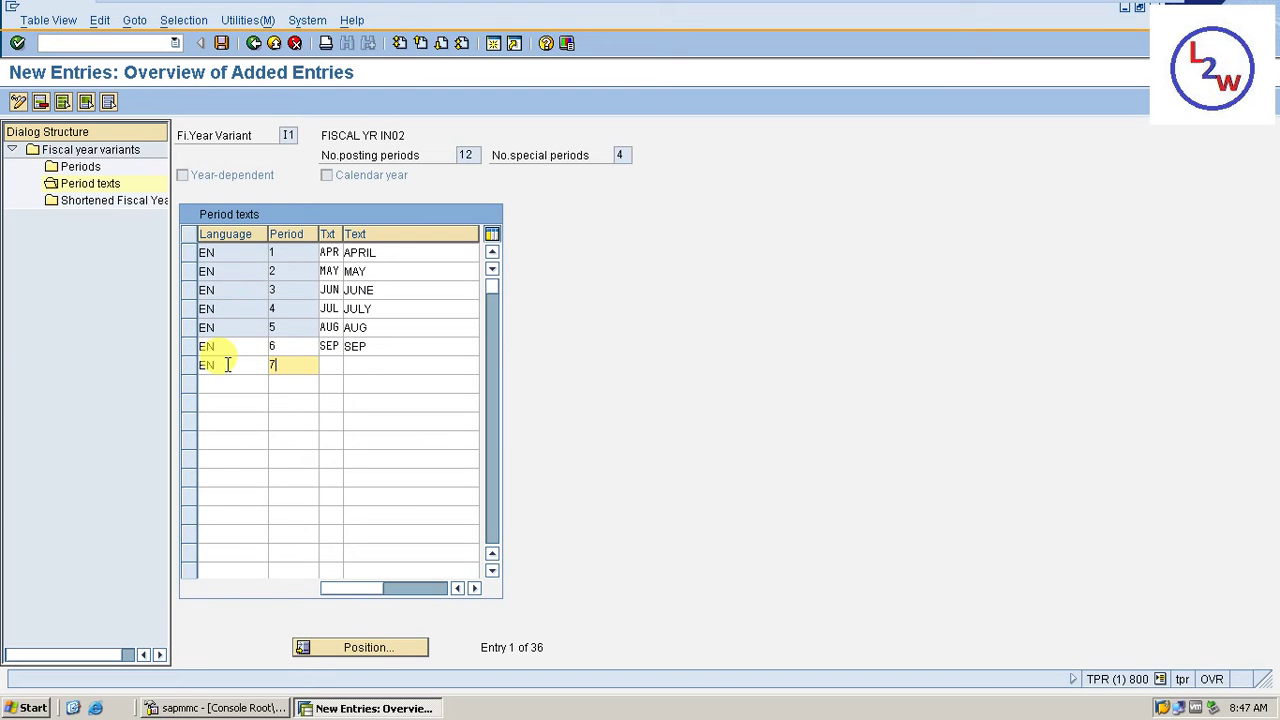
{"action": "key", "text": "Tab"}
{"action": "type", "text": "OCT"}
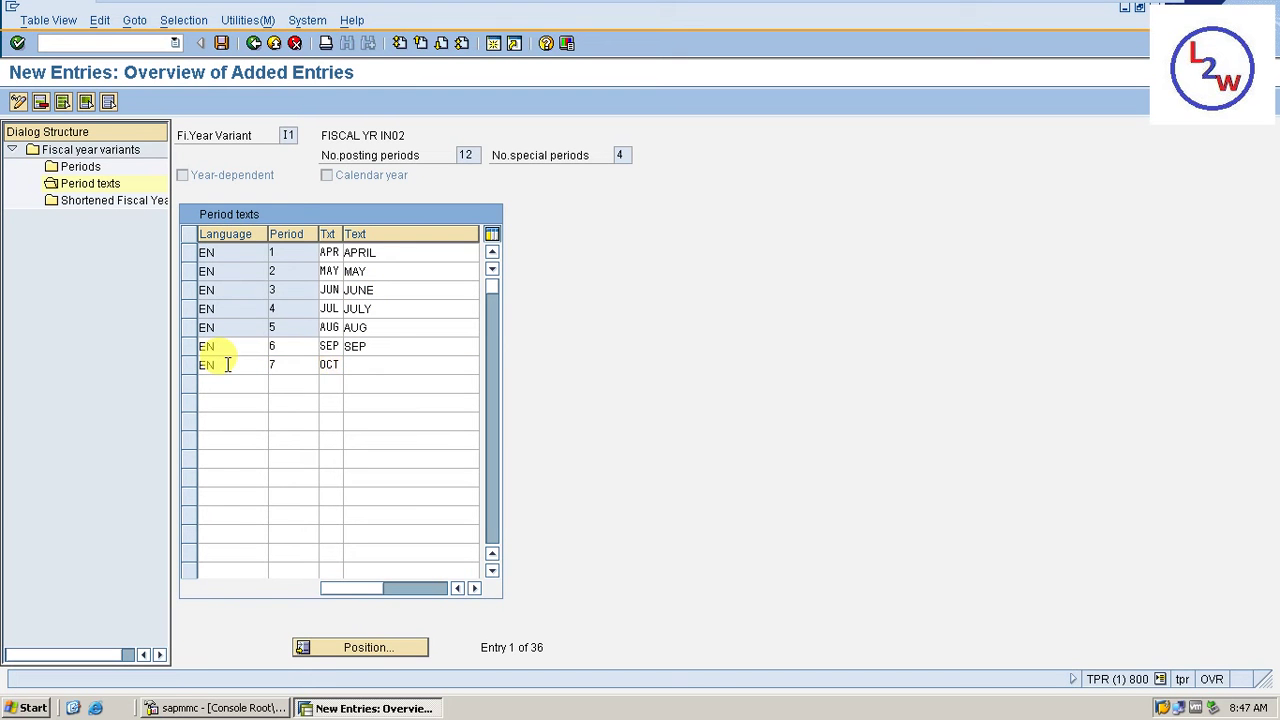
{"action": "key", "text": "Tab"}
{"action": "type", "text": "OCT"}
{"action": "key", "text": "Return"}
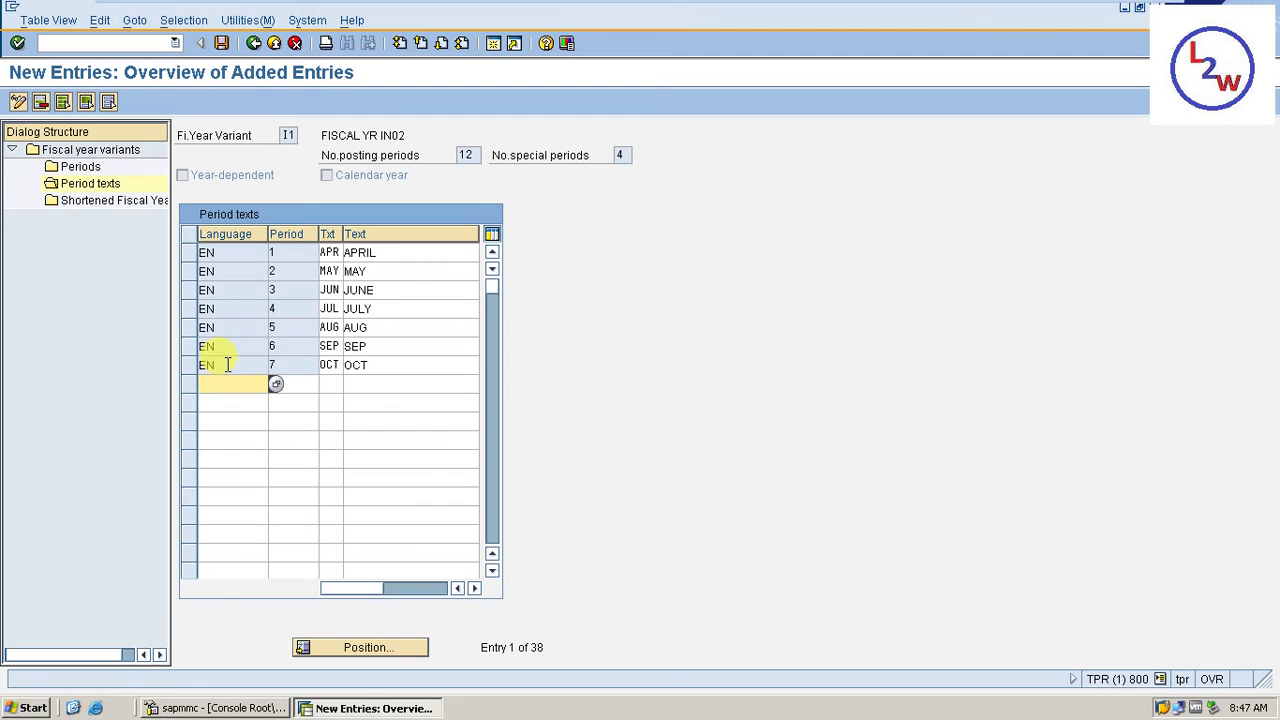
Add the eighth period text row with language EN, period 8, short text NOV and text NOV
{"action": "type", "text": "EN"}
{"action": "key", "text": "Tab"}
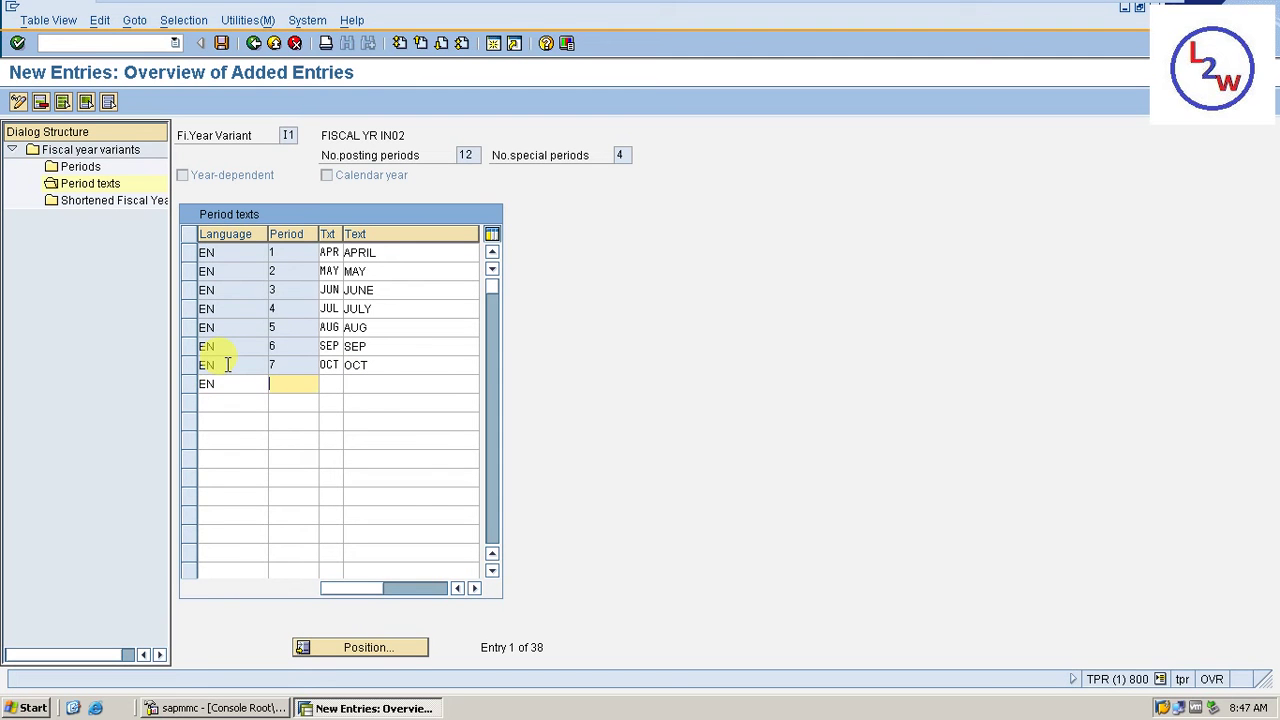
{"action": "type", "text": "8"}
{"action": "key", "text": "Tab"}
{"action": "type", "text": "NO"}
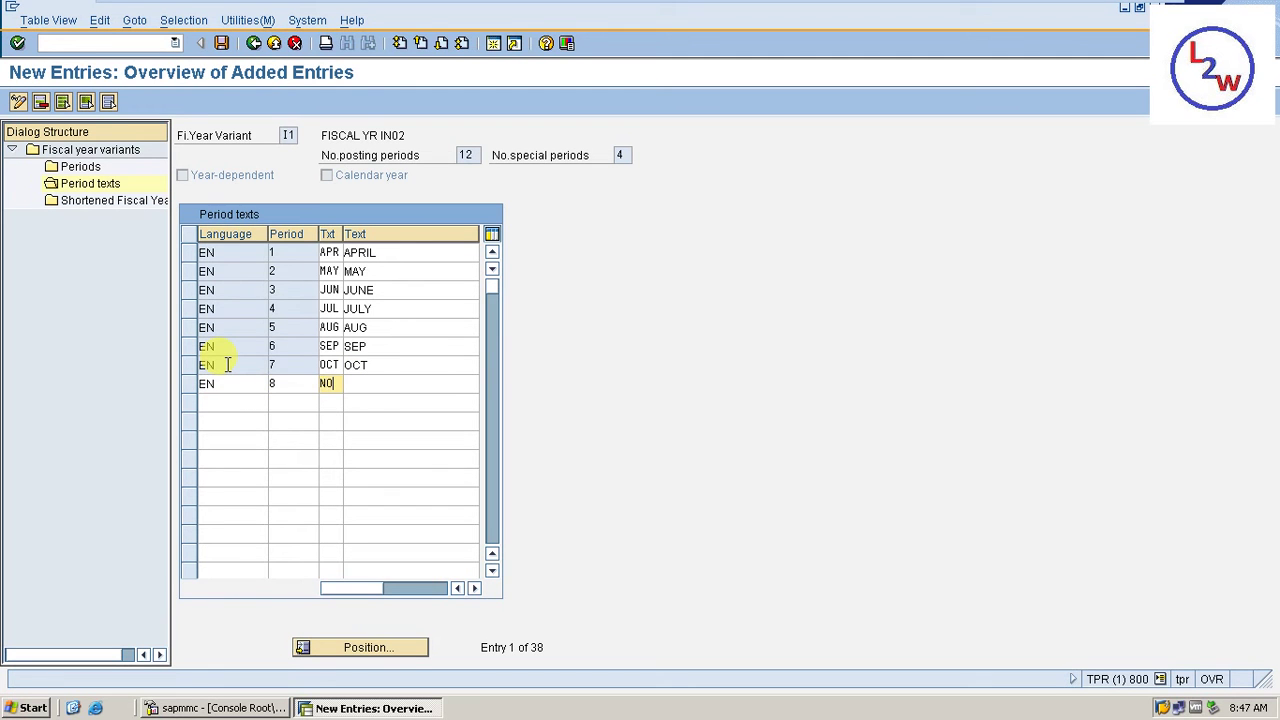
{"action": "type", "text": "V"}
{"action": "key", "text": "Tab"}
{"action": "type", "text": "NO"}
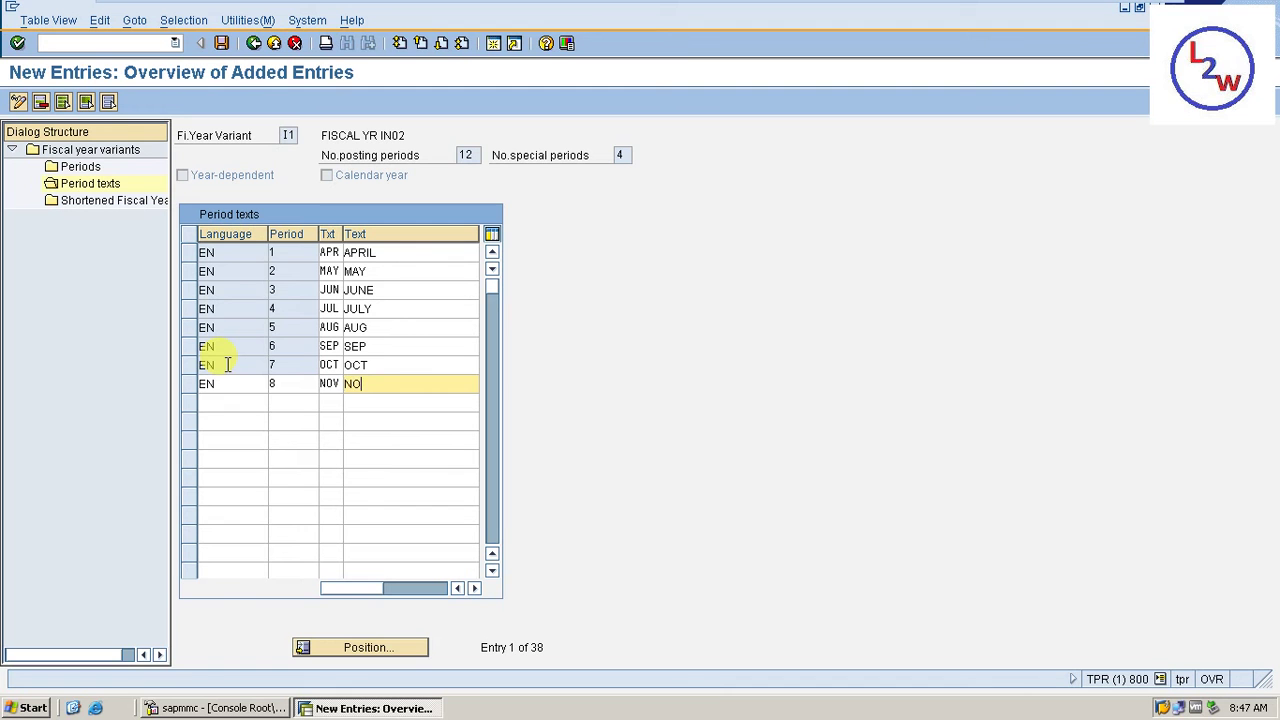
{"action": "type", "text": "V"}
{"action": "key", "text": "Tab"}
Add the ninth period text row with language EN, period 9, short text DEC and text DEC
{"action": "type", "text": "EN"}
{"action": "key", "text": "Tab"}
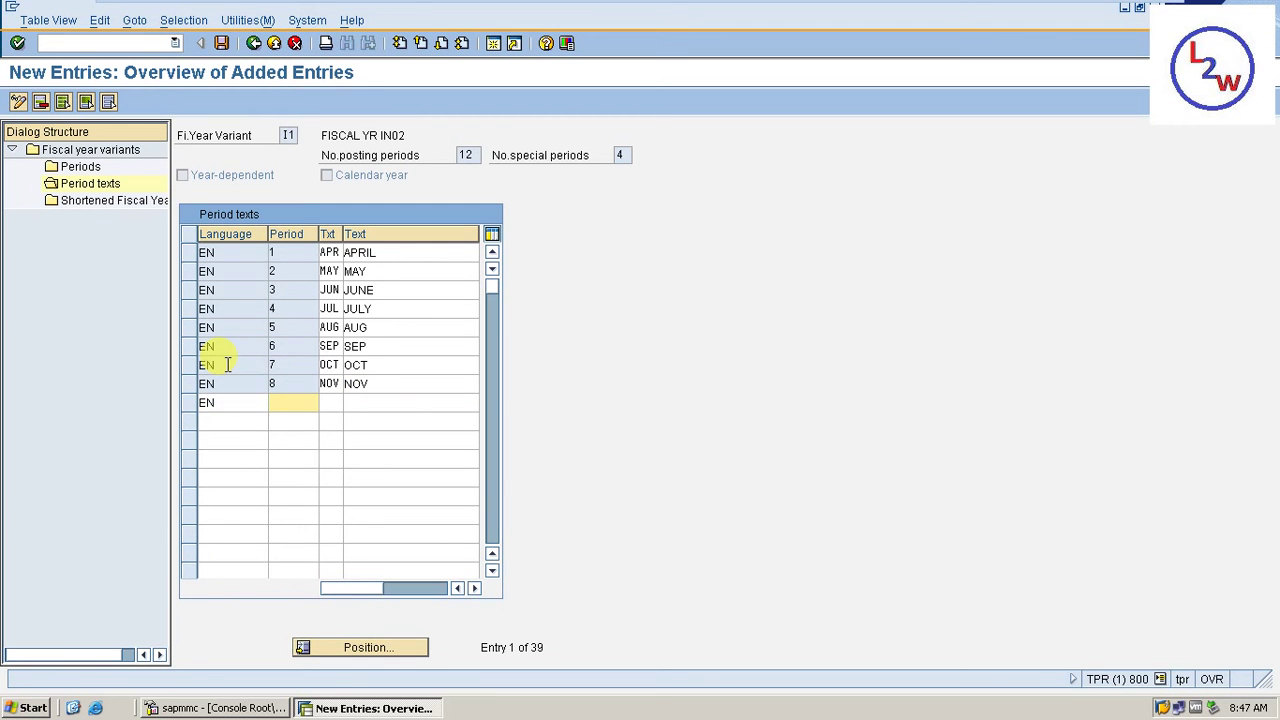
{"action": "type", "text": "9"}
{"action": "key", "text": "Tab"}
{"action": "type", "text": "DEC"}
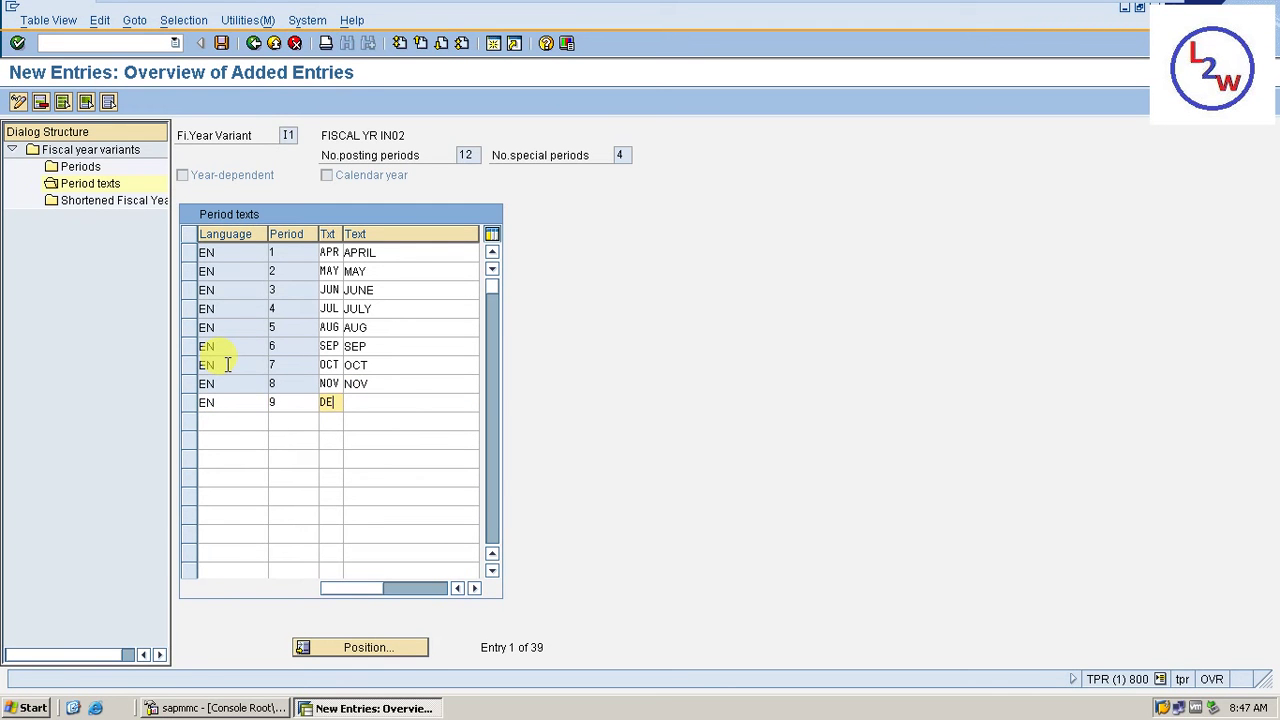
{"action": "key", "text": "Tab"}
{"action": "type", "text": "DE"}
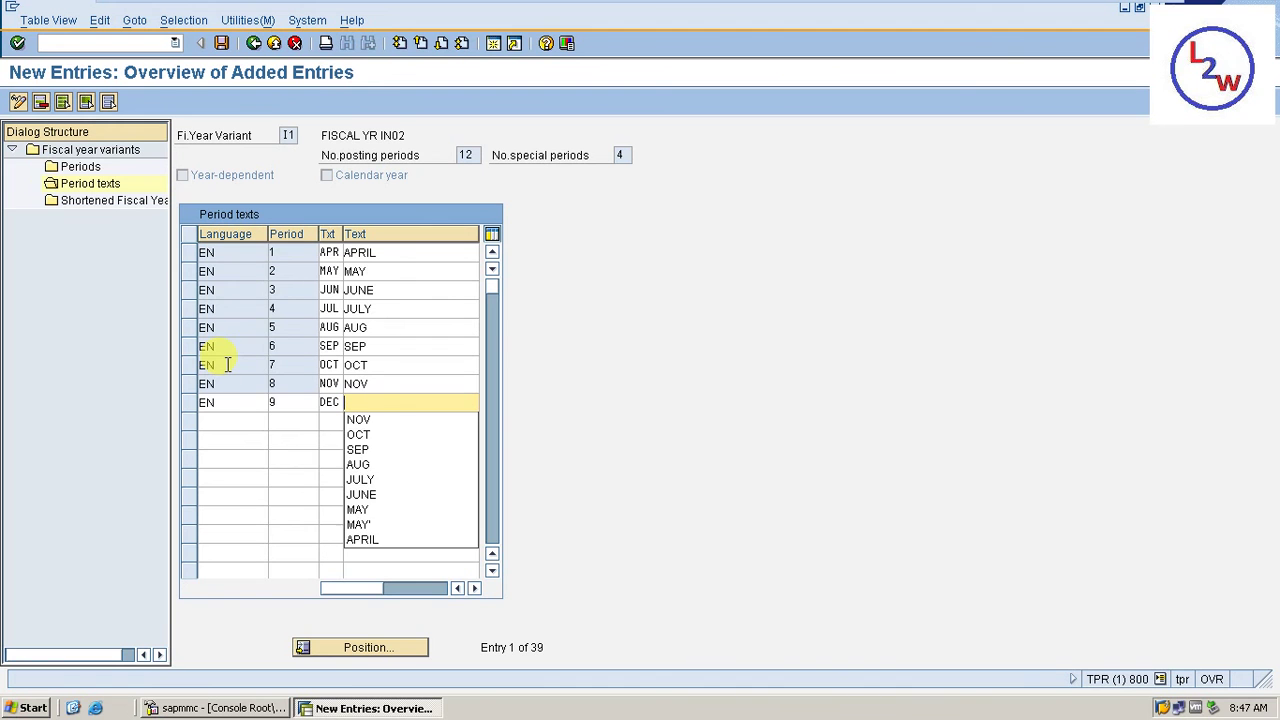
{"action": "type", "text": "C"}
{"action": "key", "text": "Tab"}
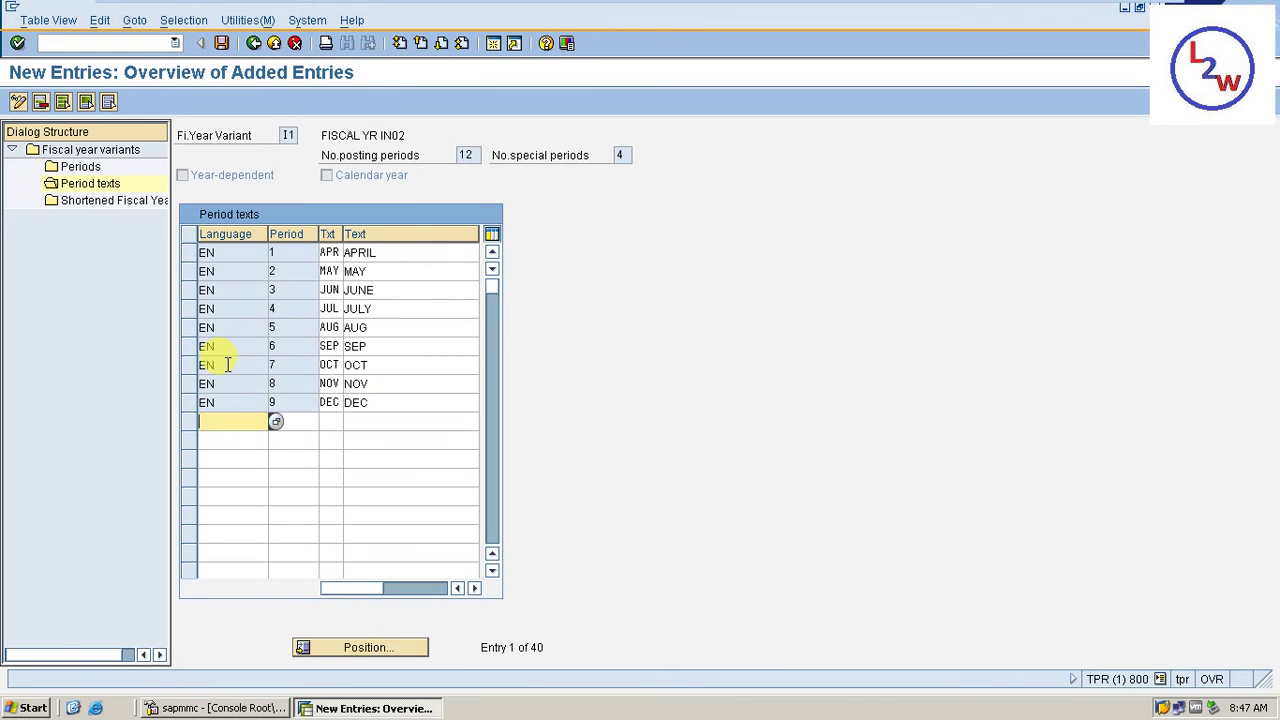
Add the tenth period text row with language EN, period 10, short text JAN and text JAN
{"action": "type", "text": "EN"}
{"action": "key", "text": "Tab"}
{"action": "type", "text": "10"}
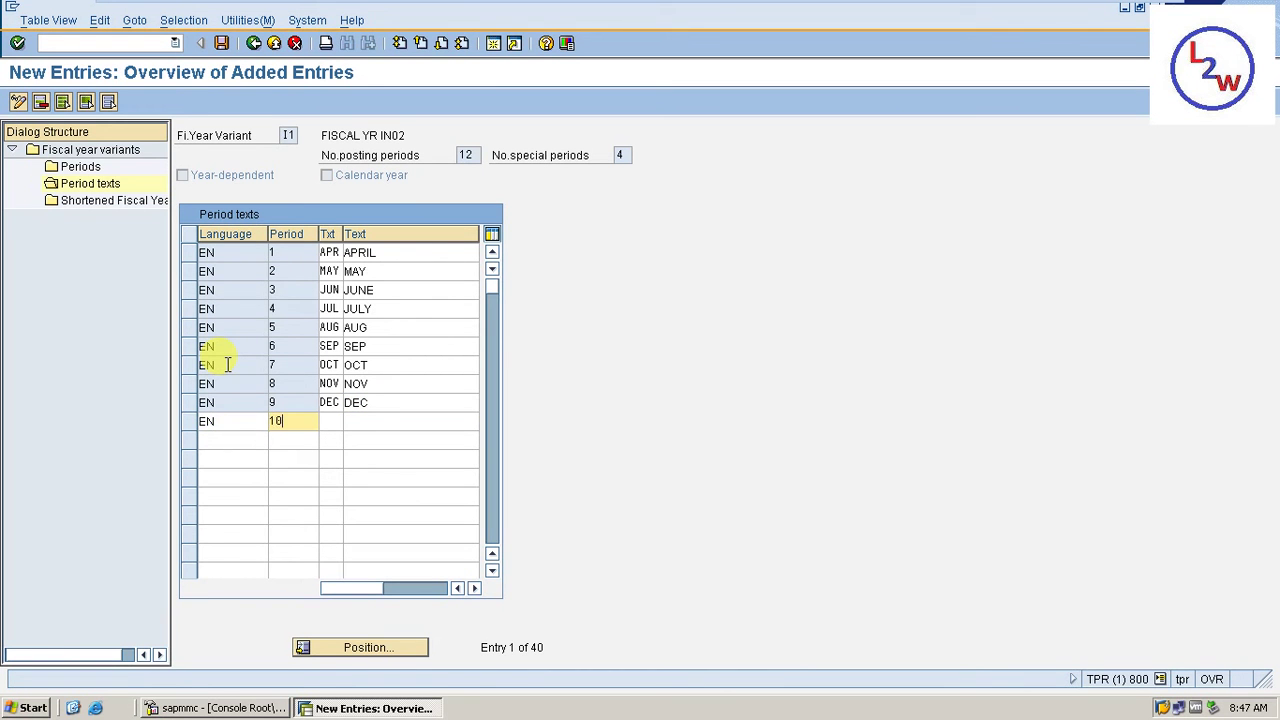
{"action": "key", "text": "Tab"}
{"action": "type", "text": "JAN"}
{"action": "key", "text": "Tab"}
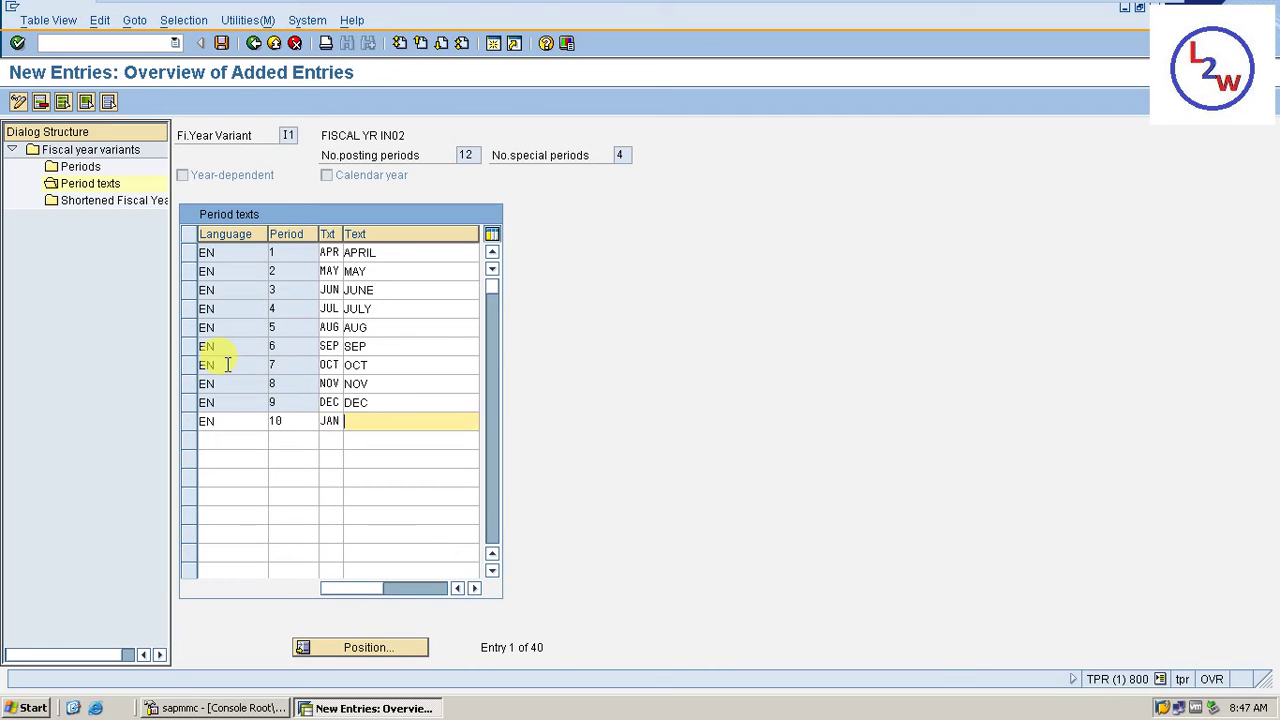
{"action": "type", "text": "JAN"}
{"action": "key", "text": "Tab"}
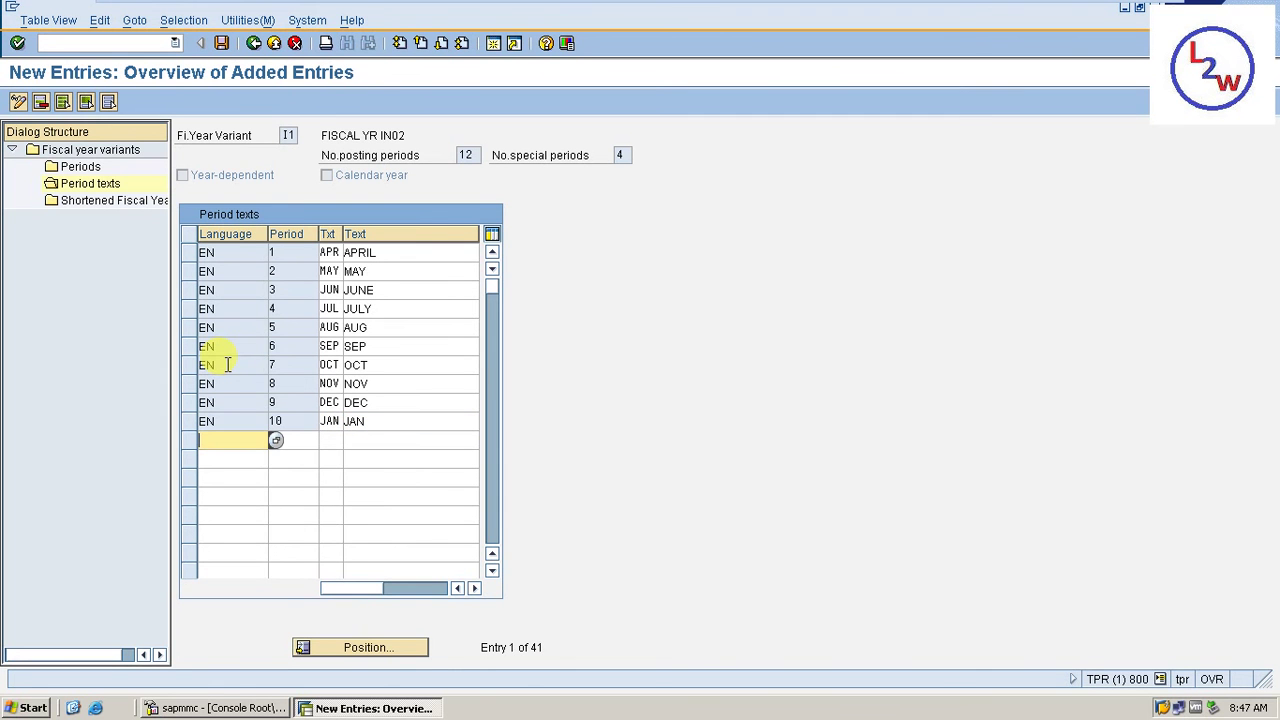
Add the eleventh period text row with language EN, period 11, short text FEB and text FEB
{"action": "type", "text": "EN"}
{"action": "key", "text": "Tab"}
{"action": "type", "text": "11"}
{"action": "key", "text": "Tab"}
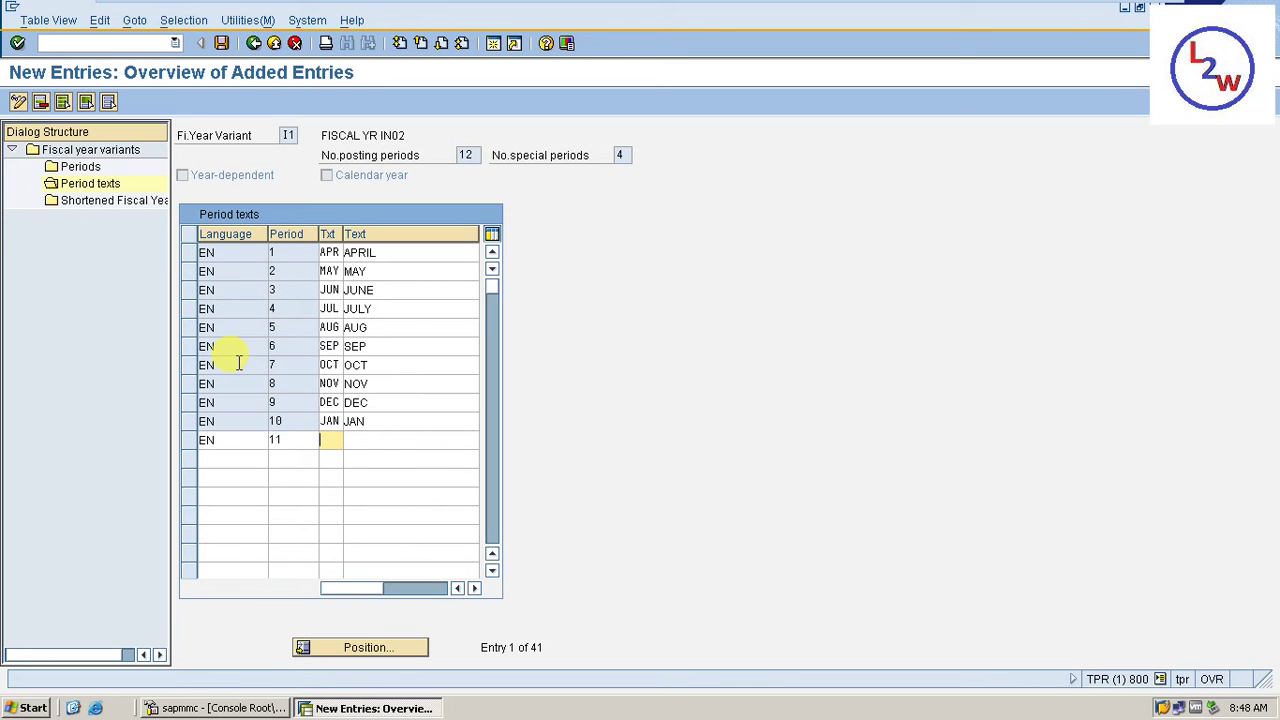
{"action": "type", "text": "FEB"}
{"action": "key", "text": "Tab"}
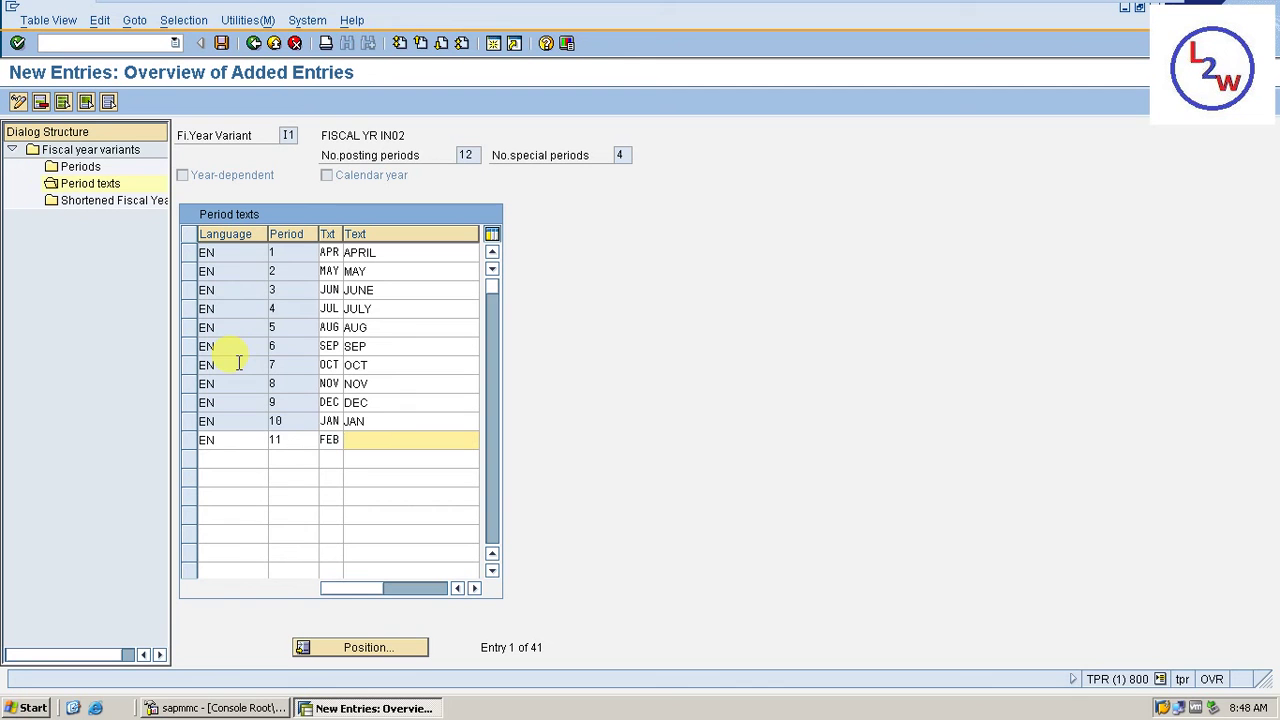
{"action": "type", "text": "FEB"}
Add the twelfth period text row with language EN, period 12, short text MAR and text MAR
{"action": "left_click", "coordinate": [213, 459]}
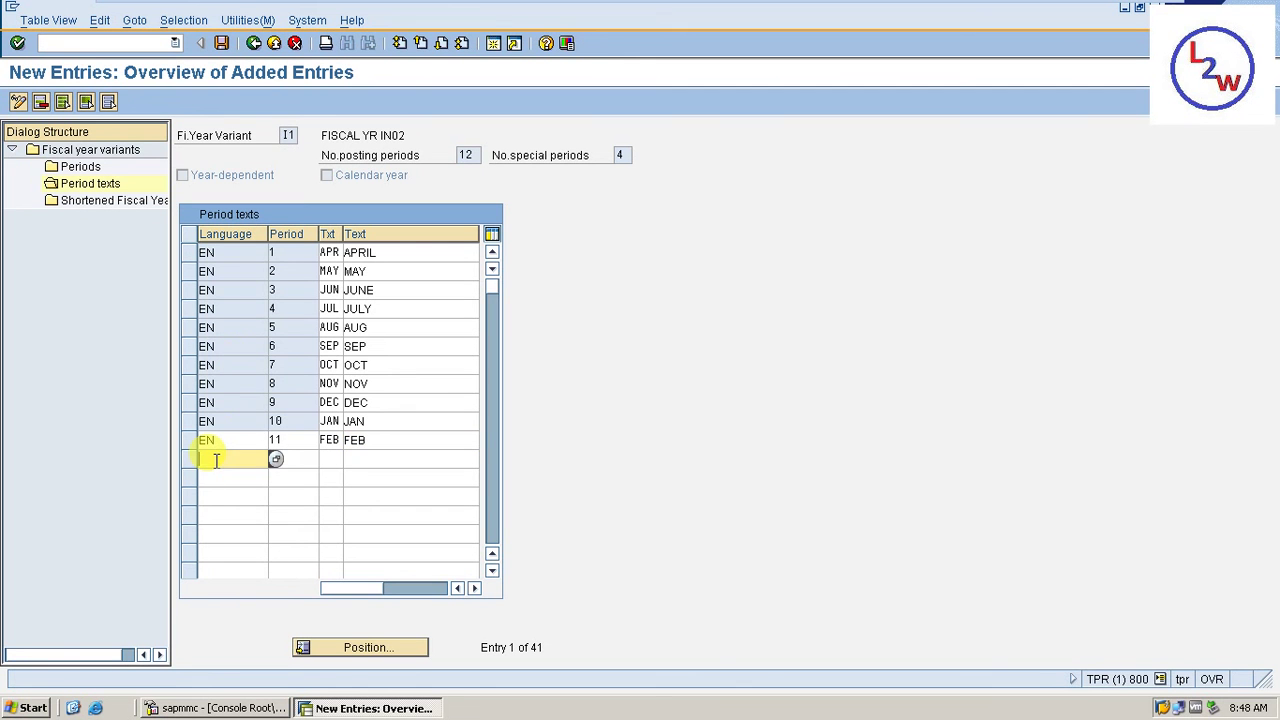
{"action": "type", "text": "EN"}
{"action": "key", "text": "Tab"}
{"action": "type", "text": "12"}
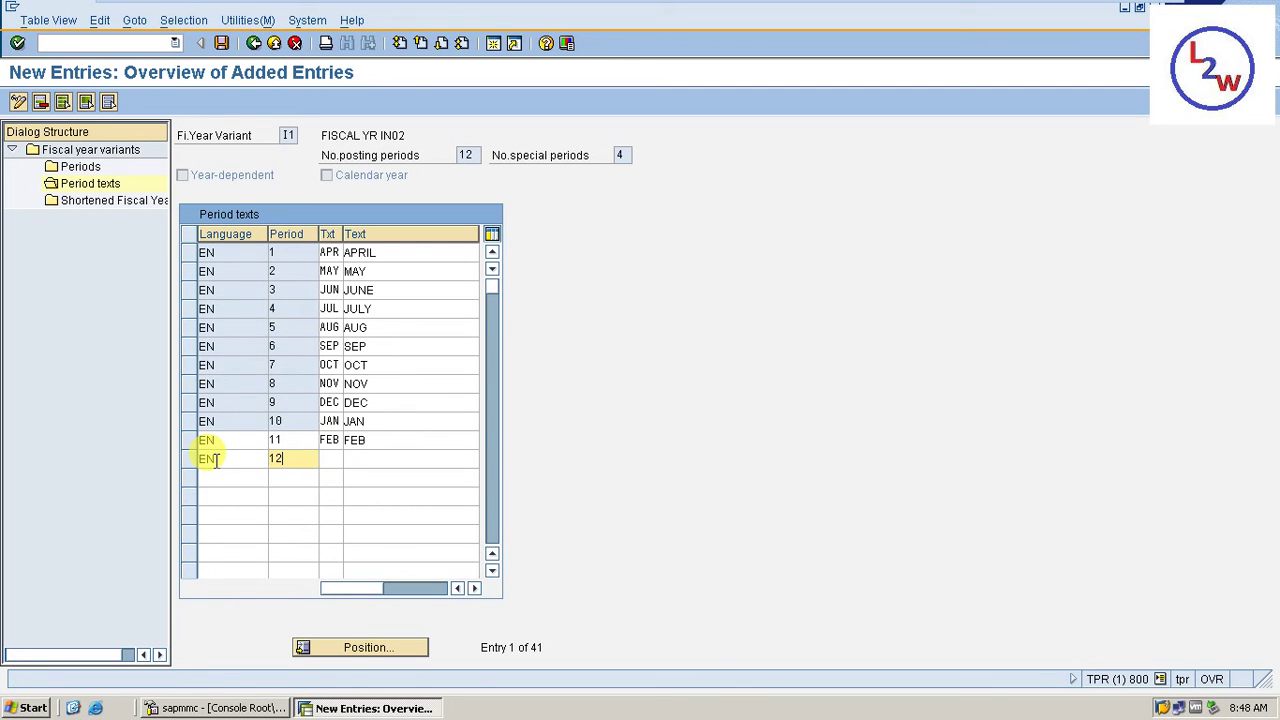
{"action": "key", "text": "Tab"}
{"action": "type", "text": "MAR"}
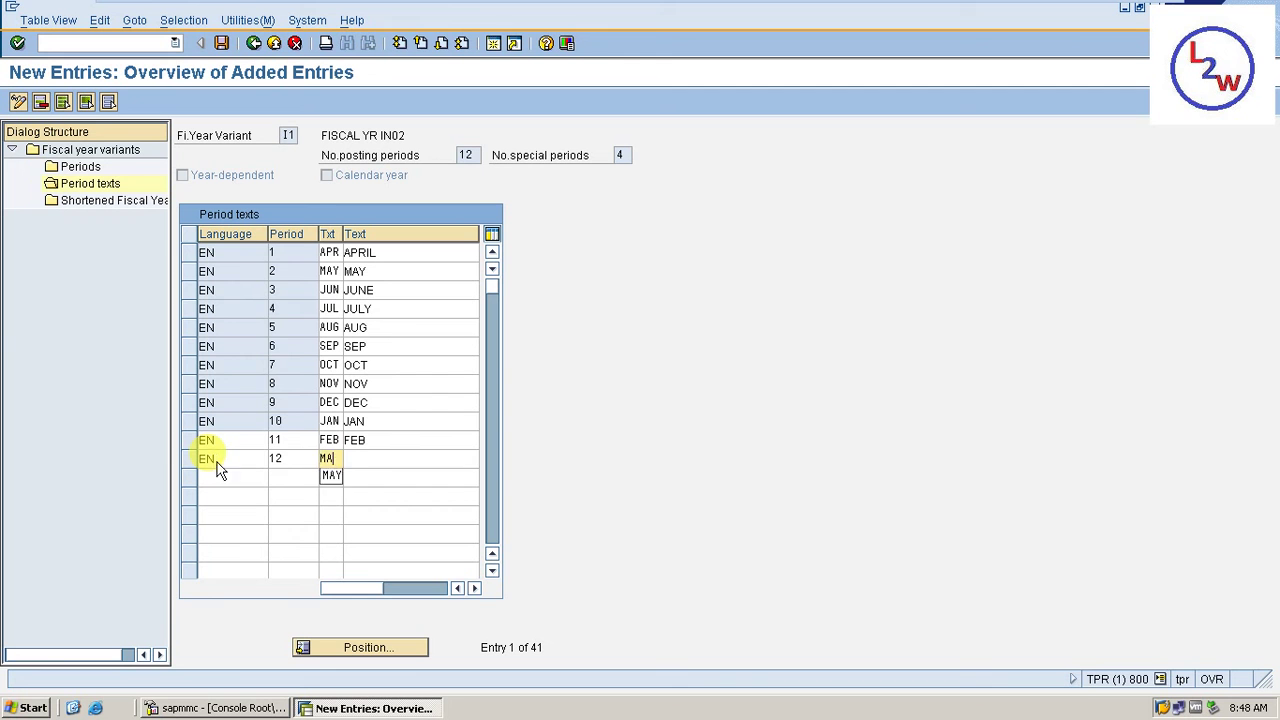
{"action": "key", "text": "Tab"}
{"action": "type", "text": "MAR"}
{"action": "key", "text": "Return"}
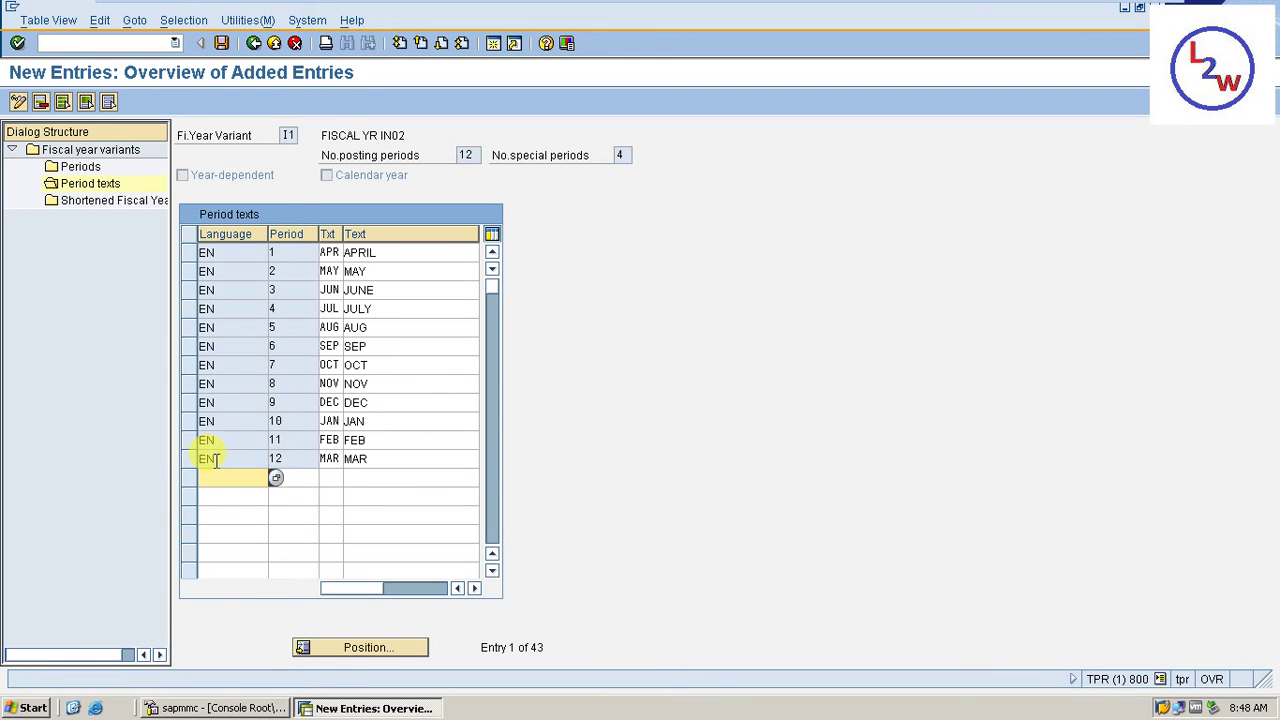
Save the period texts of variant I1 and return to the implementation guide structure
{"action": "key", "text": "ctrl+s"}
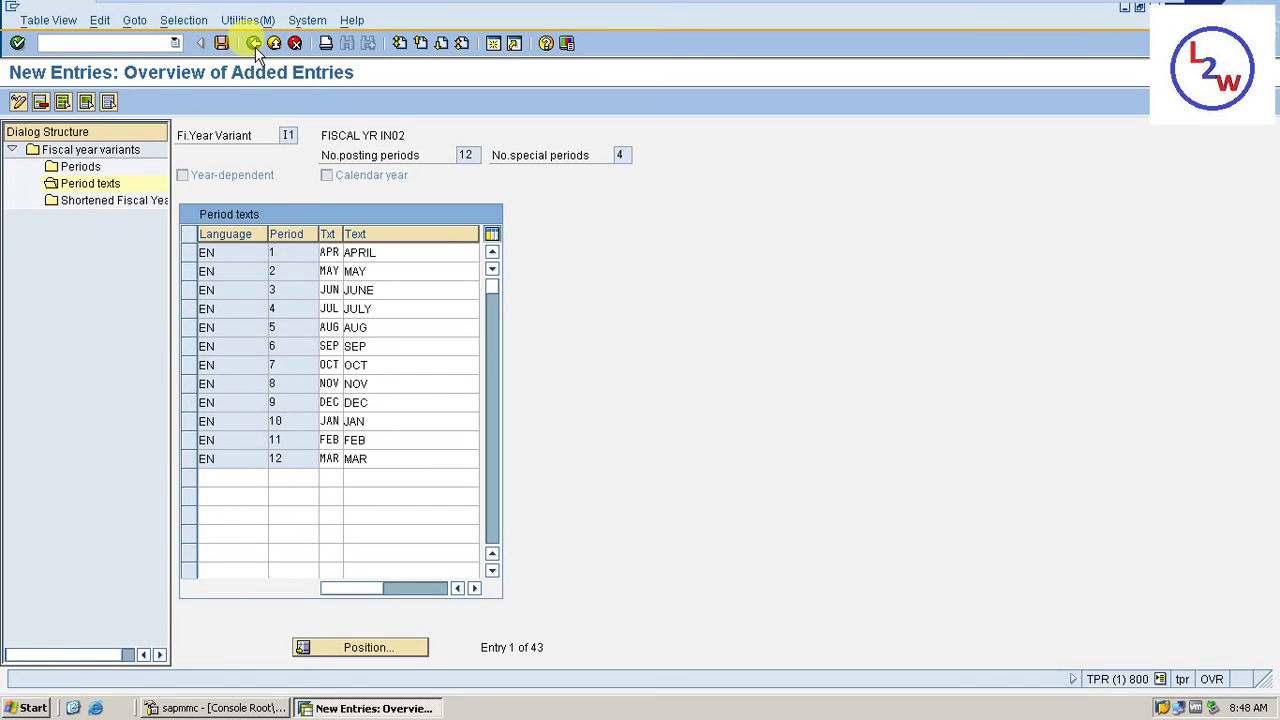
{"action": "left_click", "coordinate": [256, 45]}
{"action": "left_click", "coordinate": [255, 45]}
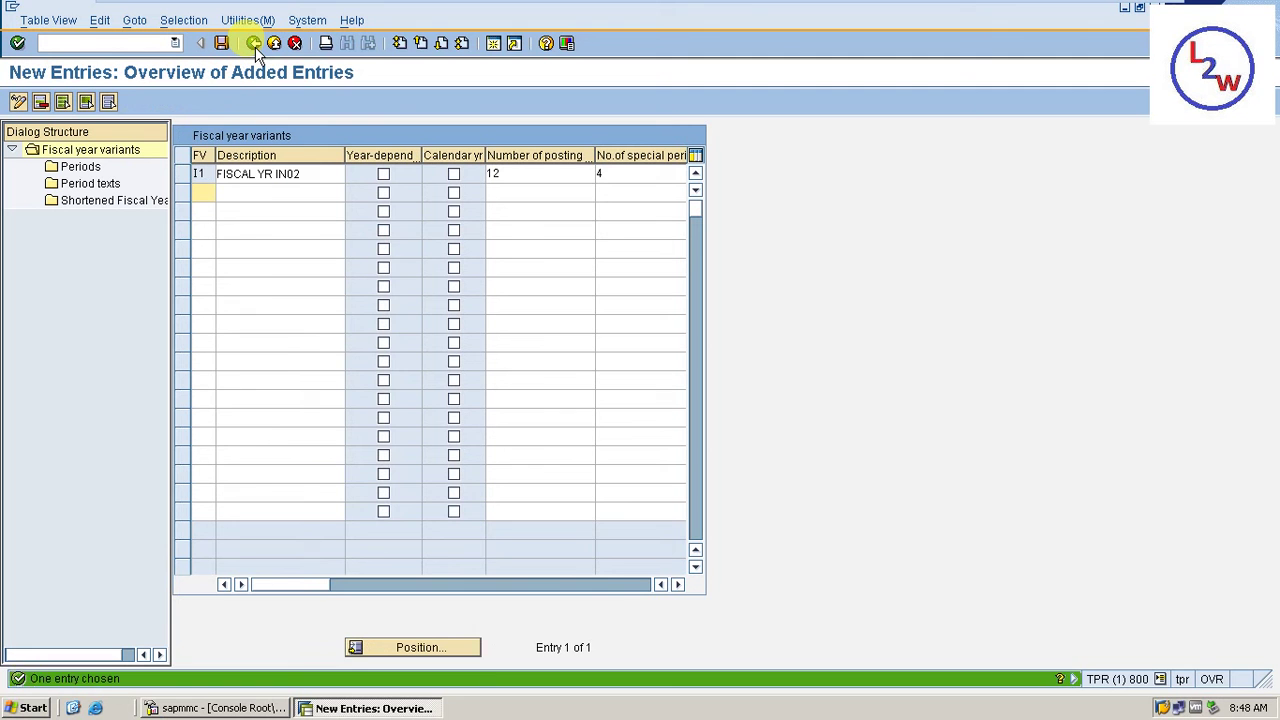
{"action": "left_click", "coordinate": [255, 45]}
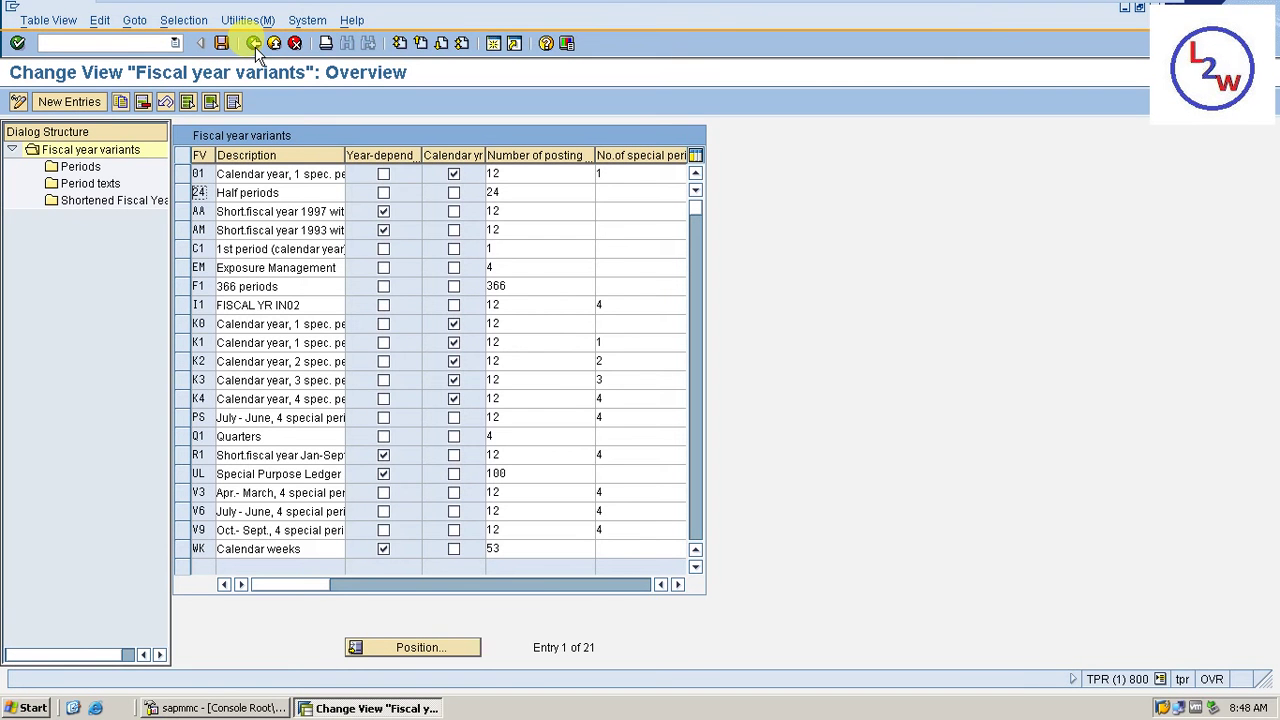
{"action": "left_click", "coordinate": [256, 46]}
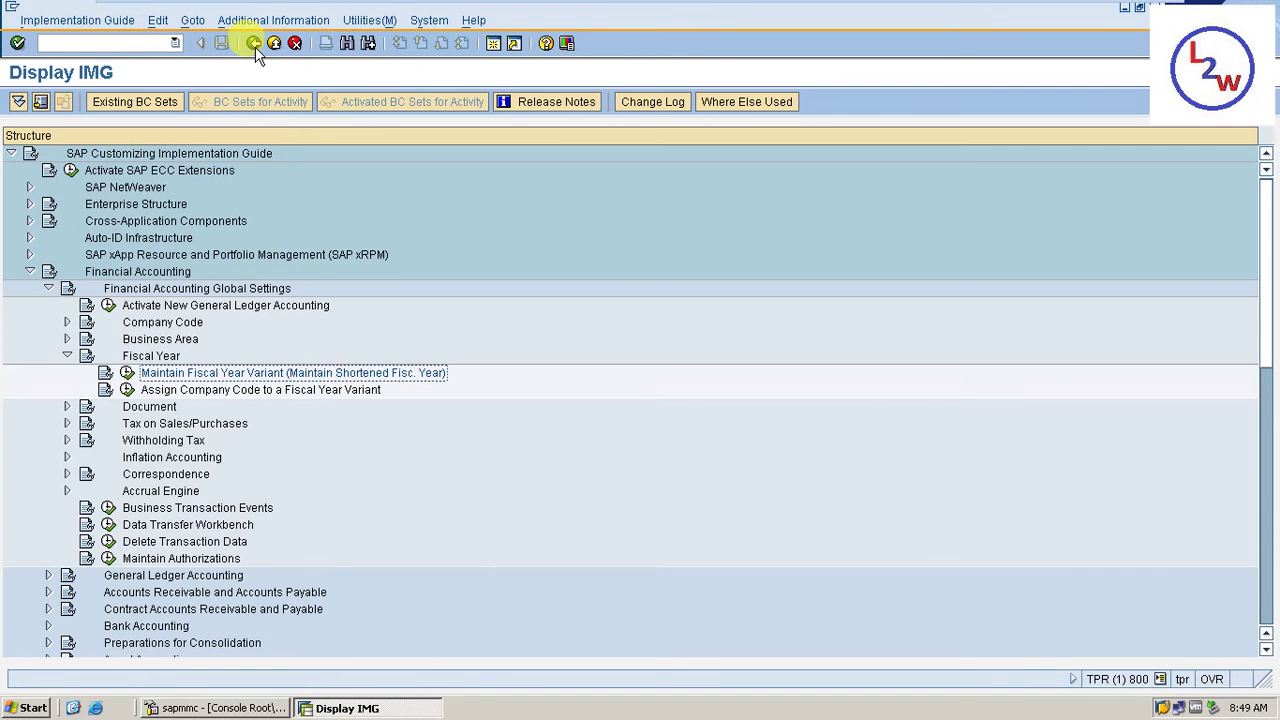
Open the assignment of company codes to fiscal year variants and position the list at company code IN02
{"action": "left_click", "coordinate": [128, 391]}
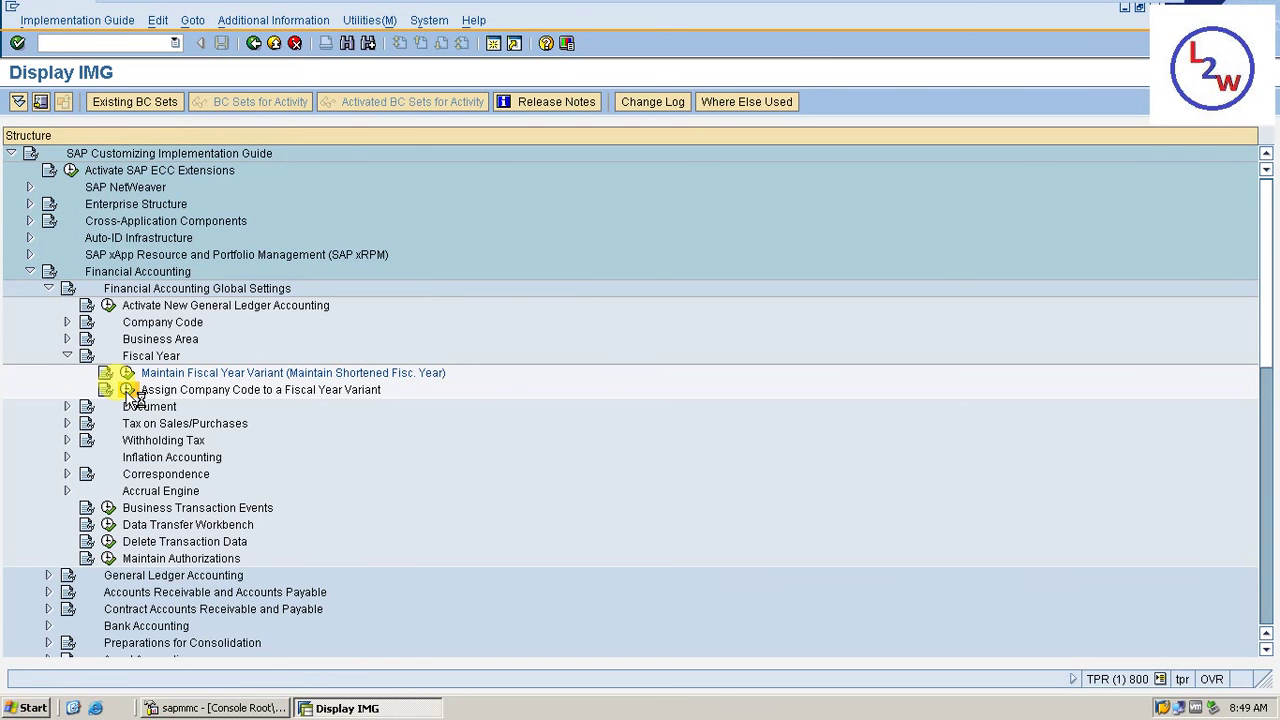
{"action": "left_click", "coordinate": [128, 390]}
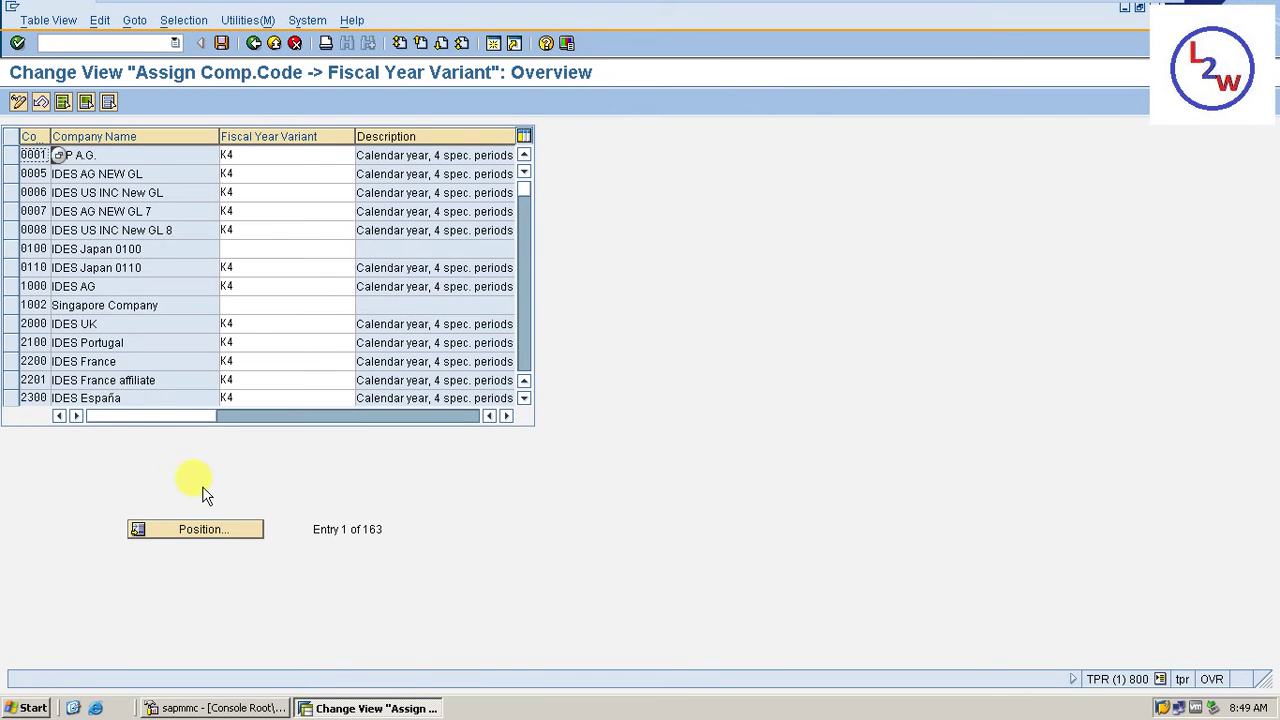
{"action": "left_click", "coordinate": [192, 532]}
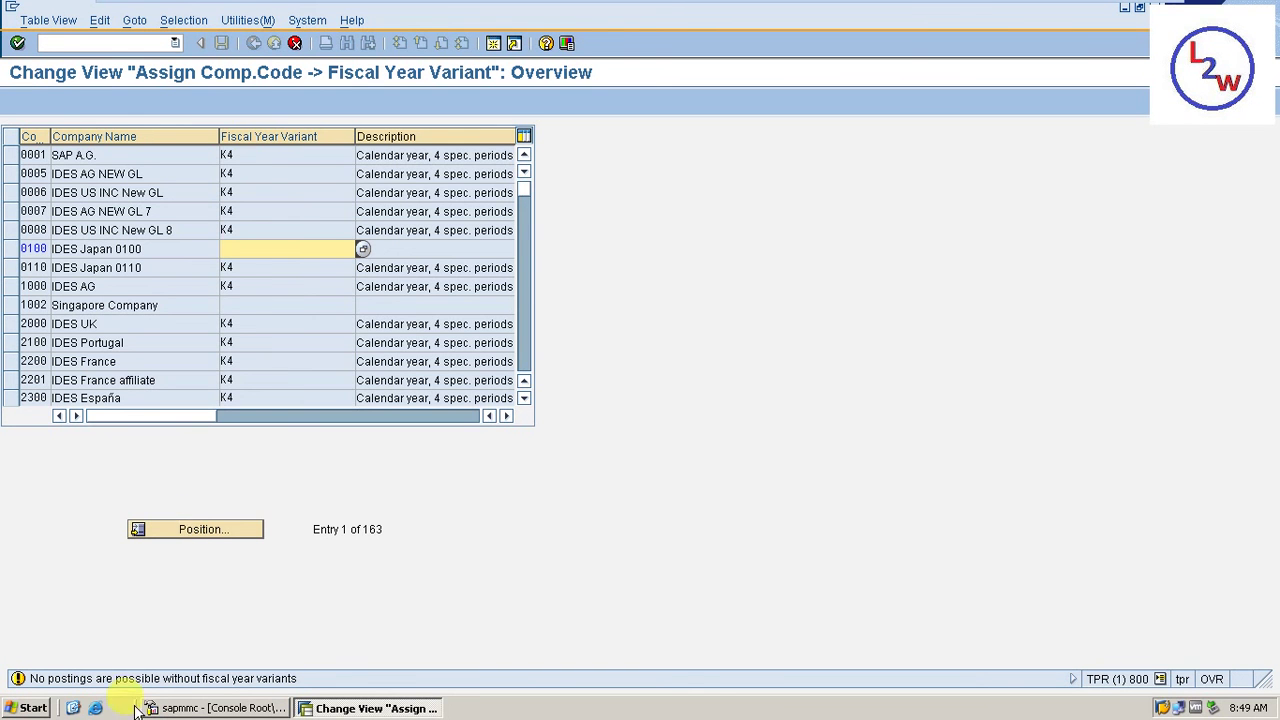
{"action": "left_click", "coordinate": [187, 531]}
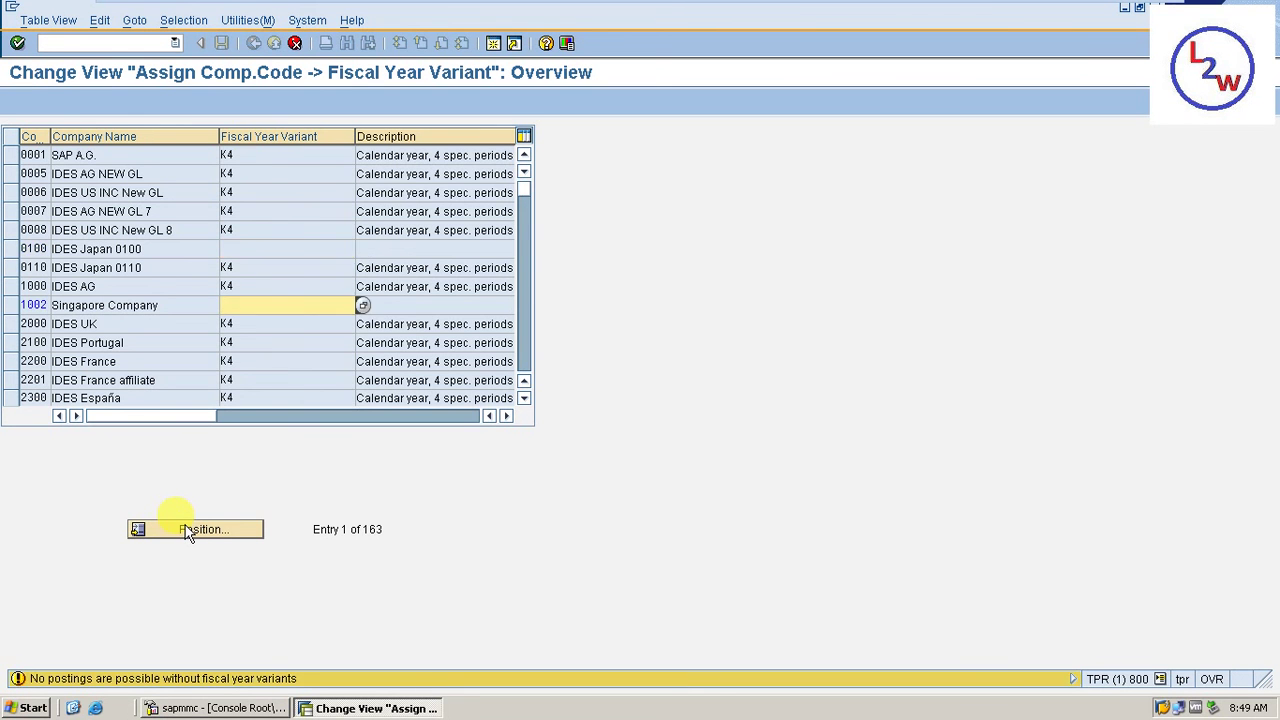
{"action": "left_click", "coordinate": [187, 531]}
{"action": "type", "text": "IN02"}
{"action": "key", "text": "Return"}
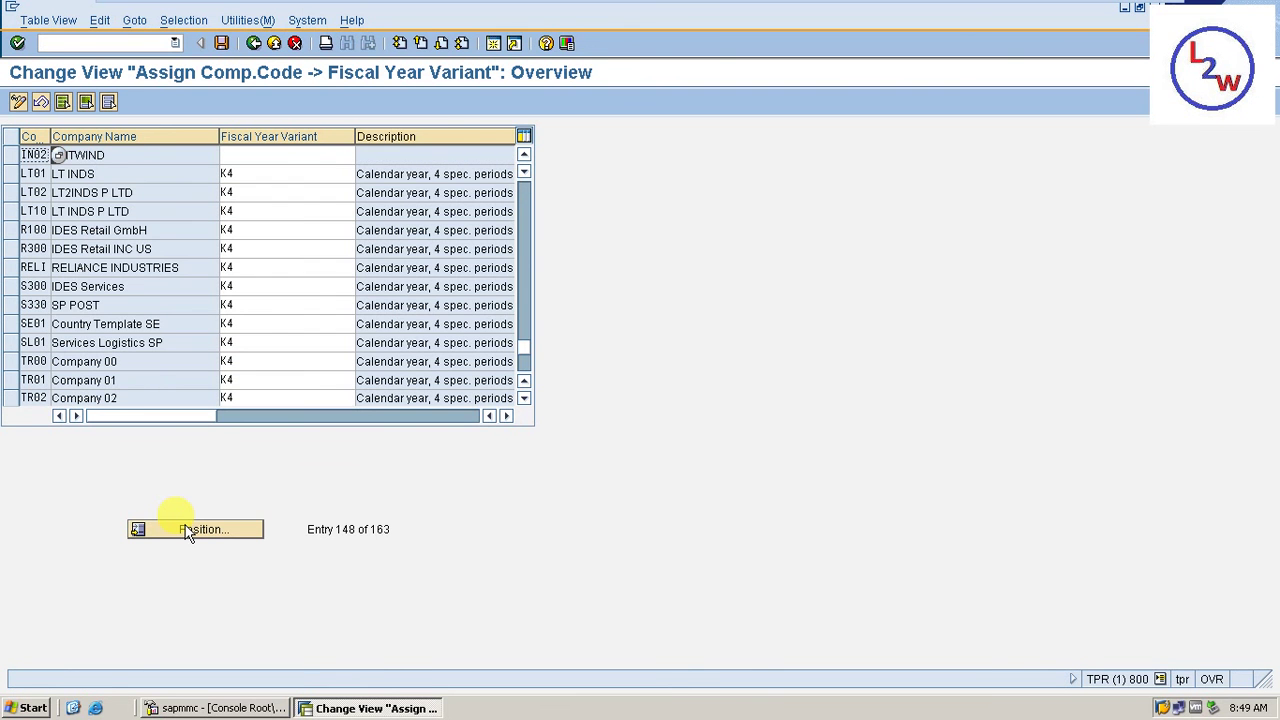
Assign fiscal year variant I1 to company code IN02 and save it under customizing request TPRK900002
{"action": "left_click", "coordinate": [331, 158]}
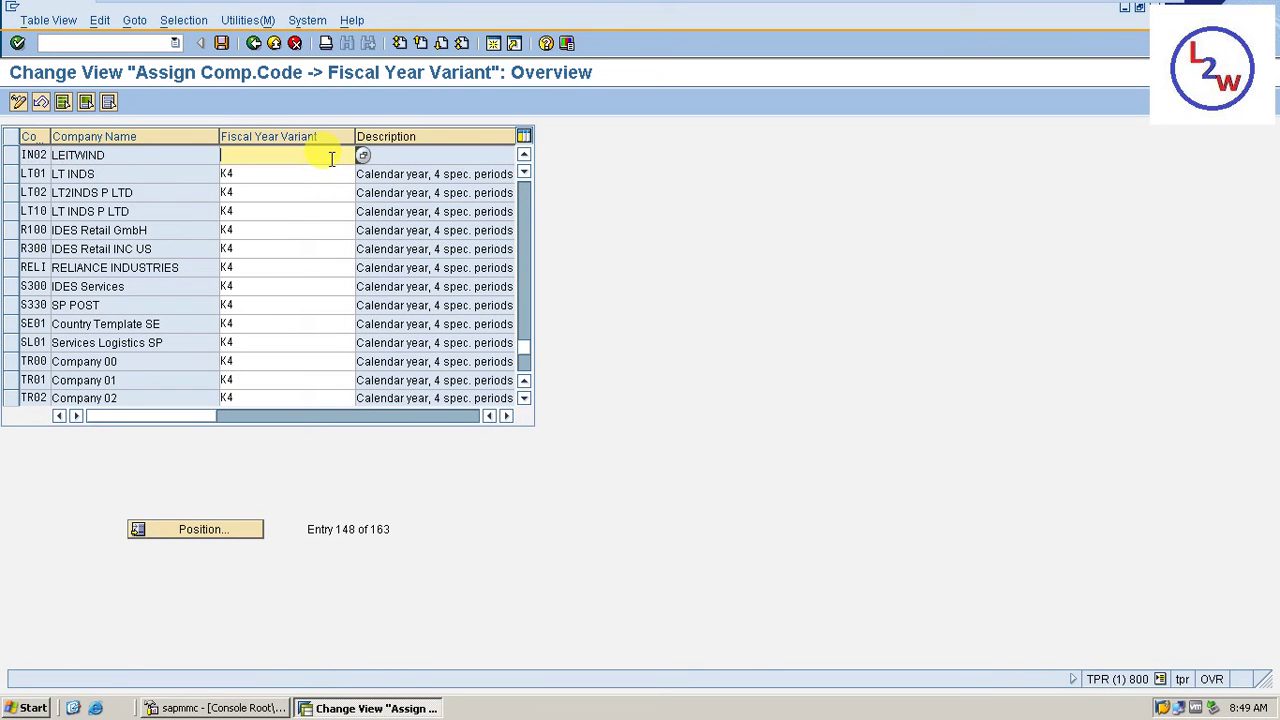
{"action": "key", "text": "Return"}
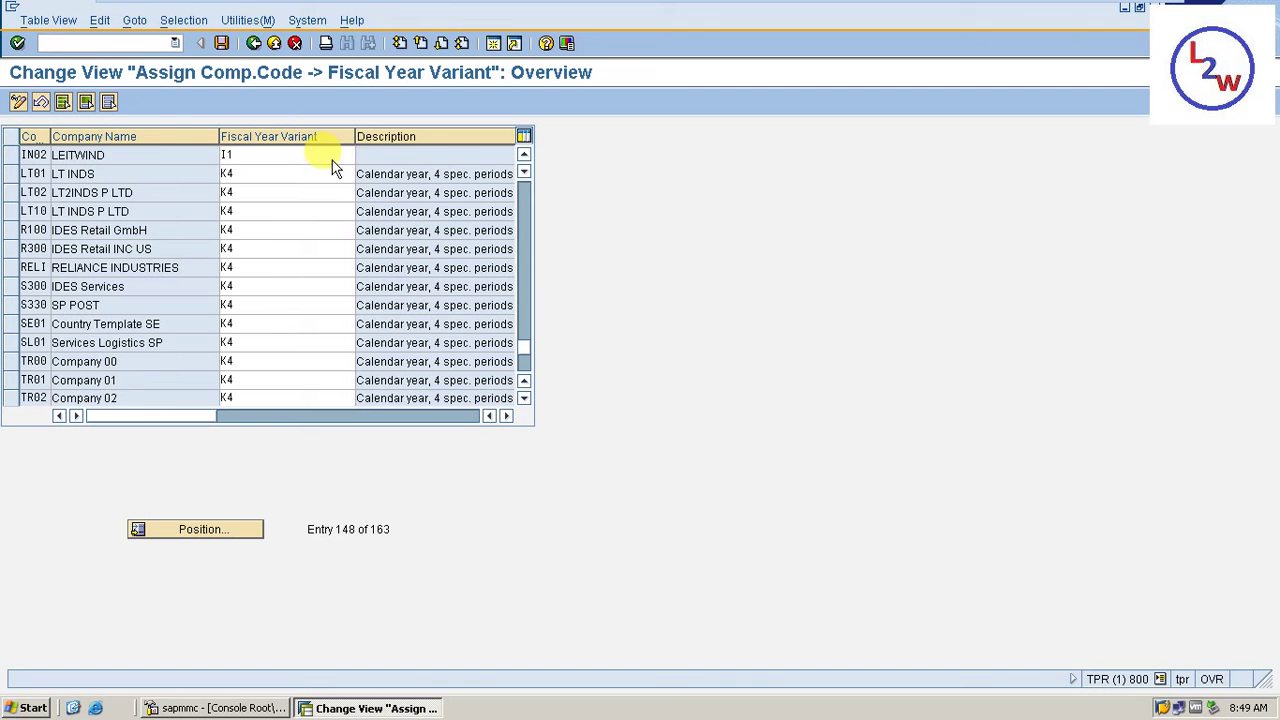
{"action": "key", "text": "ctrl+s"}
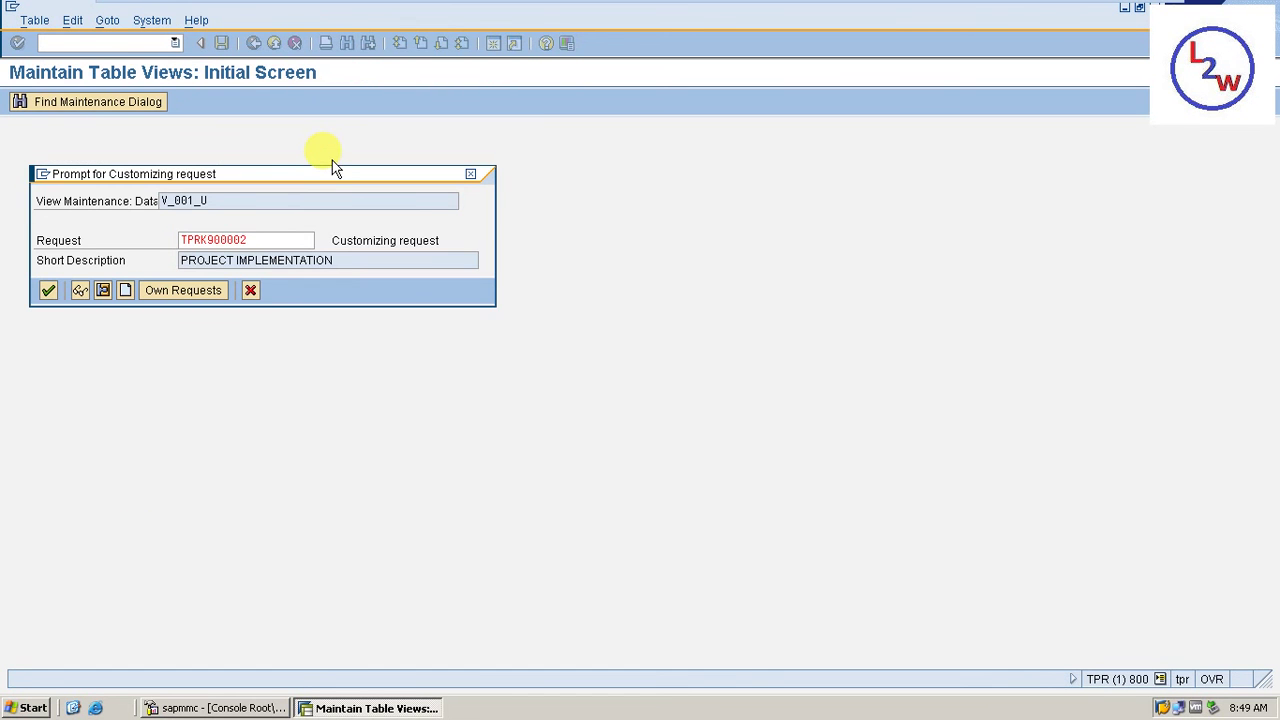
{"action": "key", "text": "Return"}
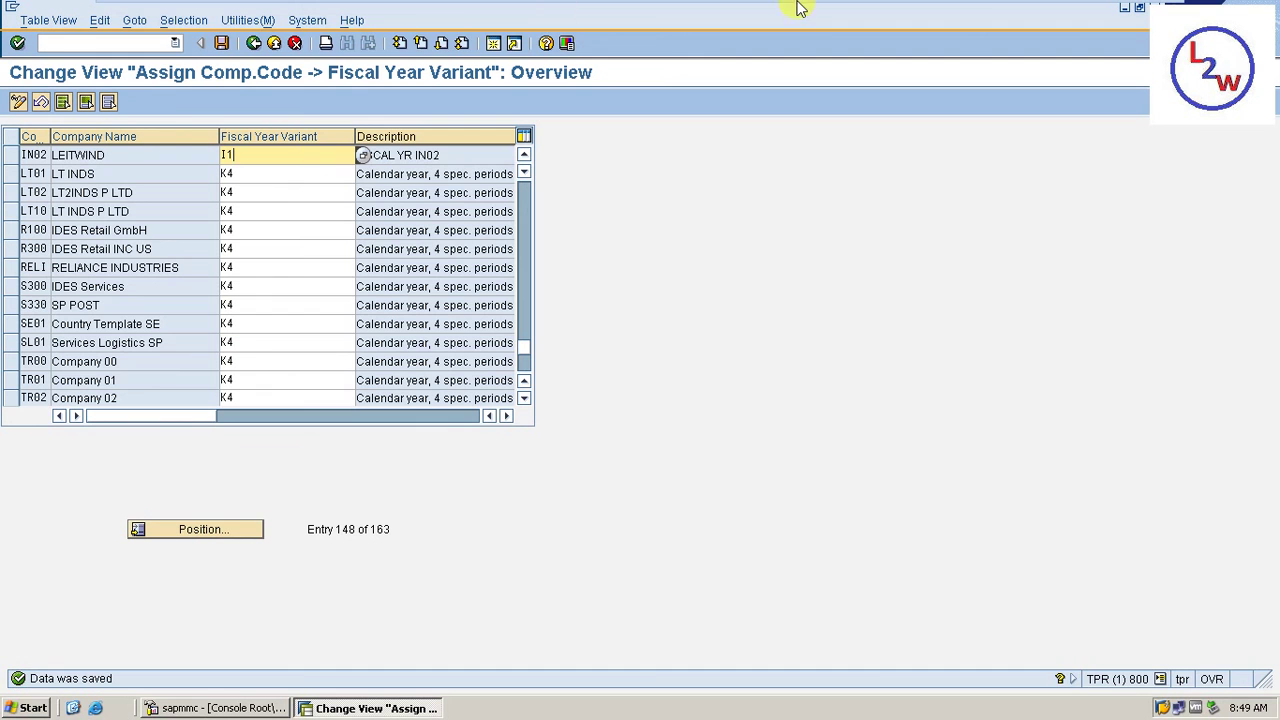
Switch to the Word document, end the heading with a full stop and add the line "FISCAL YEAR VARIANT DONE" below it
{"action": "mouse_move", "coordinate": [837, 5]}
{"action": "left_click", "coordinate": [1113, 16]}
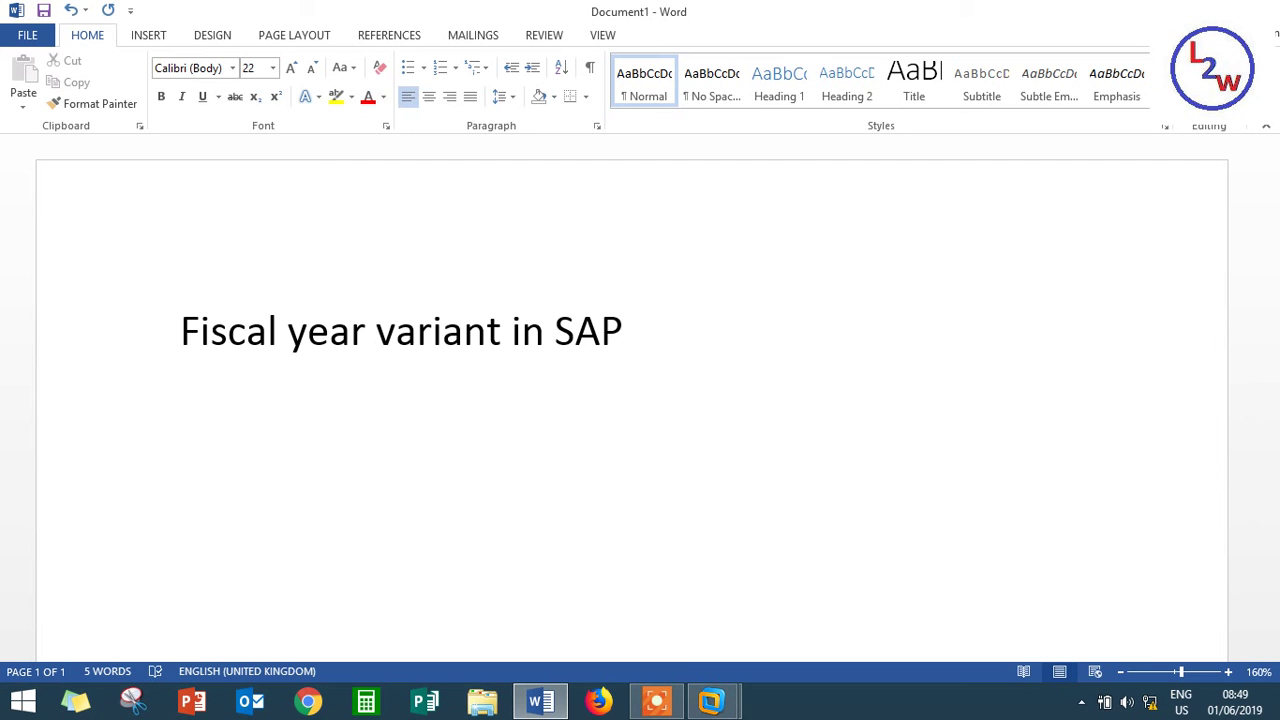
{"action": "type", "text": "."}
{"action": "key", "text": "Return"}
{"action": "type", "text": "FISAC"}
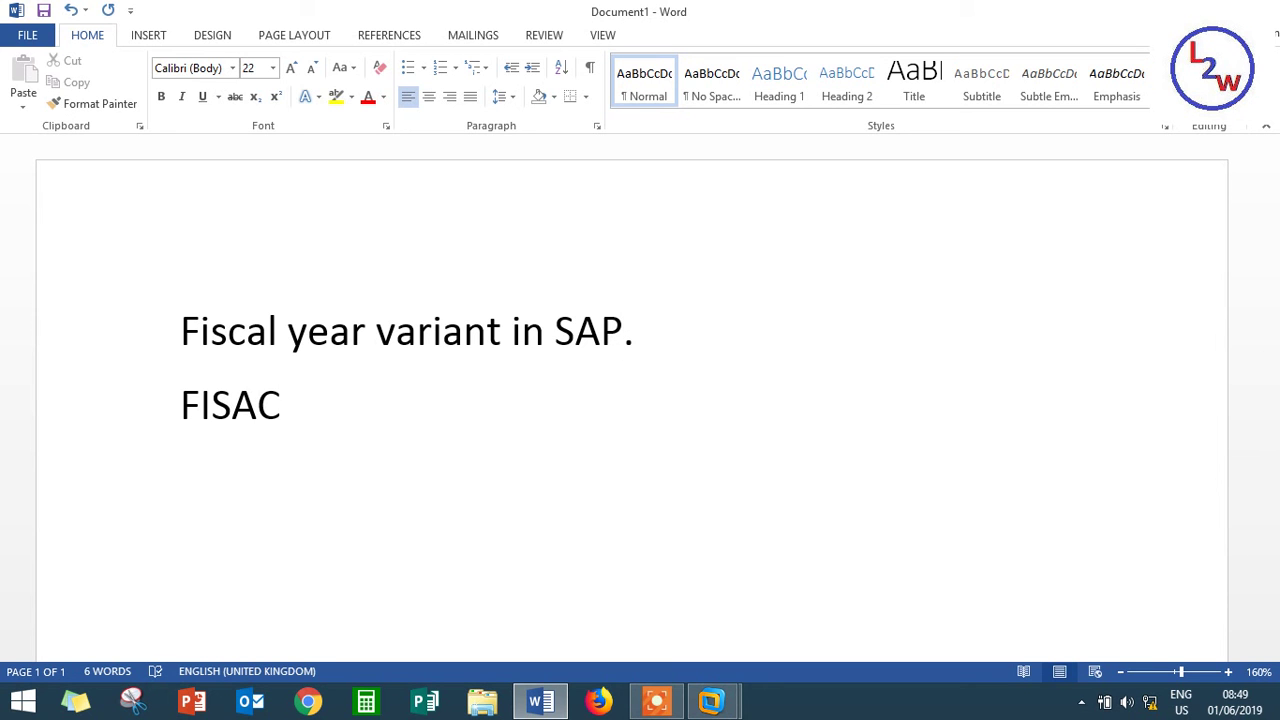
{"action": "key", "text": "BackSpace"}
{"action": "key", "text": "BackSpace"}
{"action": "type", "text": "CAL "}
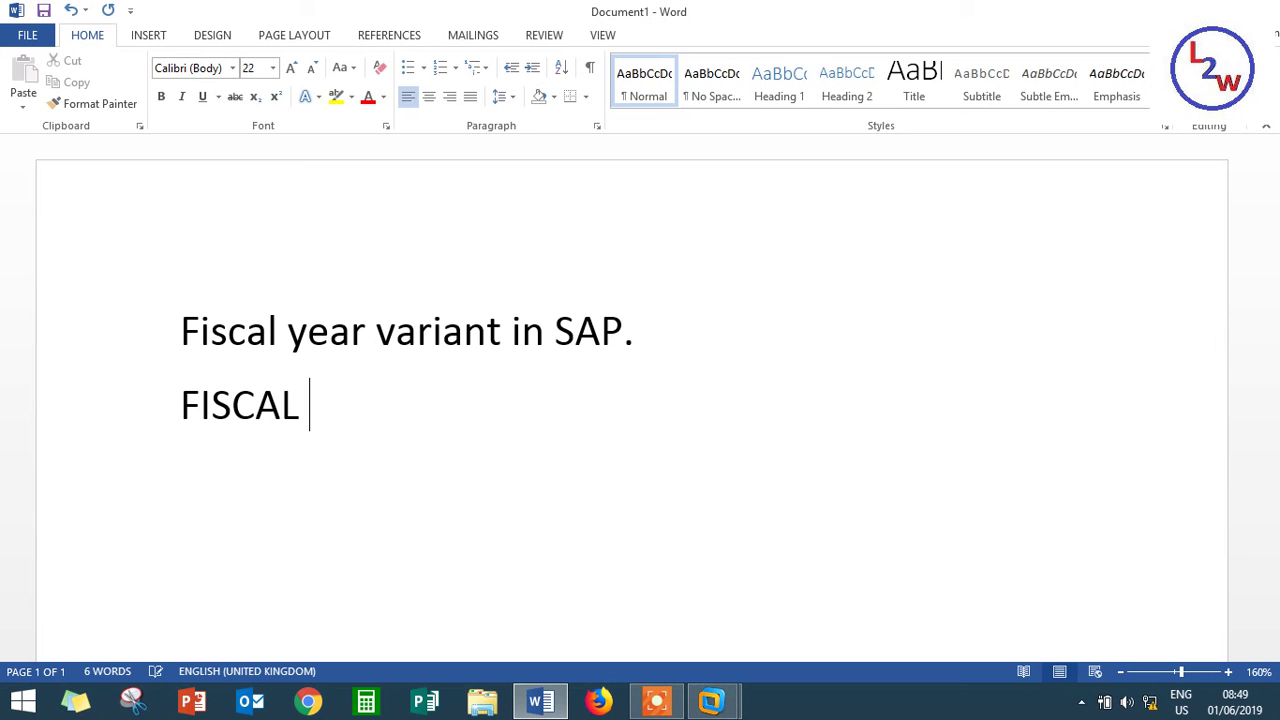
{"action": "type", "text": "YEAR V"}
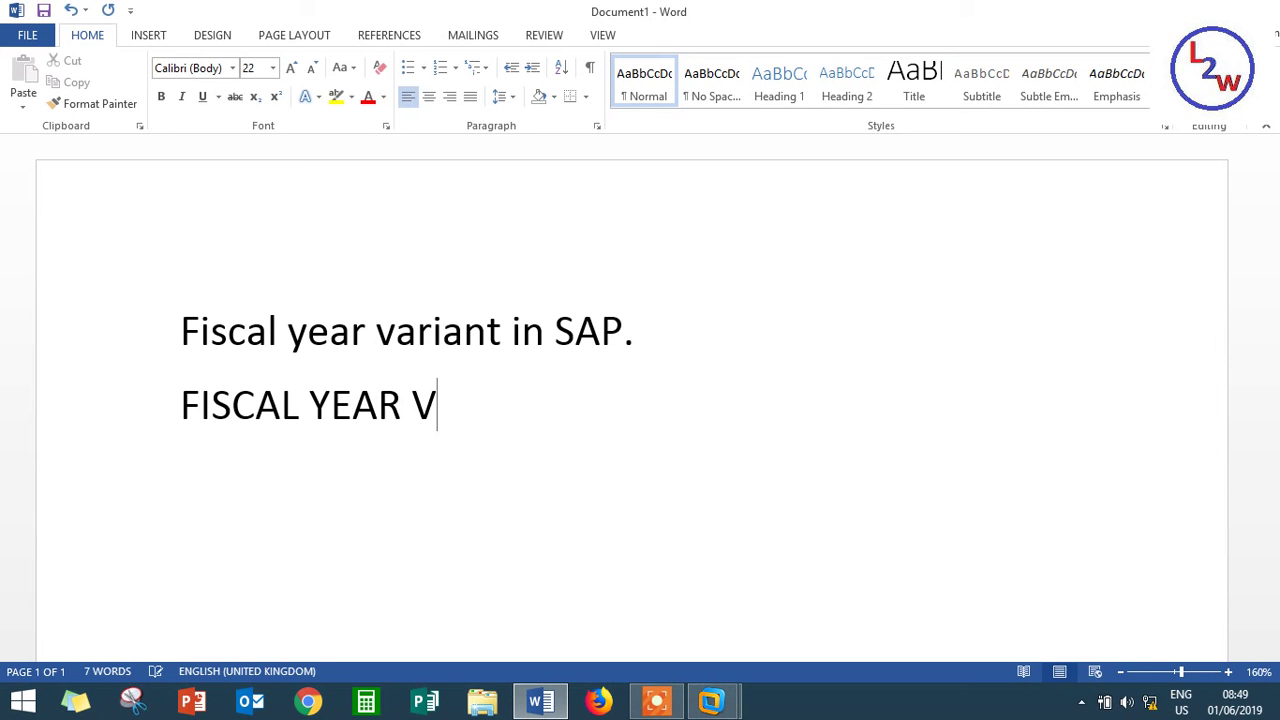
{"action": "type", "text": "ARIANT "}
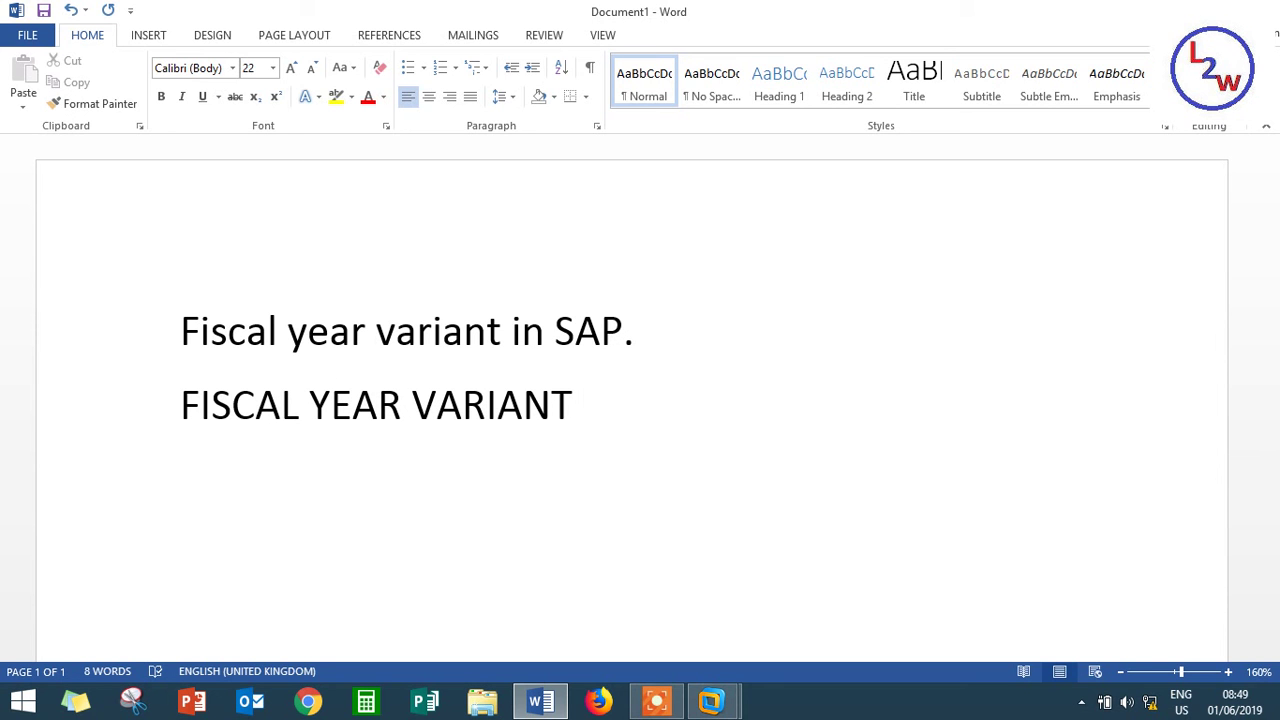
{"action": "type", "text": "DONE"}
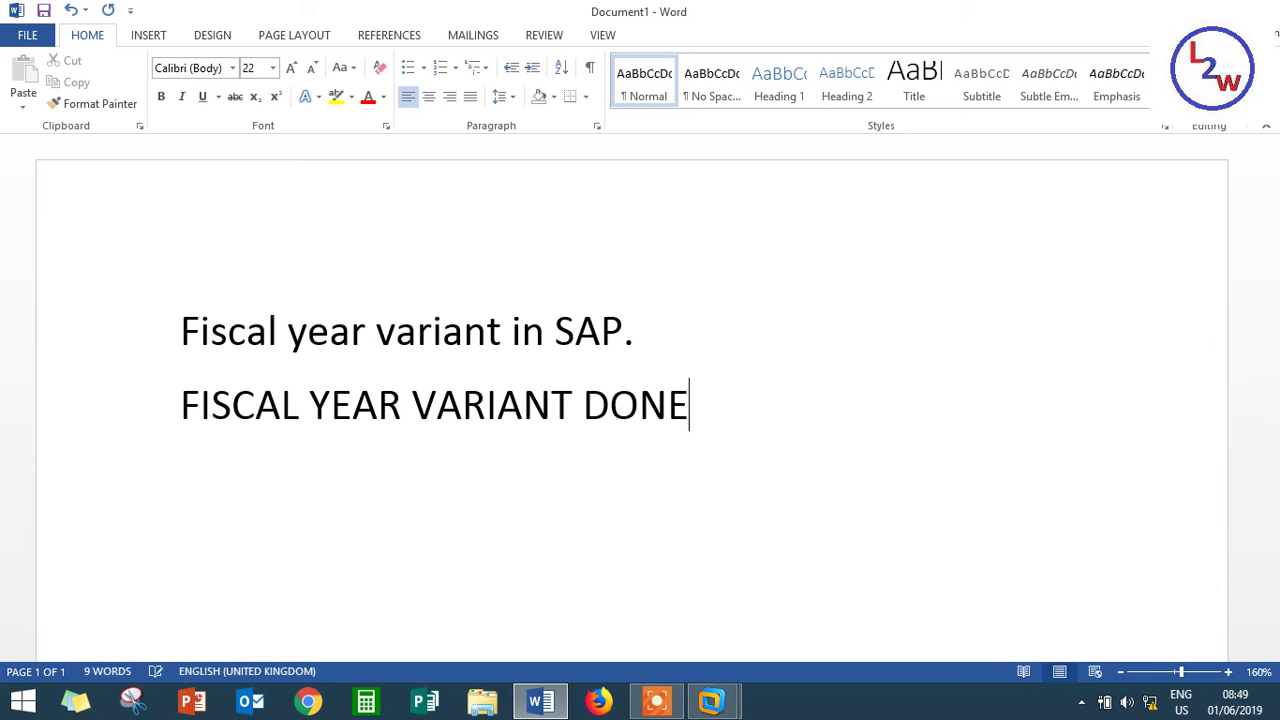
{"action": "left_click", "coordinate": [656, 700]}
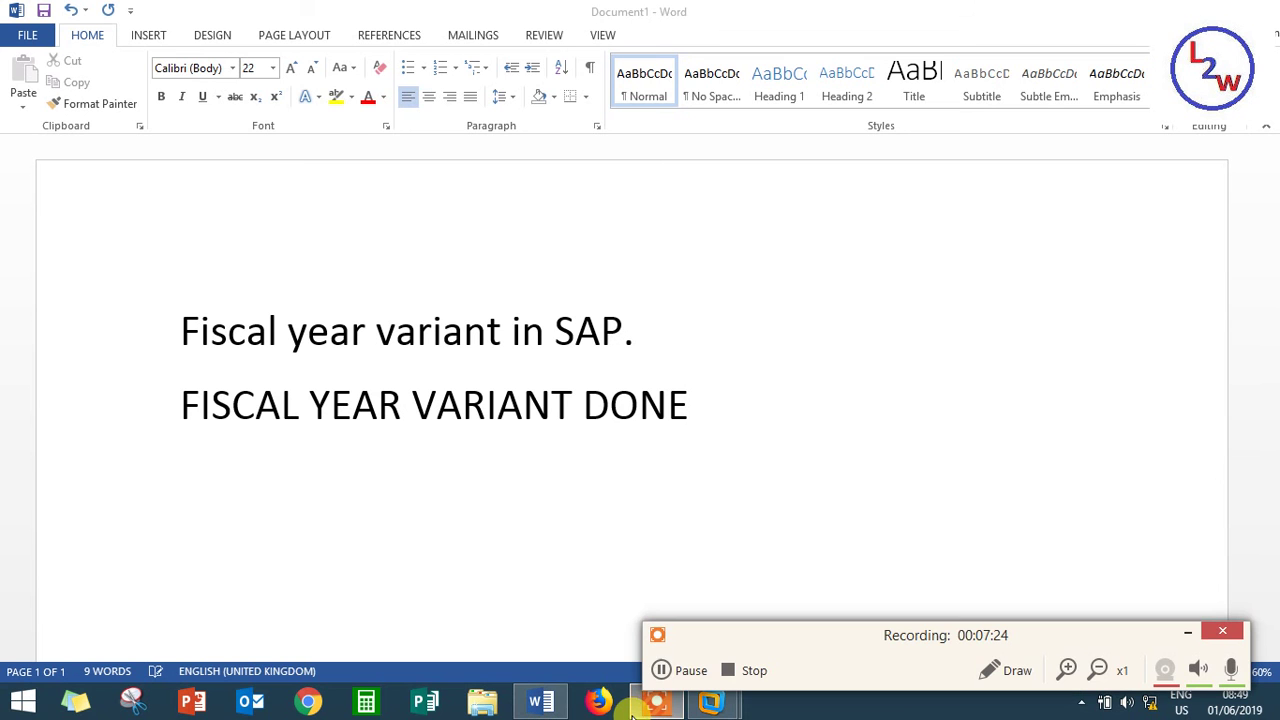